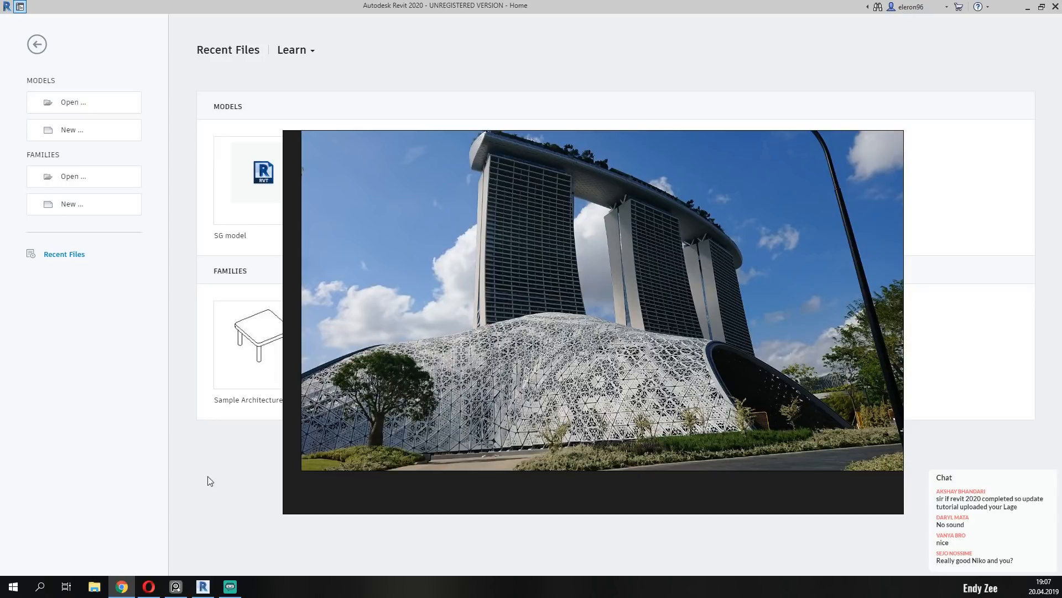
Examine the pavilion reference photos, from the overall dome shape to the triangular perforated facade panels, and move the photos out of the way.
right_click_drag(530, 393, 254, 397)
scroll(296, 380, "down", 2)
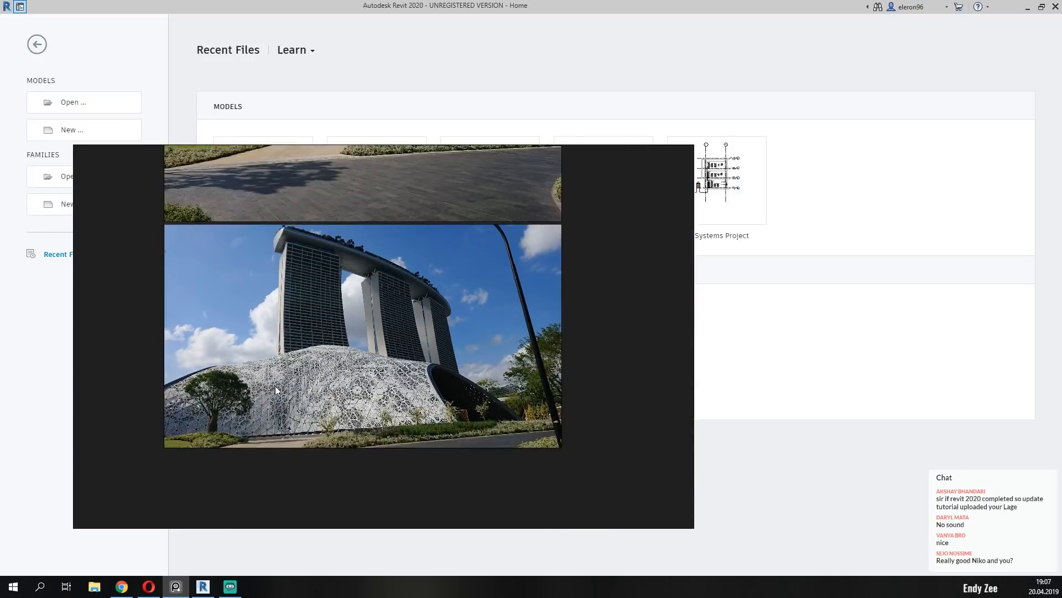
middle_click_drag(305, 324, 331, 397)
middle_click_drag(344, 312, 338, 378)
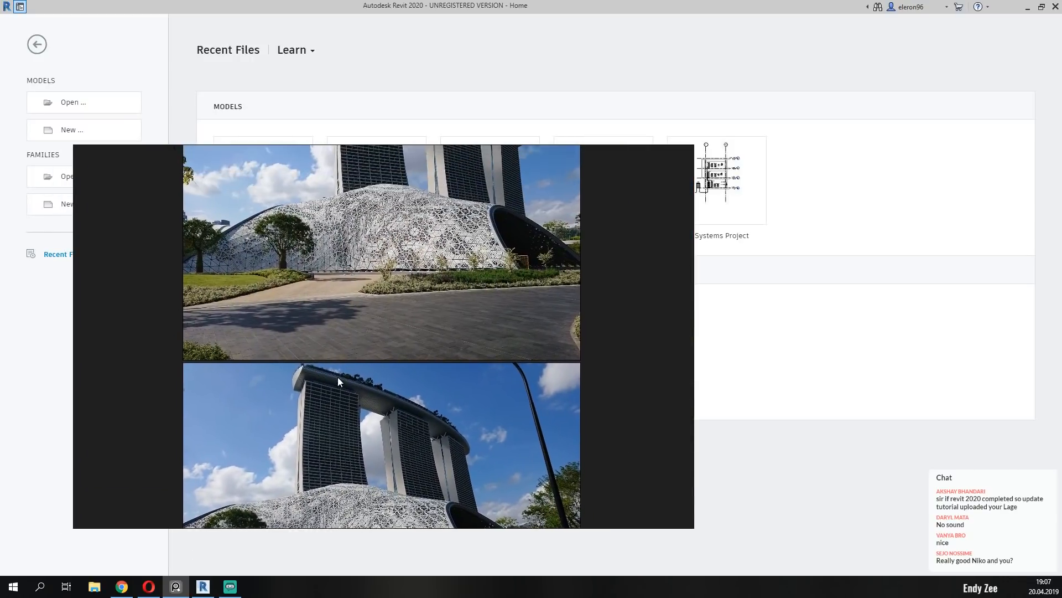
middle_click_drag(361, 467, 372, 362)
middle_click_drag(395, 420, 383, 594)
scroll(430, 303, "up", 4)
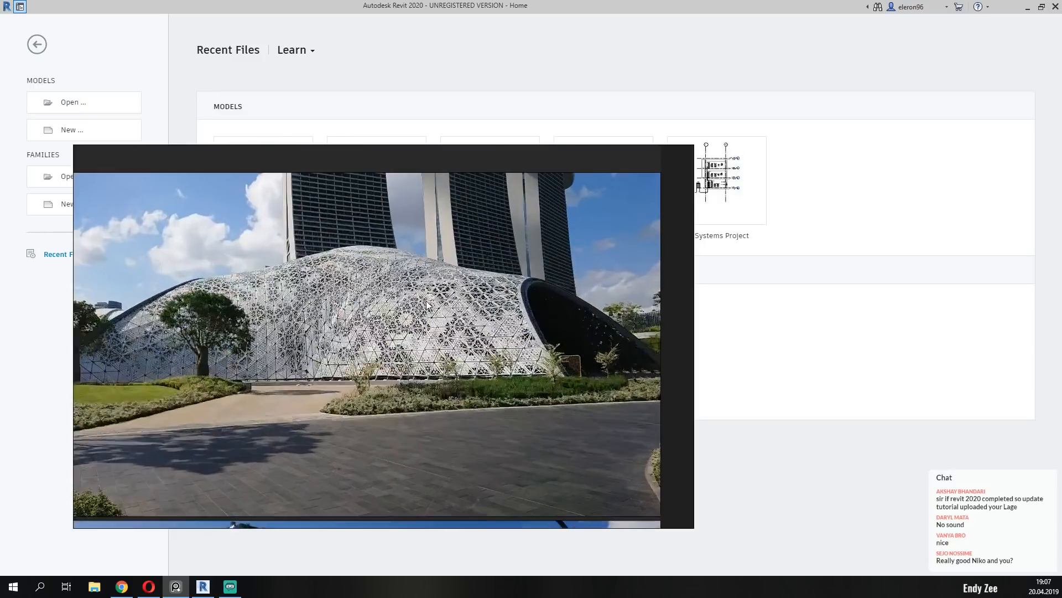
middle_click_drag(196, 382, 330, 390)
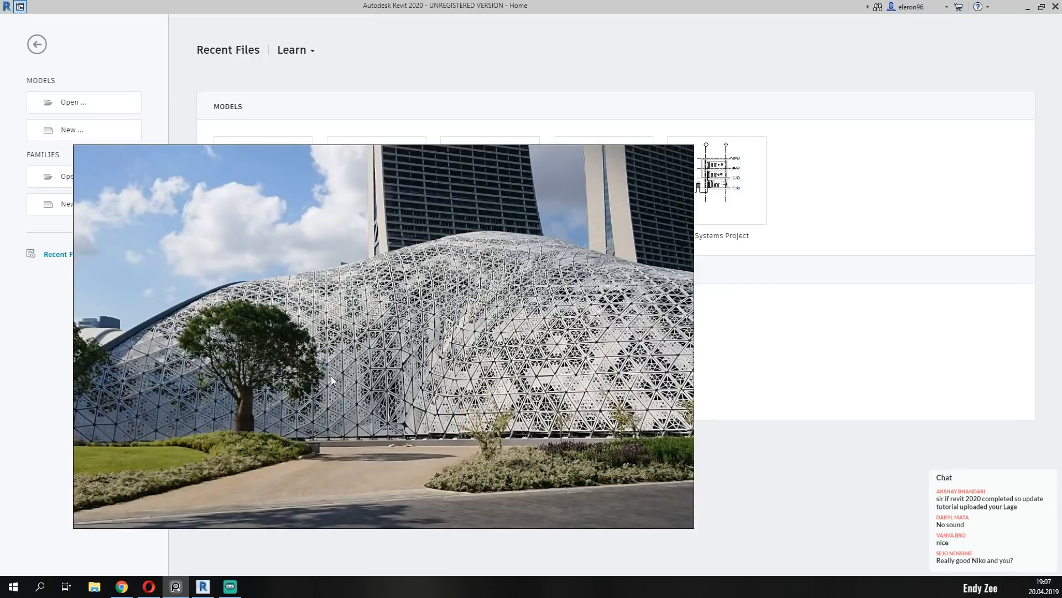
scroll(323, 377, "up", 5)
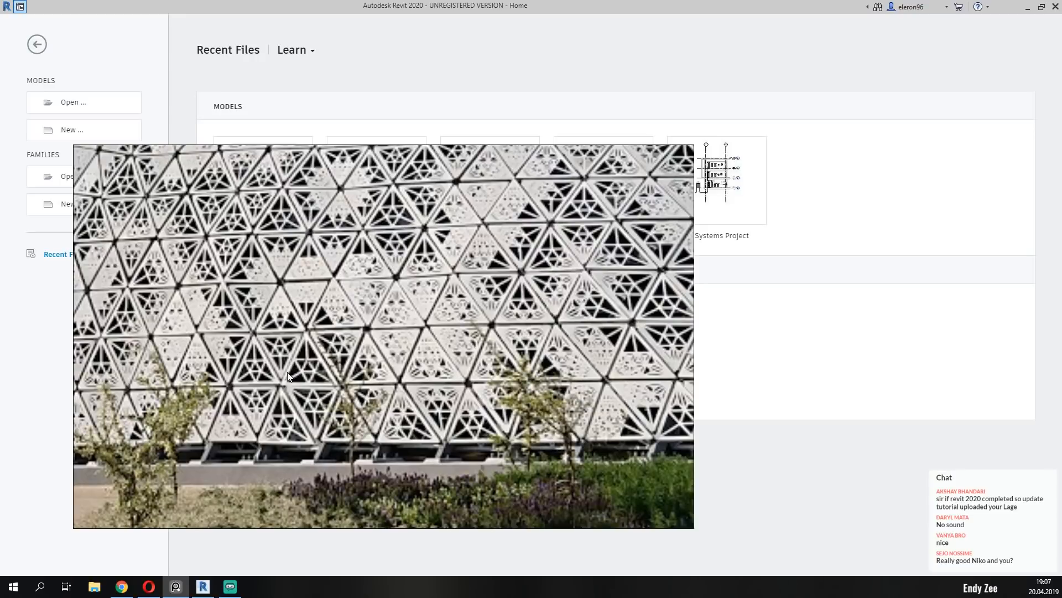
middle_click_drag(286, 378, 242, 363)
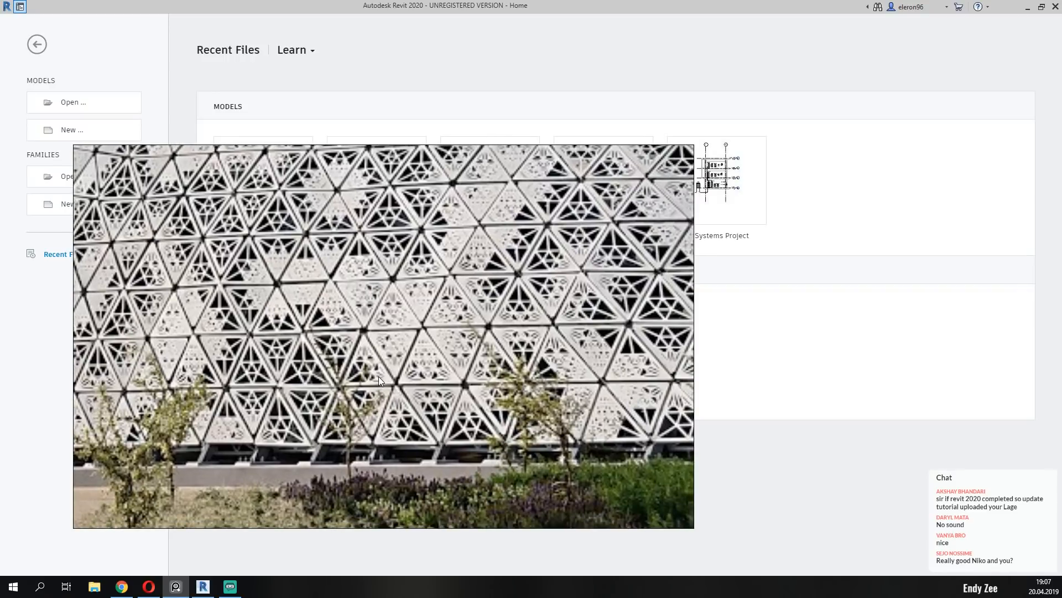
scroll(392, 375, "down", 4)
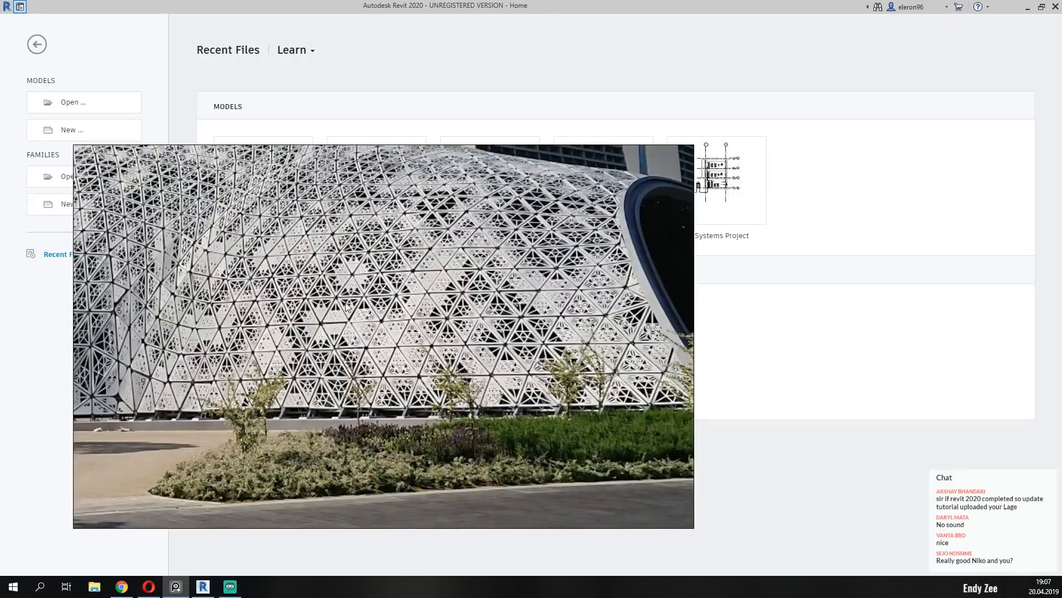
middle_click_drag(281, 298, 335, 345)
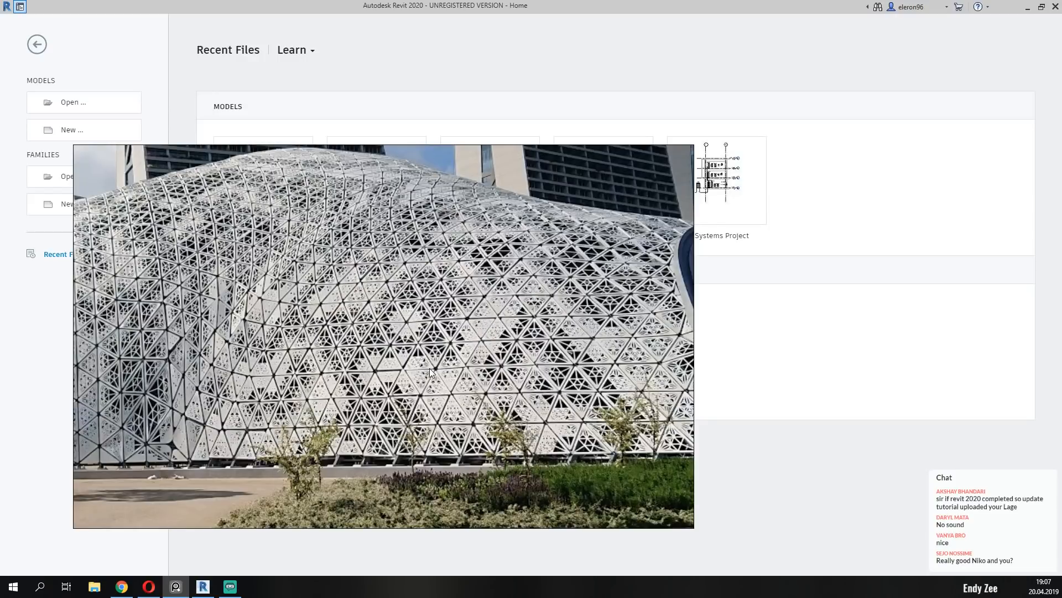
right_click_drag(402, 360, 0, 360)
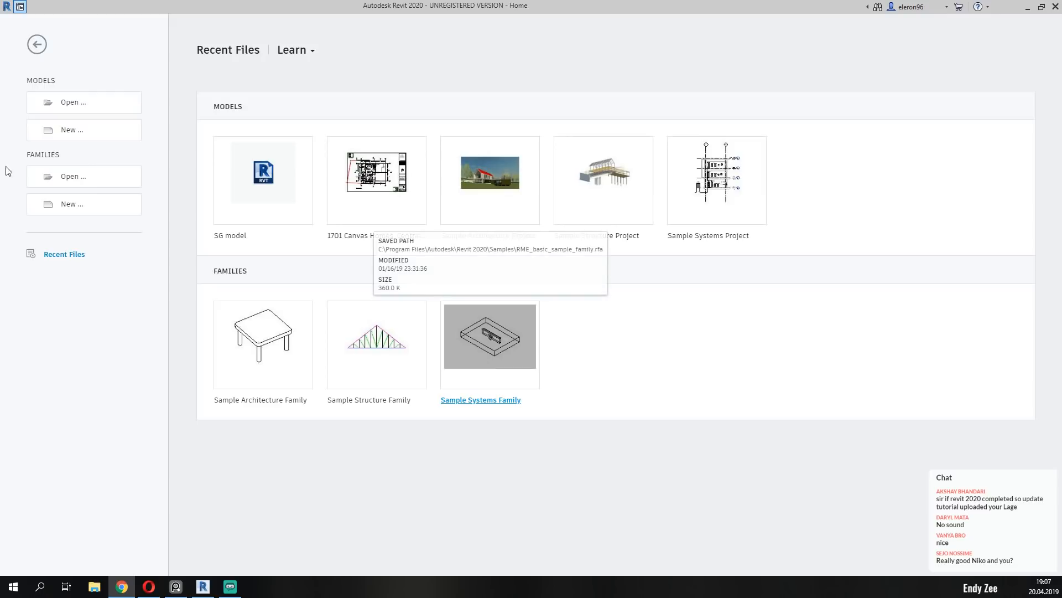
Create a new project from the Architectural Template.
left_click(83, 132)
left_click(548, 270)
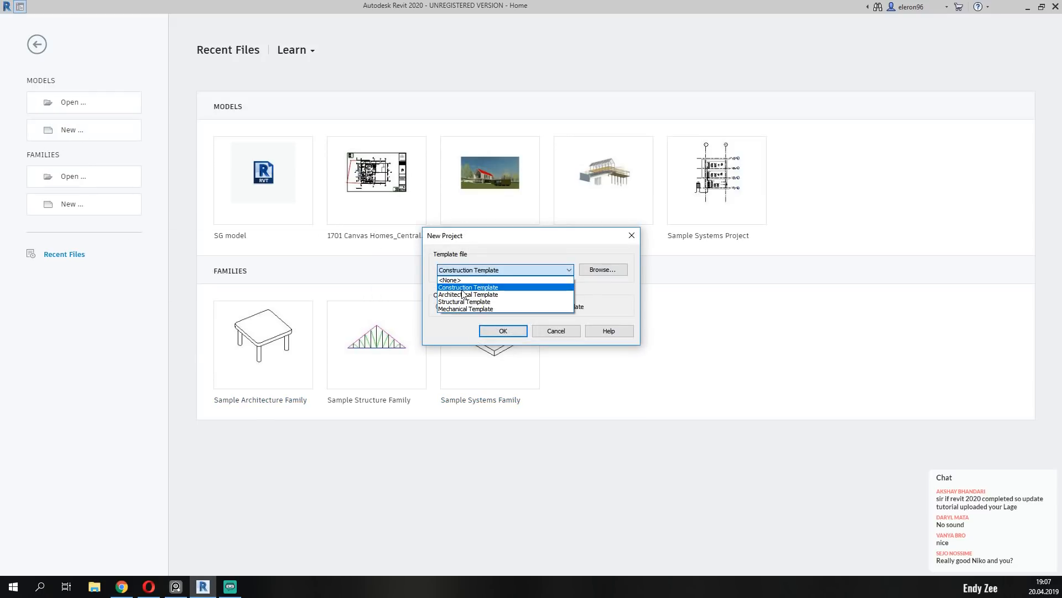
left_click(468, 286)
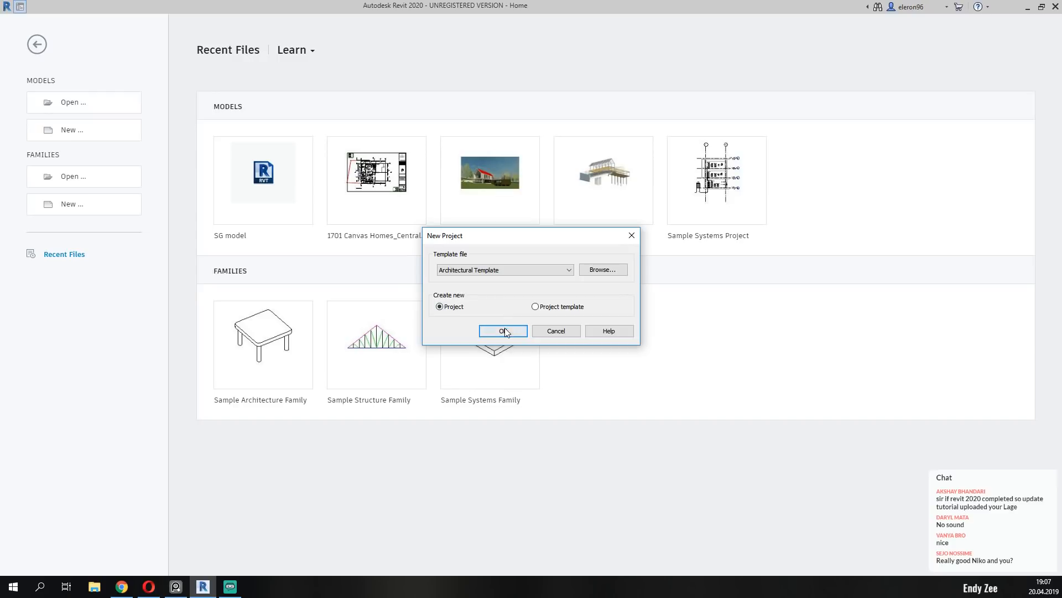
left_click_drag(479, 242, 479, 180)
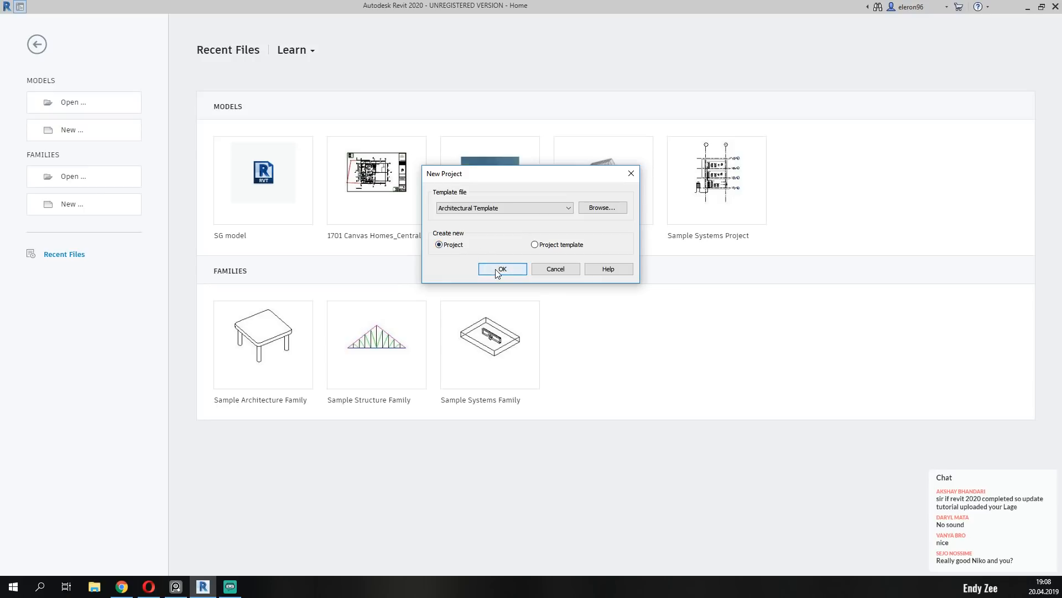
left_click(510, 268)
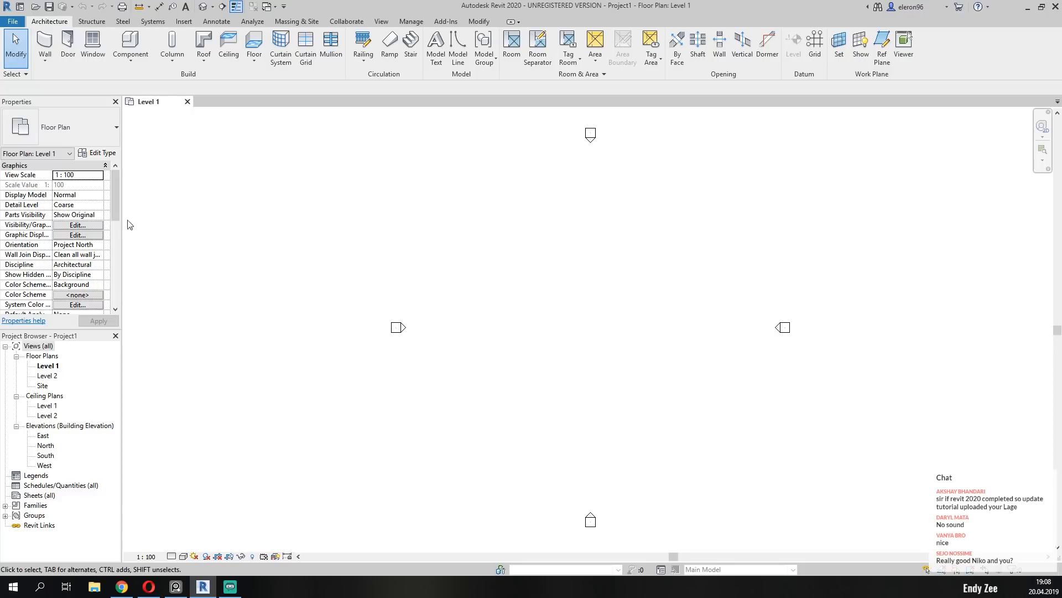
Dock the Properties palette on the opposite side of the drawing area from the Project Browser and widen both palettes.
left_click_drag(32, 101, 1059, 308)
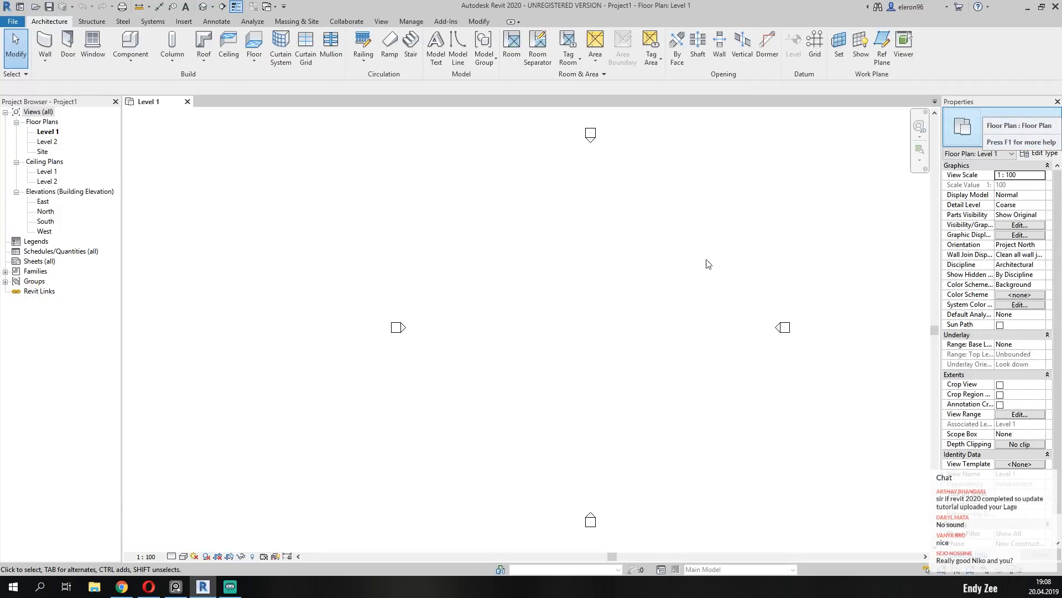
left_click_drag(939, 265, 906, 267)
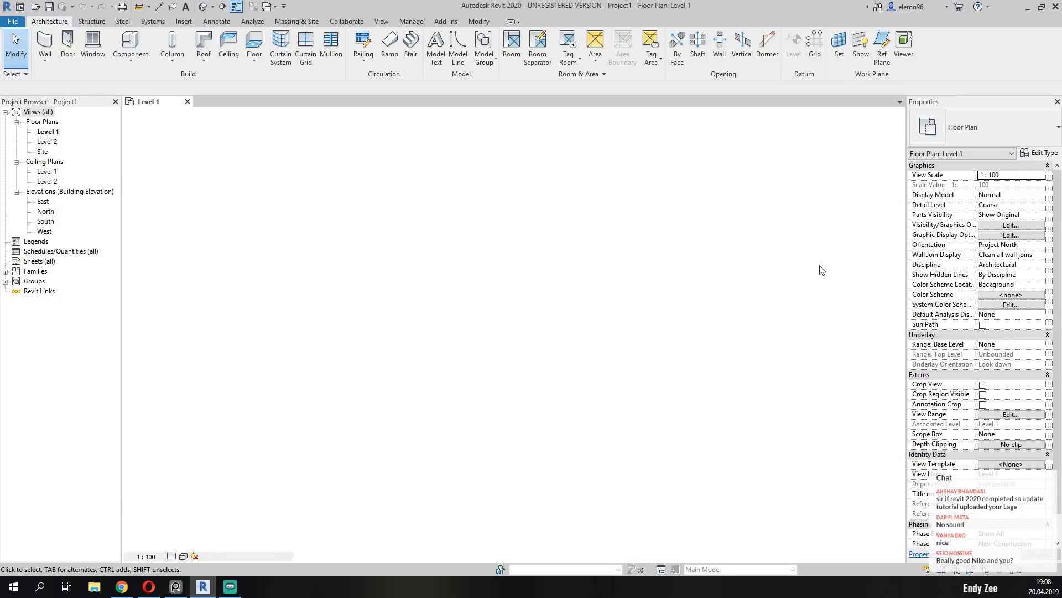
left_click_drag(121, 304, 159, 304)
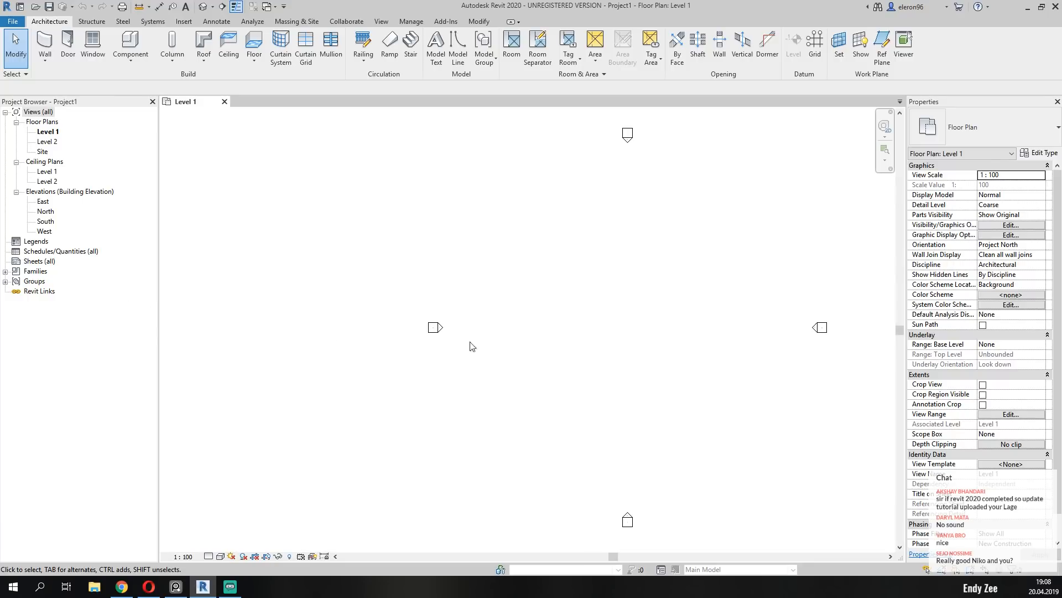
Open the South elevation view from its elevation marker in the Level 1 floor plan.
middle_click_drag(697, 283, 550, 313)
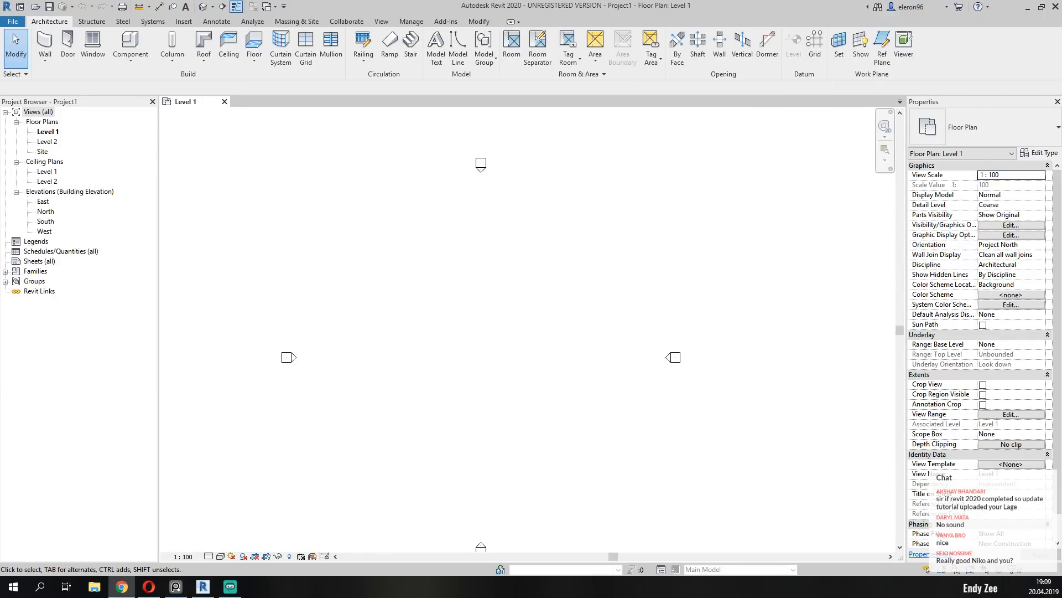
middle_click_drag(504, 509, 519, 330)
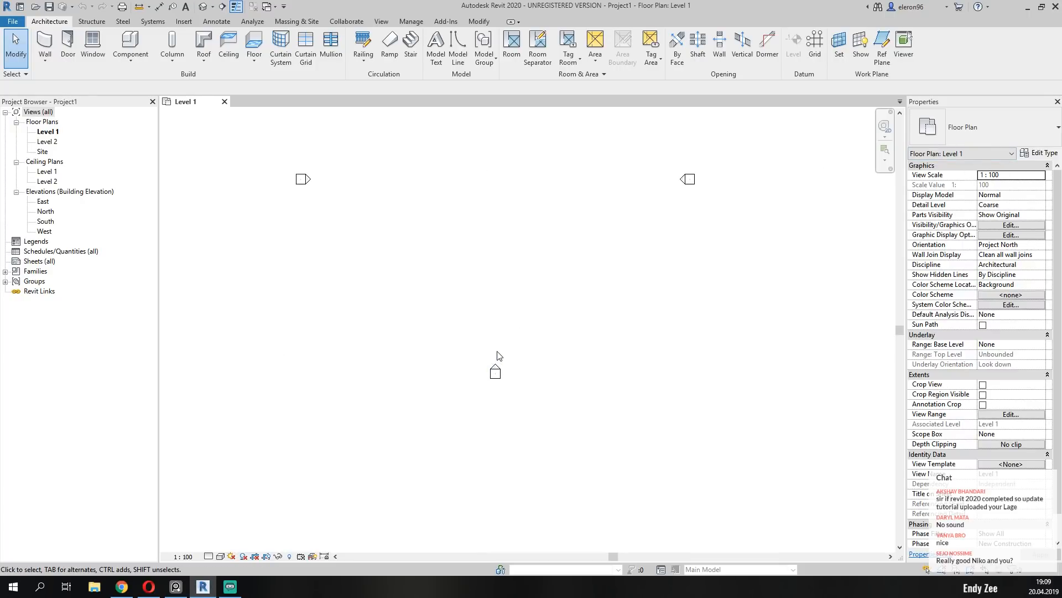
left_click(498, 374)
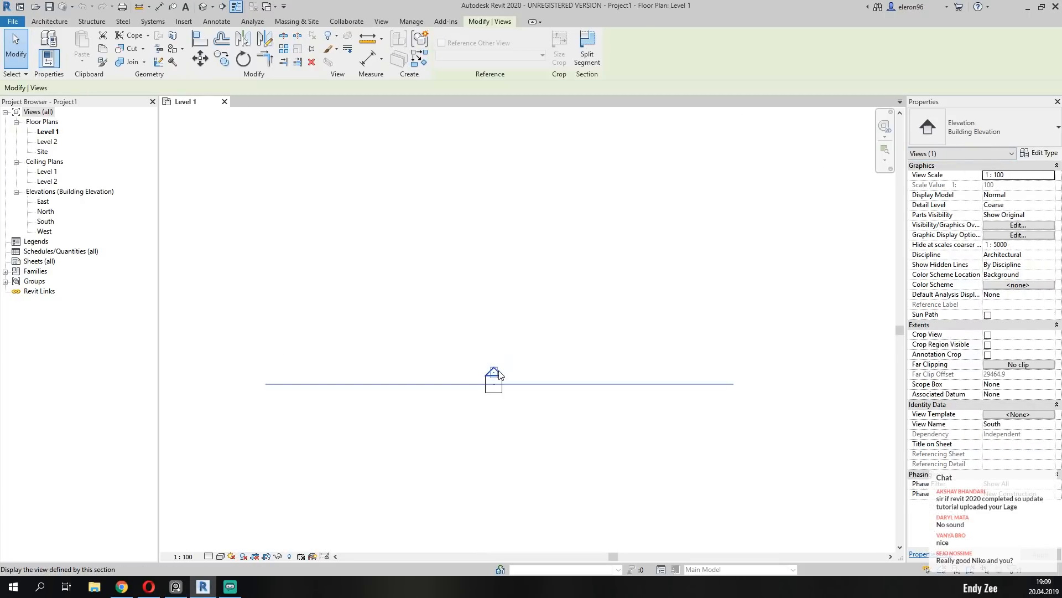
right_click(499, 370)
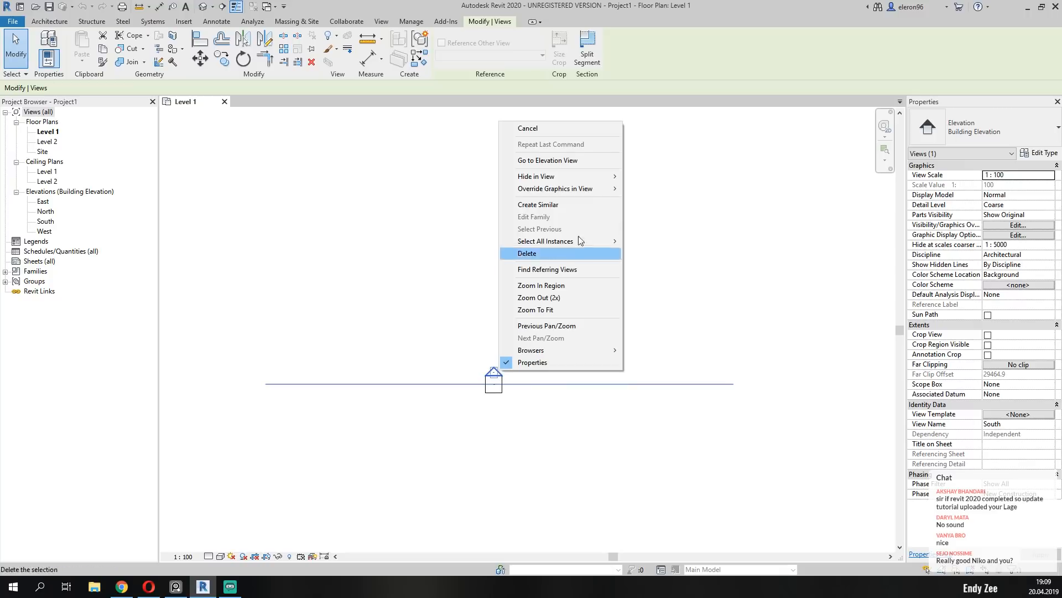
left_click(560, 162)
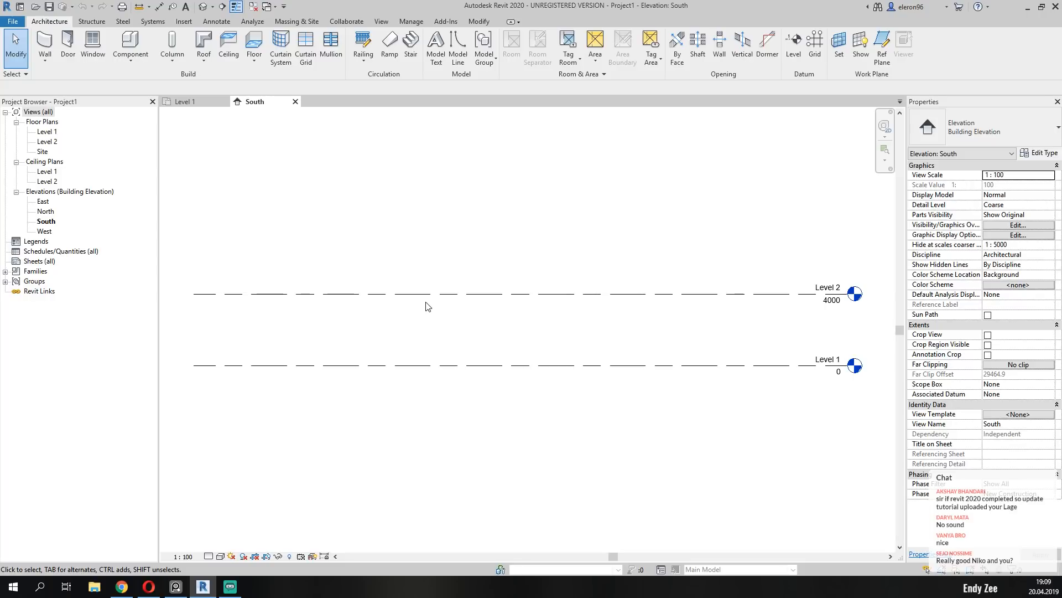
Draw a slanted reference plane at about 58° to the horizontal, crossing Level 2 and Level 1 in the South elevation.
scroll(426, 326, "down", 3)
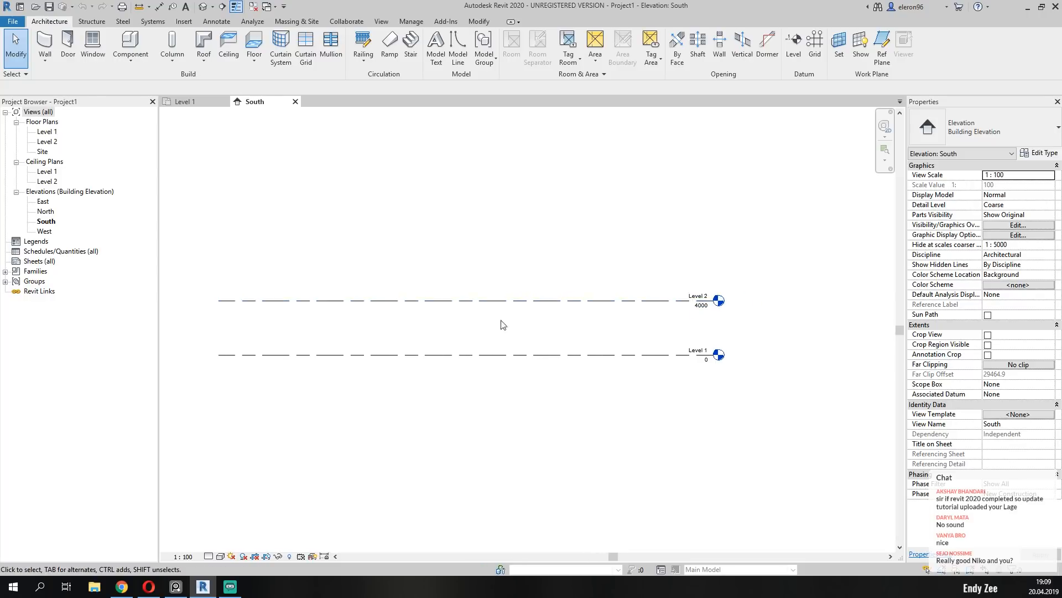
scroll(506, 323, "up", 3)
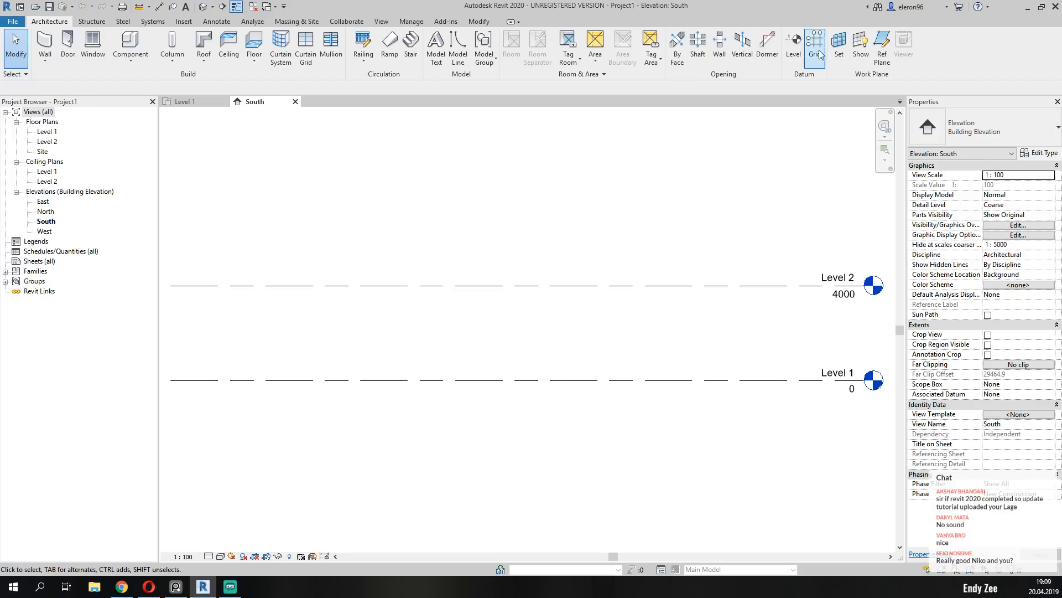
left_click(882, 49)
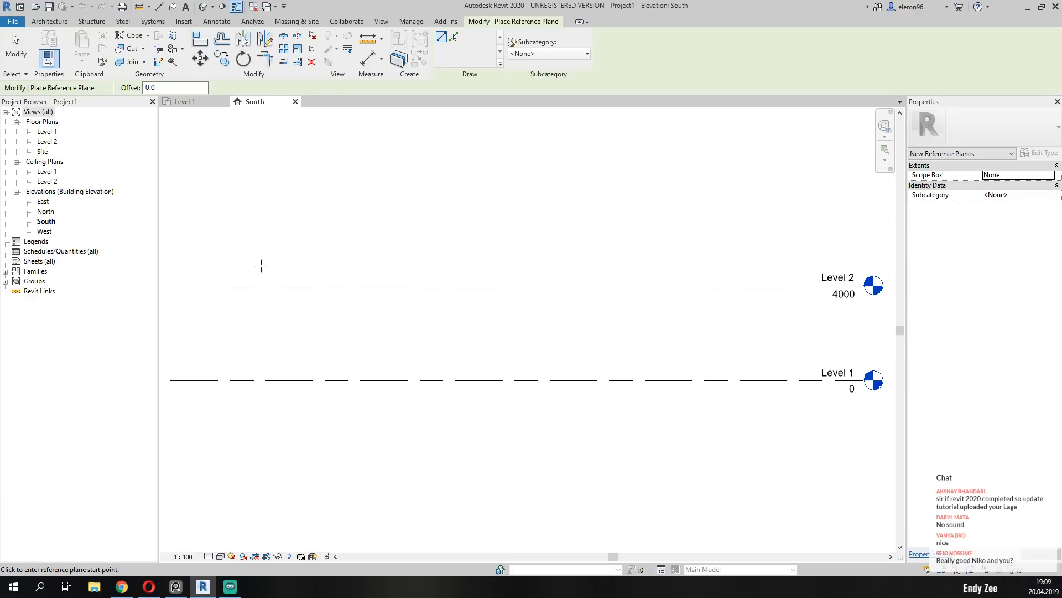
left_click(302, 222)
left_click(427, 423)
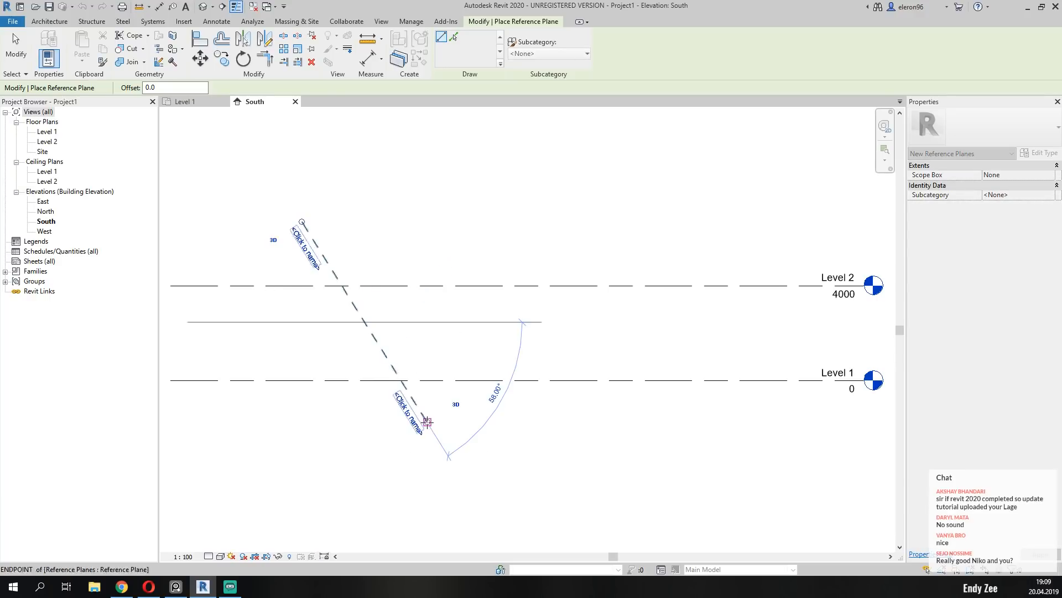
key("Escape")
key("d")
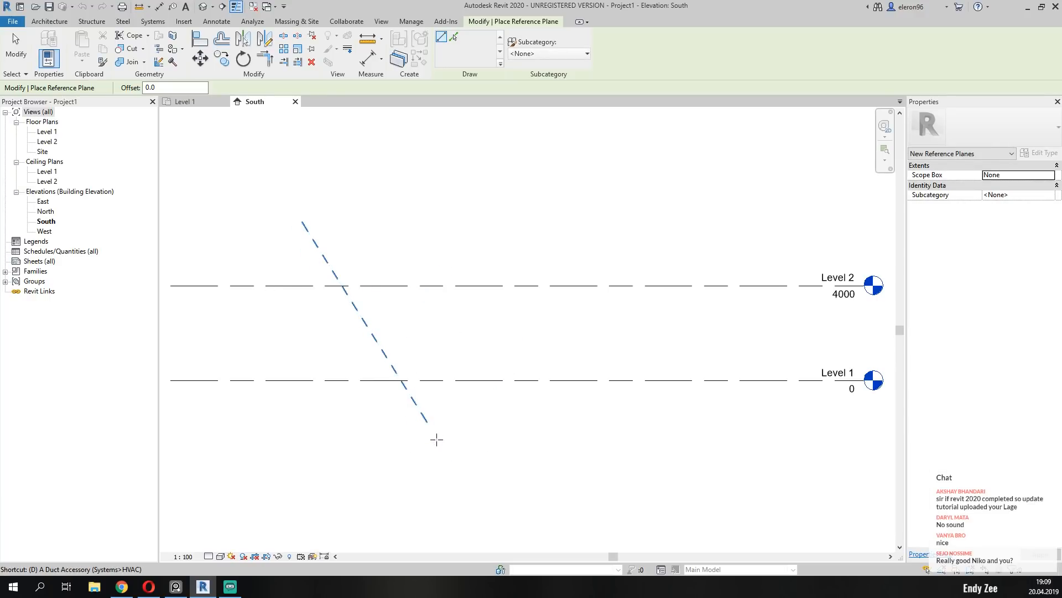
key("i")
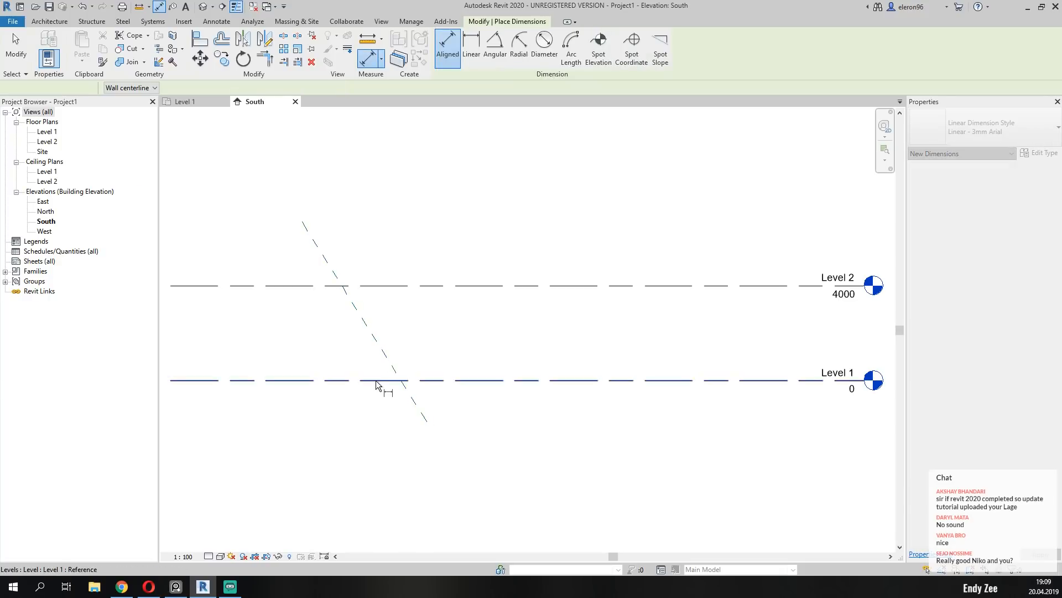
key("Escape")
key("Escape")
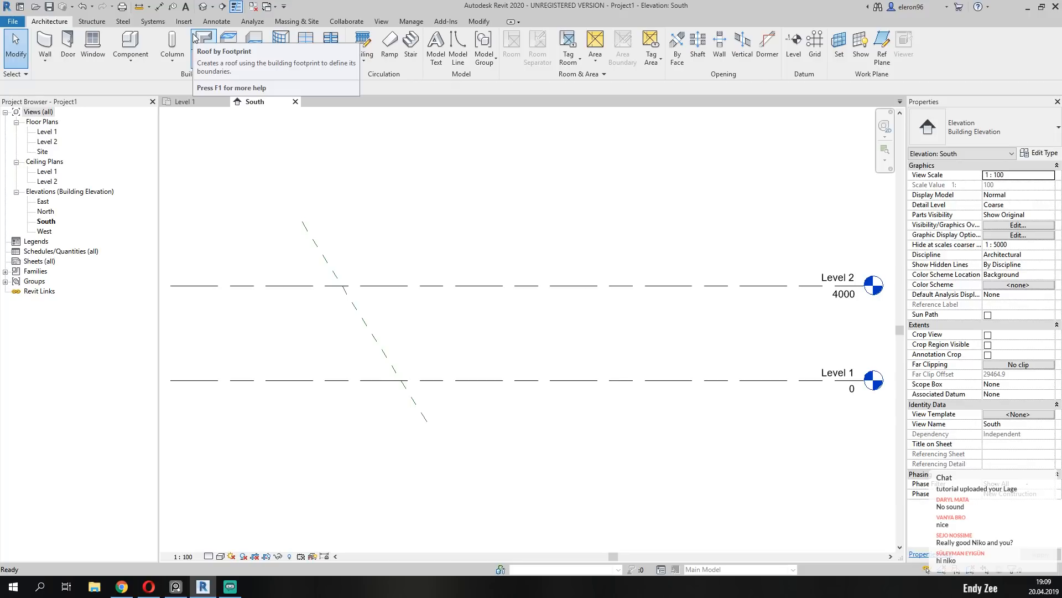
Add an angular dimension between the slanted reference plane and the Level 1 line.
key("d")
key("i")
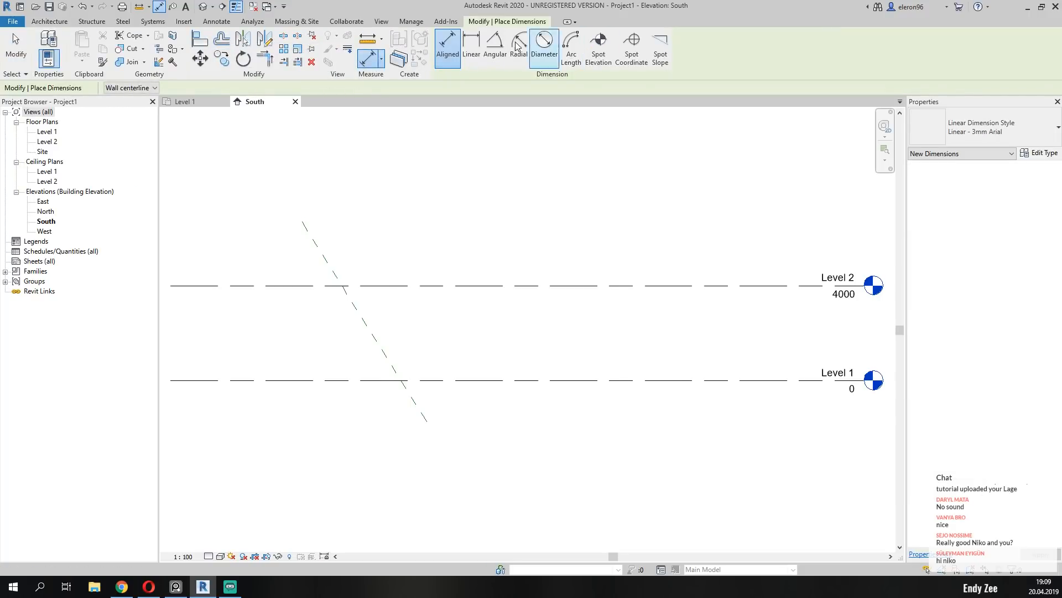
left_click(495, 49)
scroll(281, 319, "up", 2)
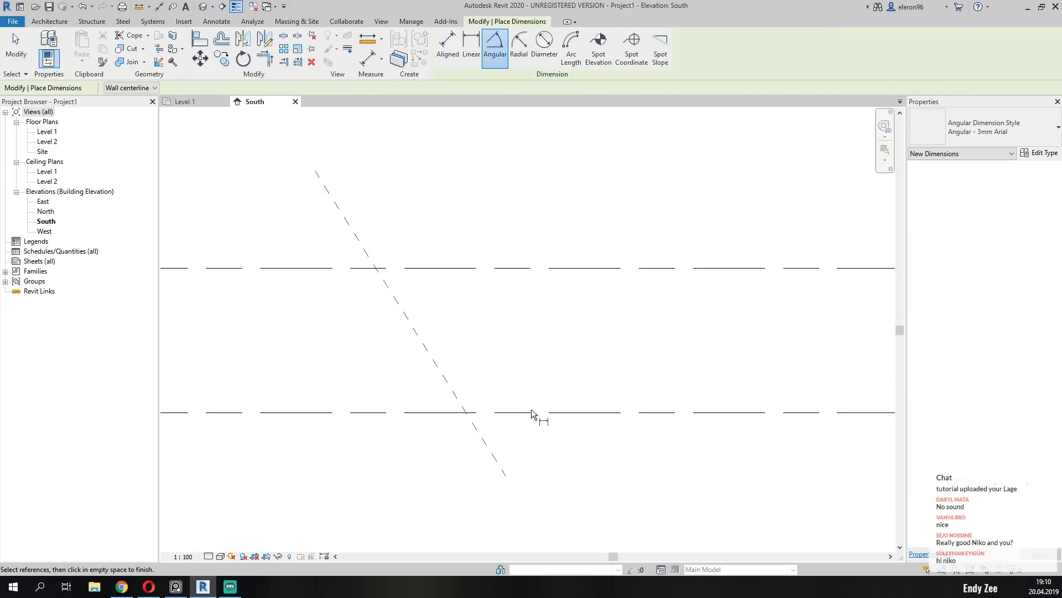
left_click(445, 384)
left_click(405, 389)
key("Escape")
key("Escape")
Set the angle between the slanted reference plane and Level 1 to 45°.
left_click(430, 355)
left_click(403, 366)
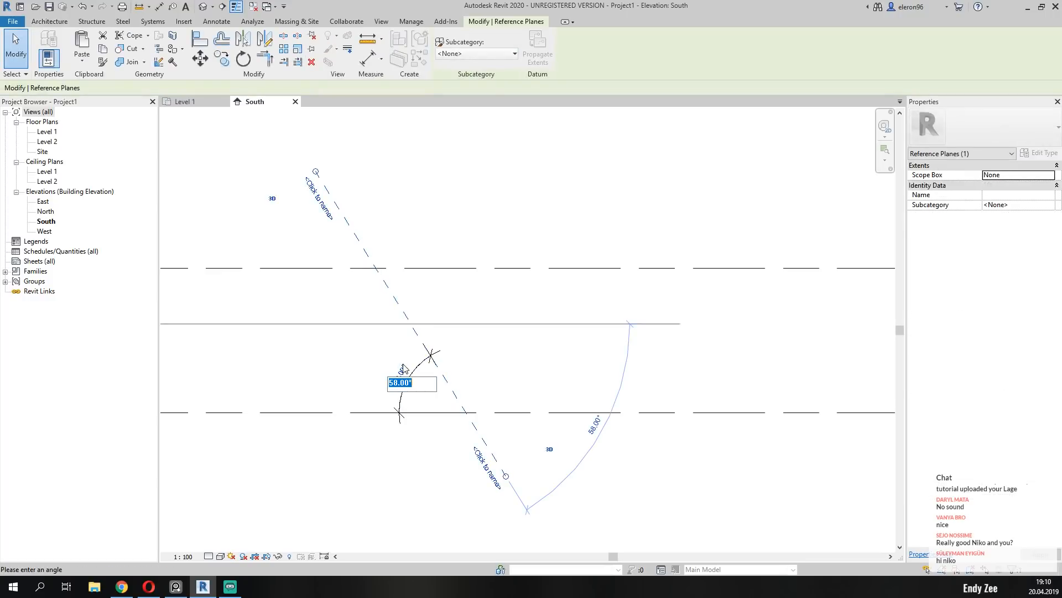
type("45")
key("Return")
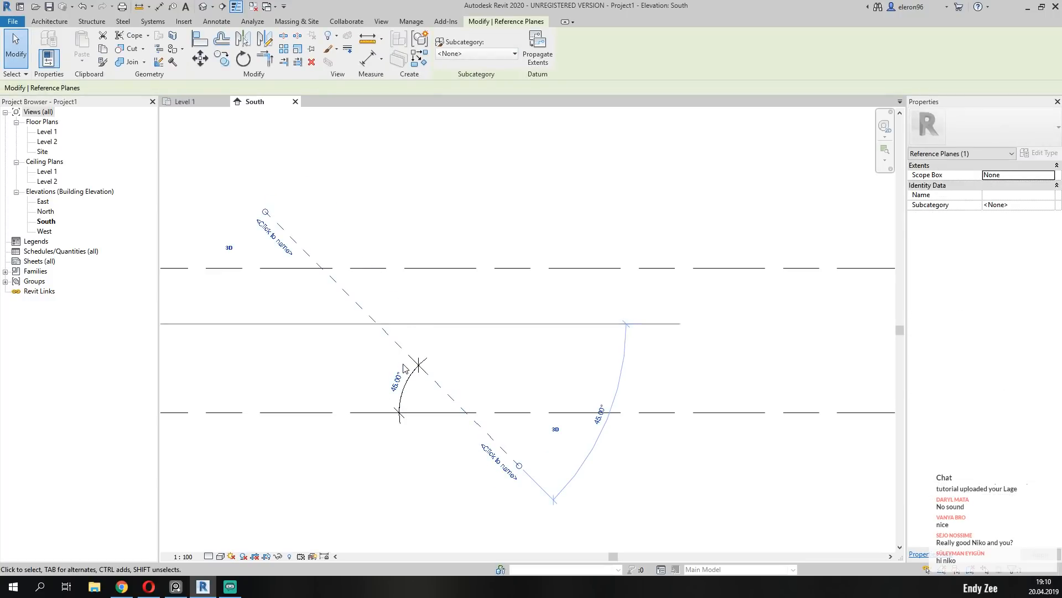
left_click(518, 339)
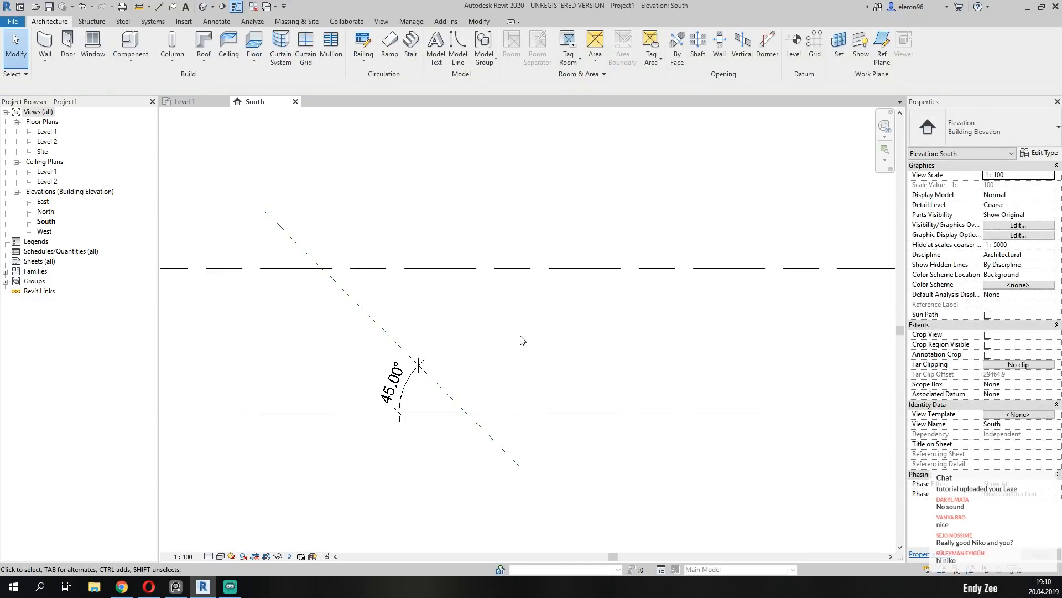
Bring the pavilion reference photo back over the South elevation to examine the building's sloping shape.
mouse_move(497, 389)
middle_mouse_down()
mouse_move(429, 372)
mouse_move(483, 387)
middle_mouse_up()
scroll(426, 365, "down", 2)
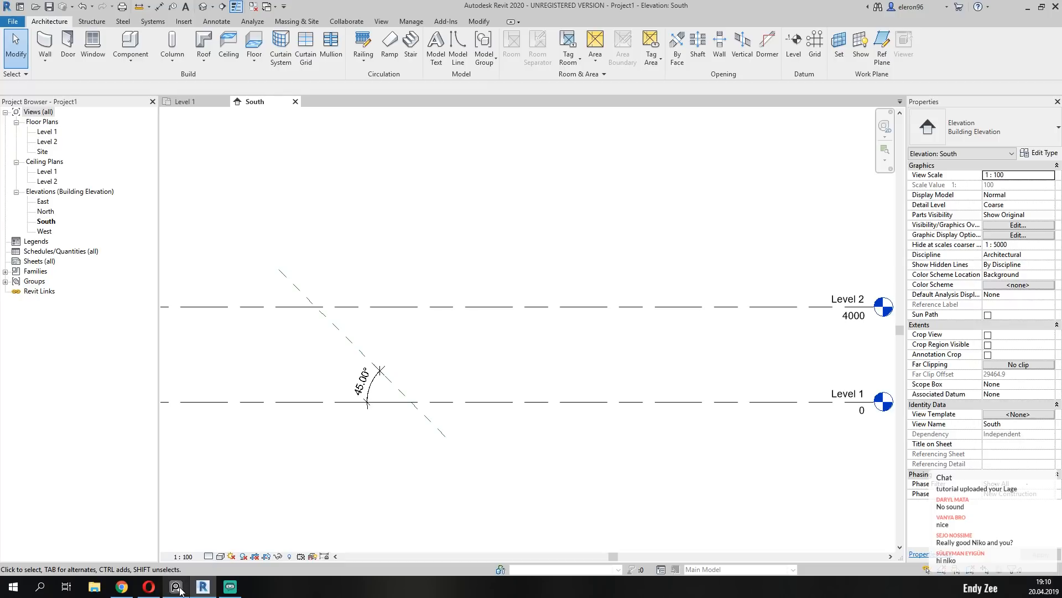
right_click_drag(0, 310, 895, 368)
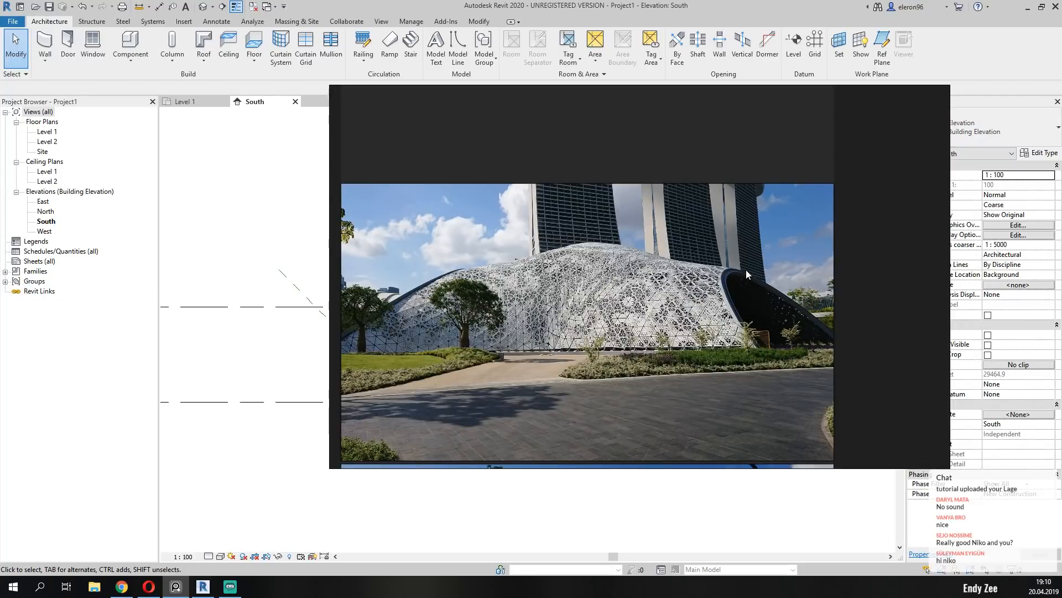
Try angles of 120° and 140° between the slanted reference plane and Level 1.
right_click_drag(740, 268, 0, 274)
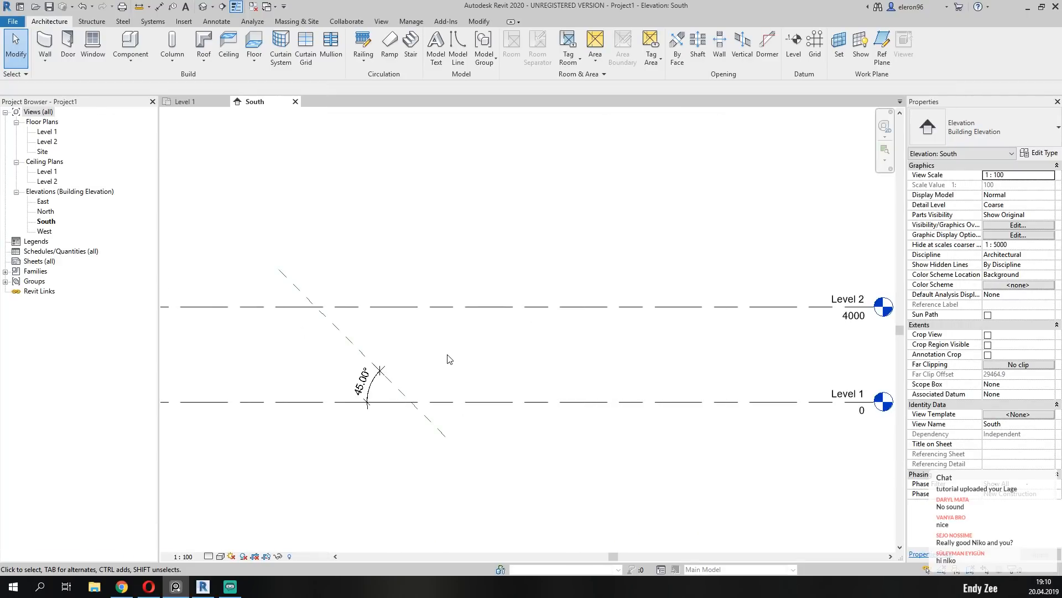
left_click(376, 366)
left_click(365, 383)
type("15")
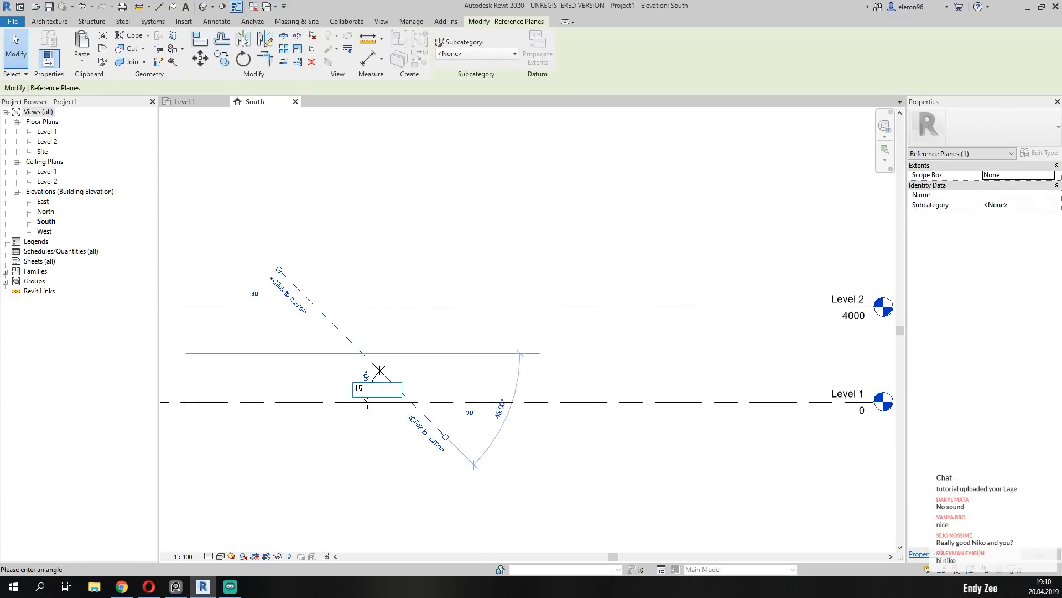
type("0")
key("Return")
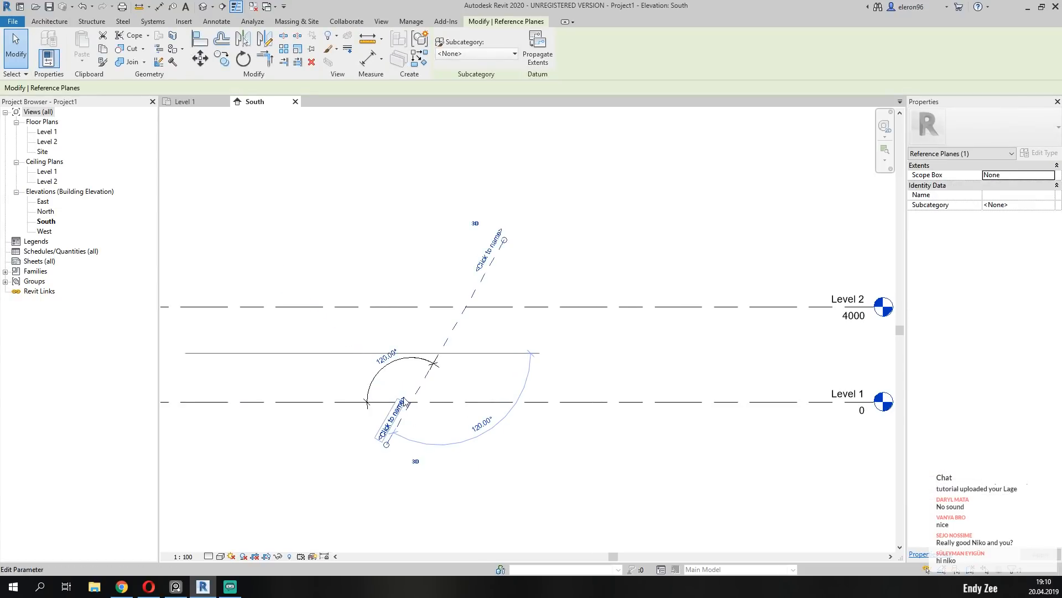
left_click(386, 360)
type("14")
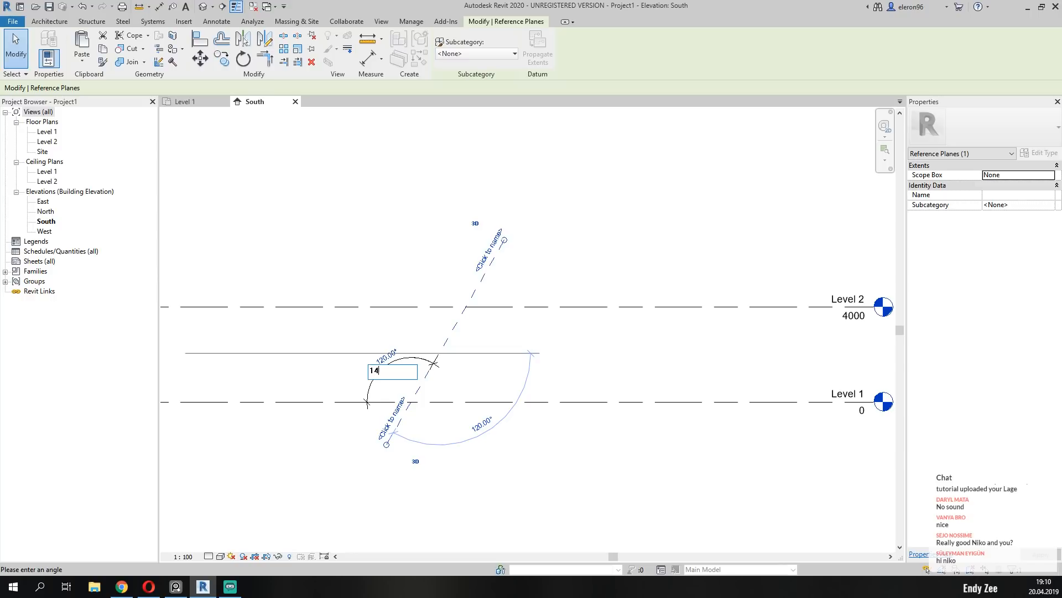
type("0")
key("Return")
Set the angle between the slanted reference plane and Level 1 to 130°.
left_click(386, 360)
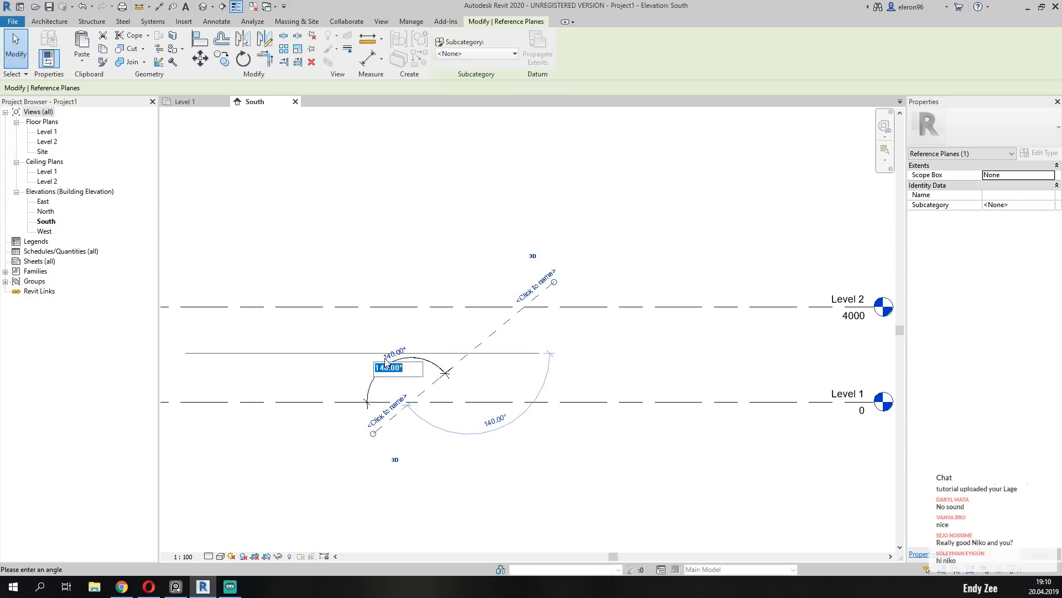
type("130")
key("Return")
left_click(556, 447)
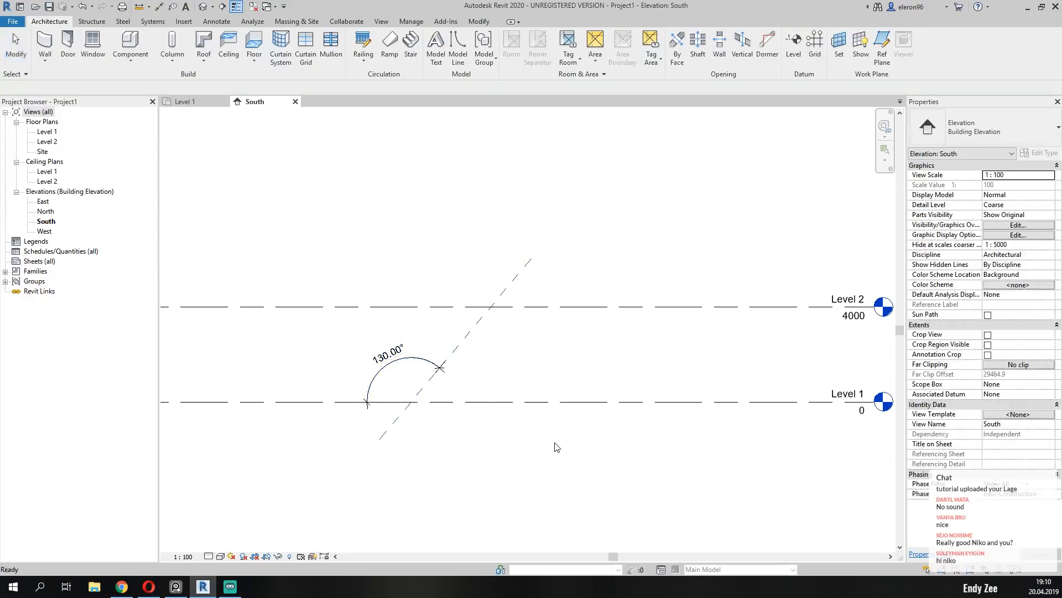
Delete the angular dimension between the slanted reference plane and Level 1.
middle_click_drag(469, 437, 422, 444)
left_click(364, 369)
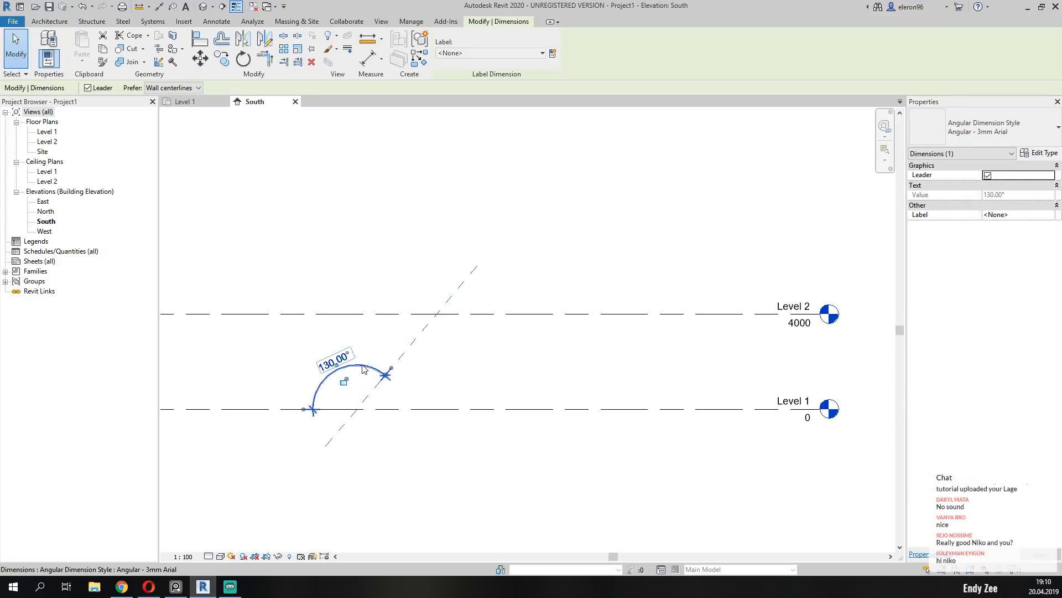
key("Delete")
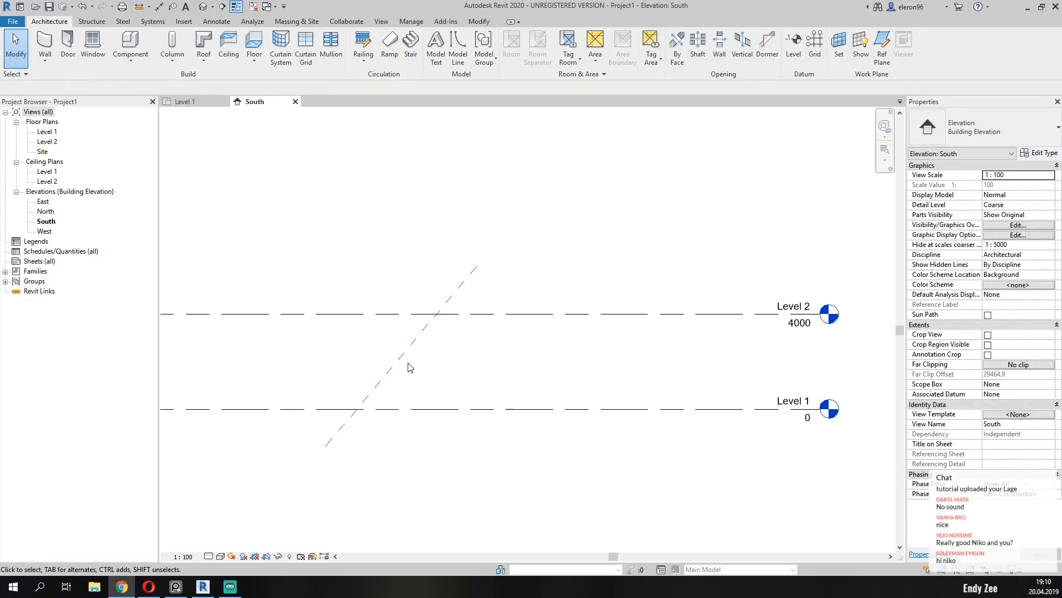
Move the slanted reference plane 3500 mm horizontally, away from the level heads.
left_click(418, 344)
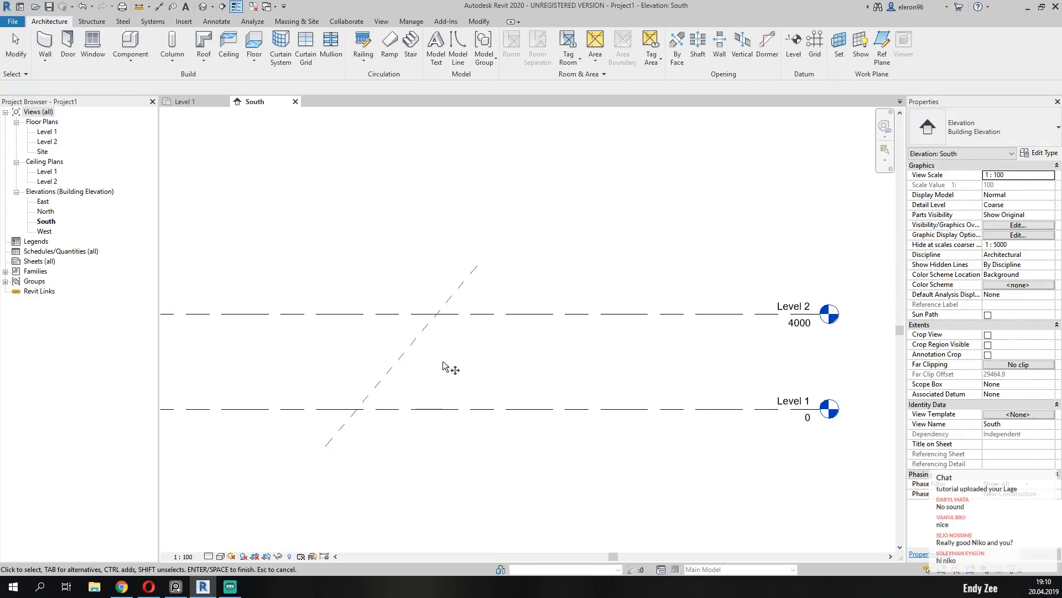
left_click(397, 359)
key("Return")
left_click(526, 368)
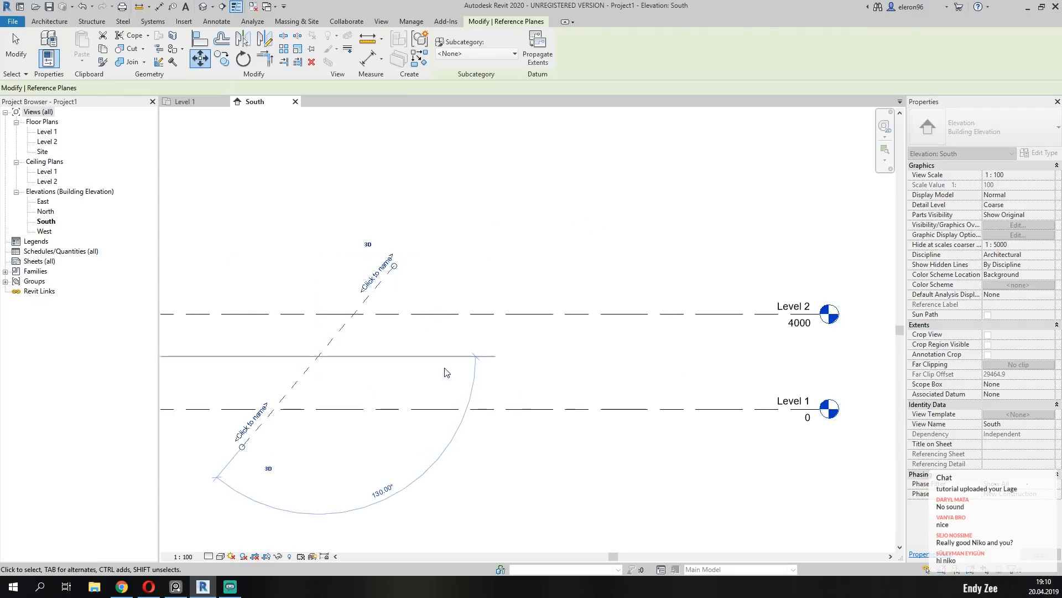
key("Escape")
Mirror a copy of the slanted reference plane about a drawn vertical axis between the plane and the level heads.
left_click(316, 361)
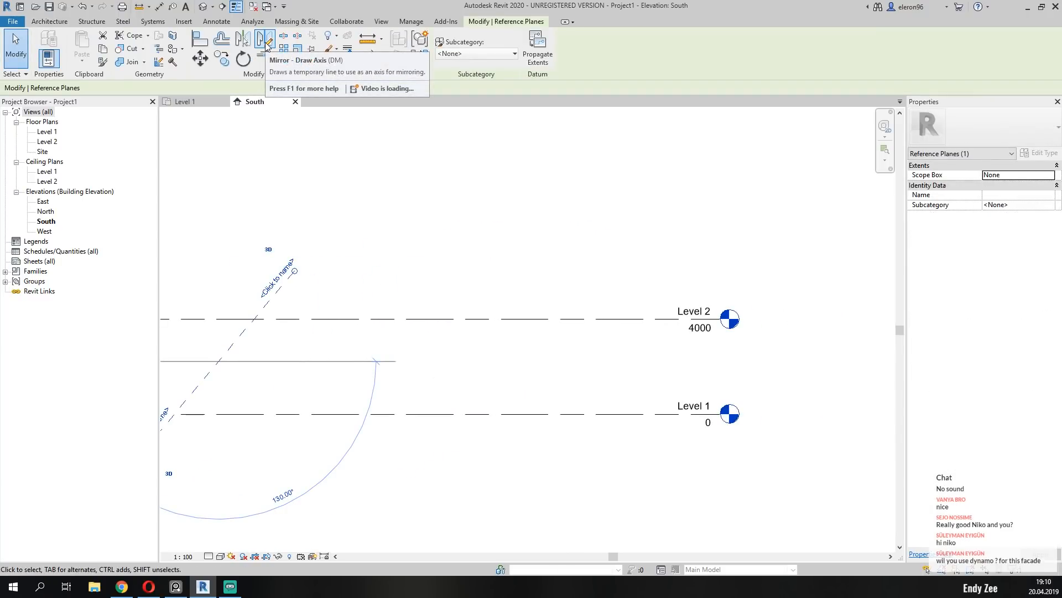
left_click(265, 39)
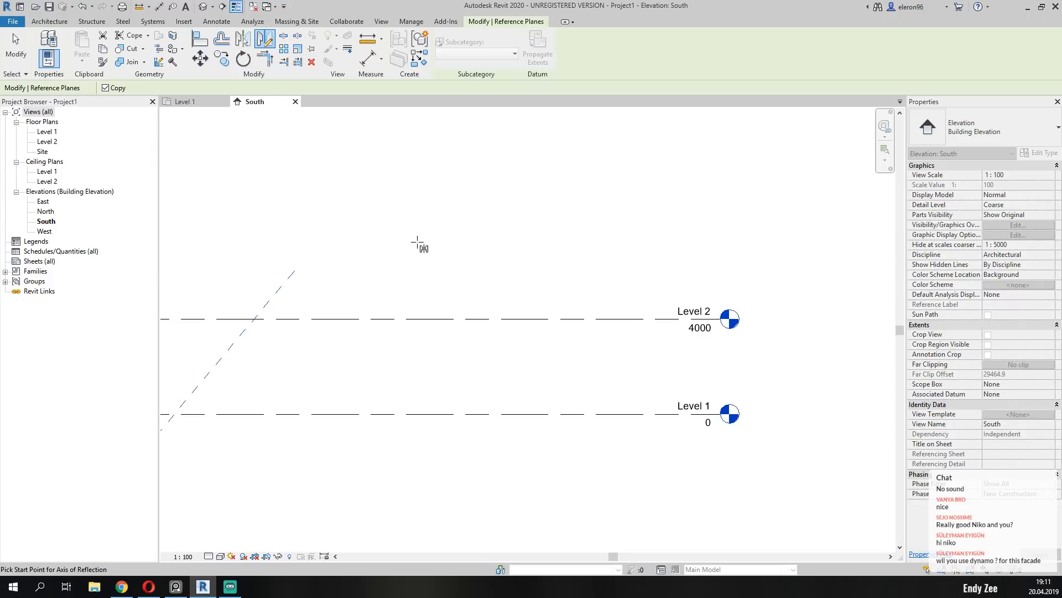
left_click(464, 208)
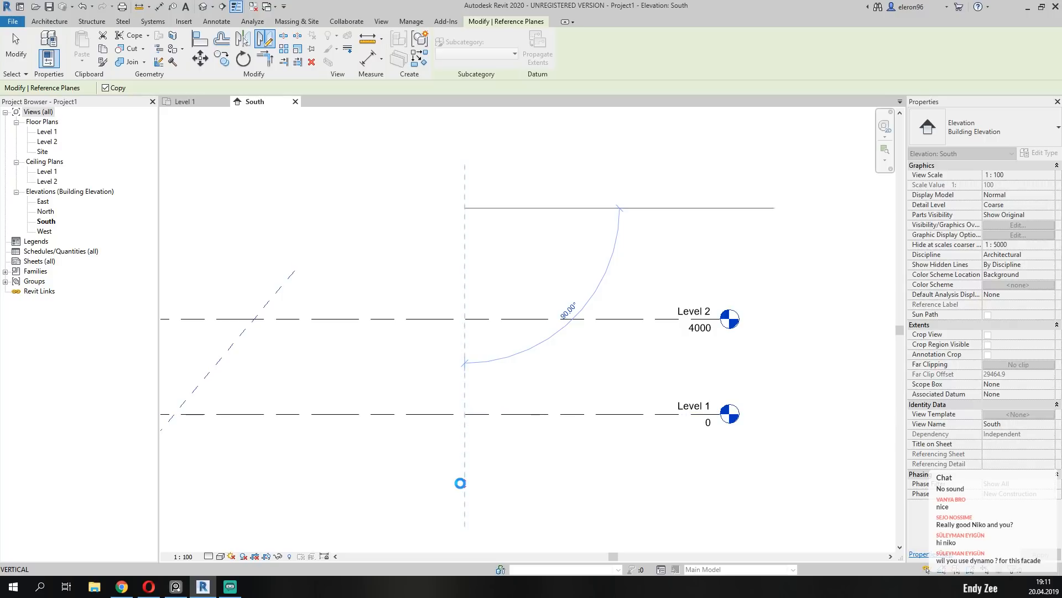
left_click(463, 486)
key("Escape")
scroll(525, 375, "down", 3)
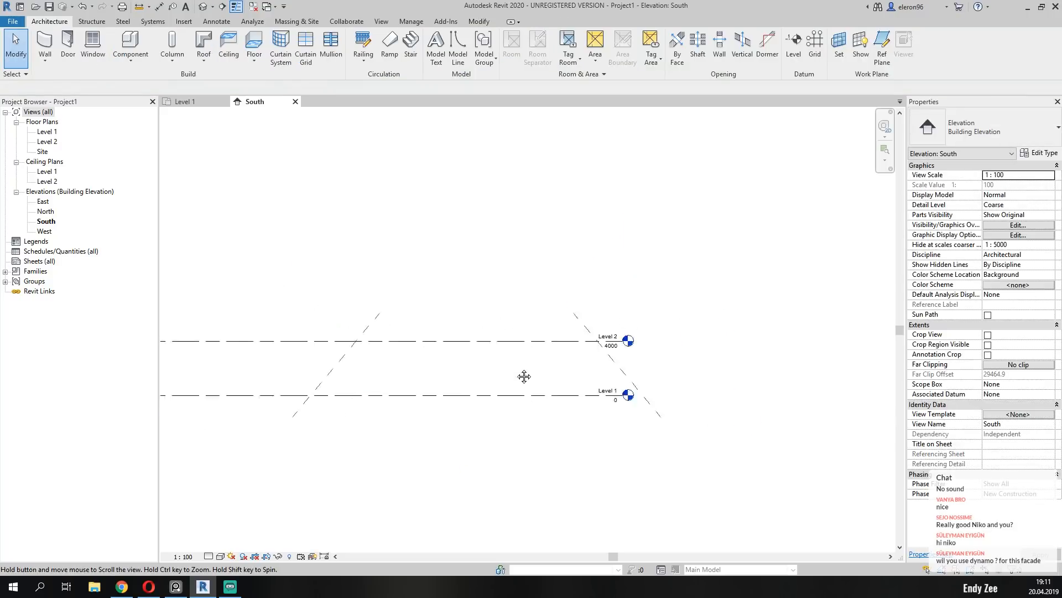
Extend the Level 1 and Level 2 lines so their heads sit beyond the mirrored reference plane.
left_click(456, 330)
scroll(528, 332, "up", 2)
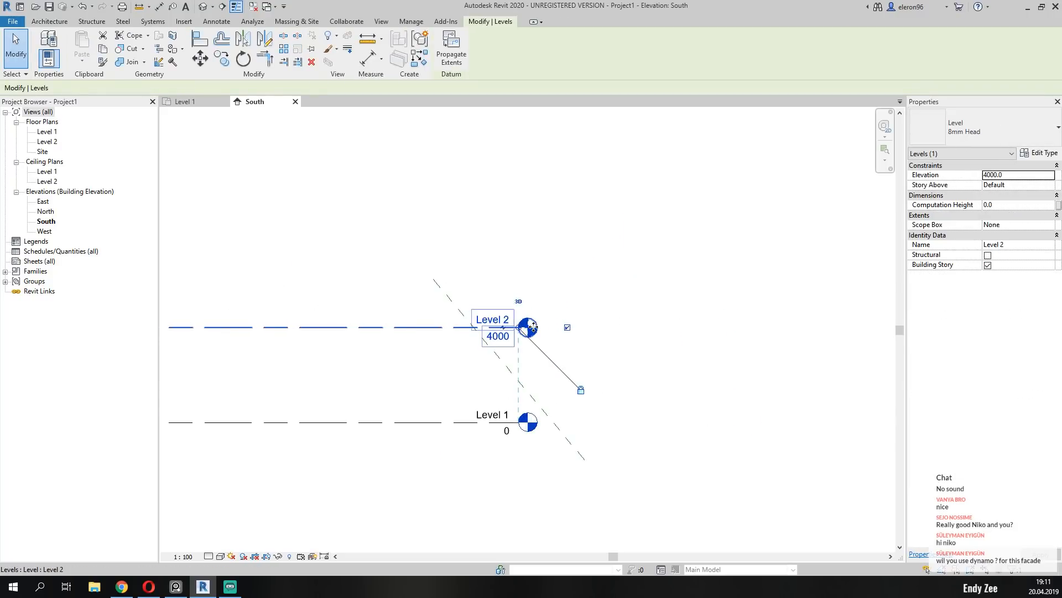
left_click_drag(525, 332, 747, 327)
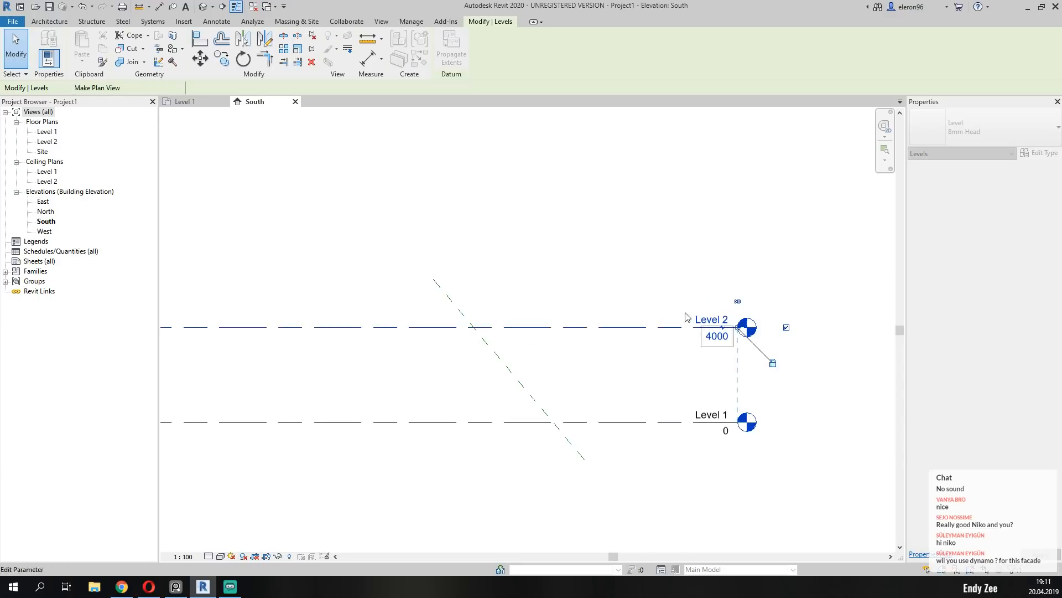
left_click(658, 239)
Name the left slanted reference plane Left_Entarance.
middle_click_drag(361, 336, 456, 351)
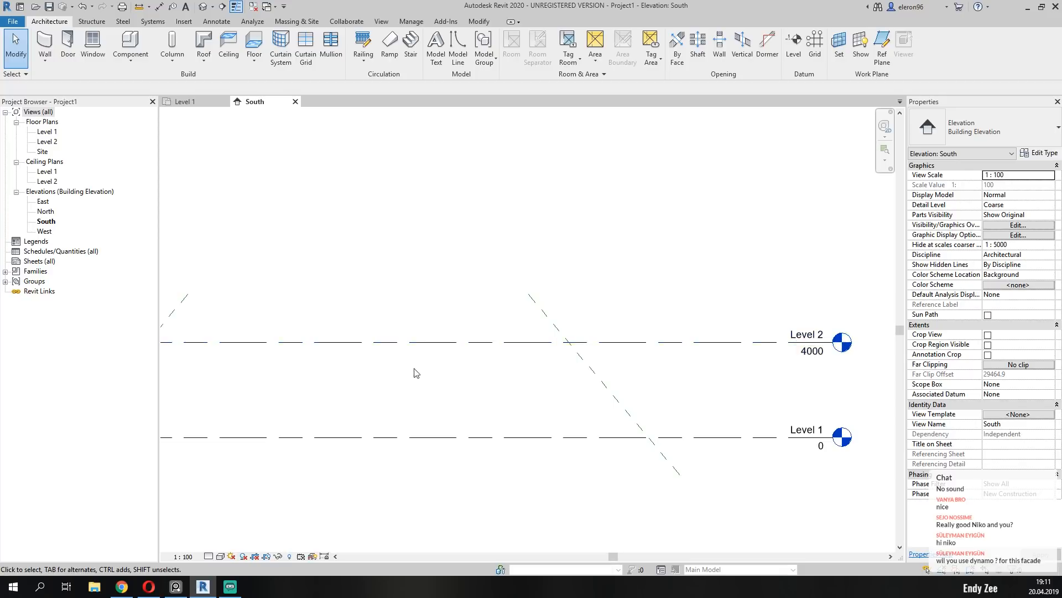
scroll(415, 388, "down", 3)
scroll(458, 380, "up", 1)
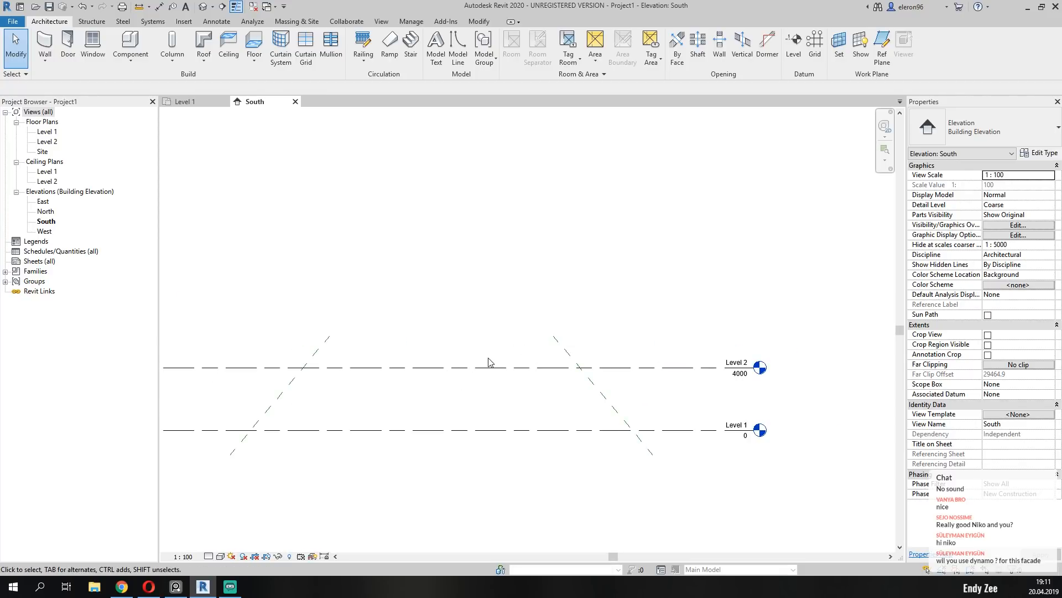
middle_click_drag(441, 374, 467, 365)
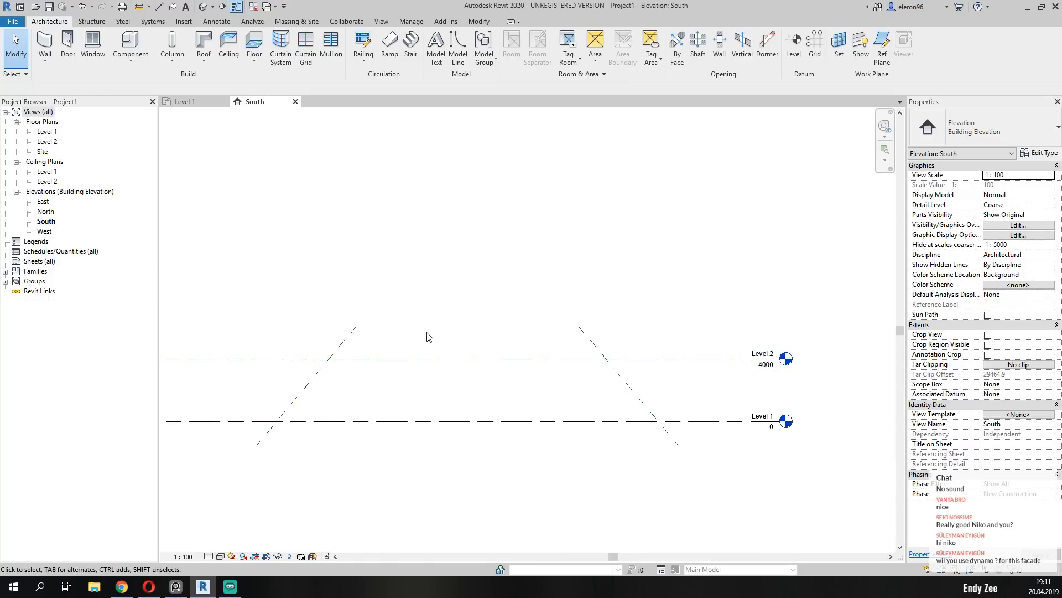
scroll(422, 334, "up", 2)
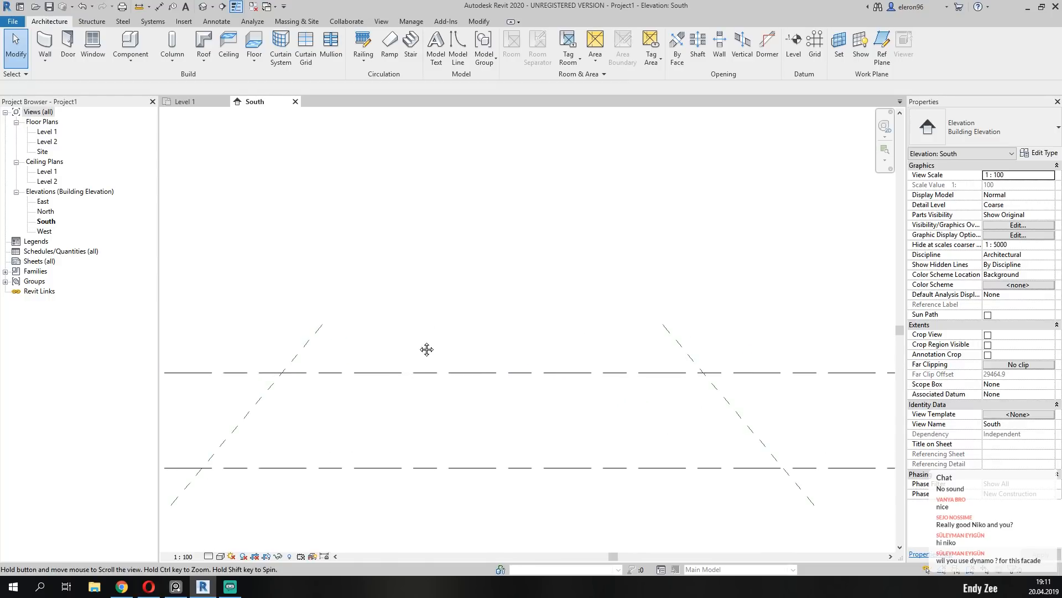
middle_click_drag(647, 420, 648, 376)
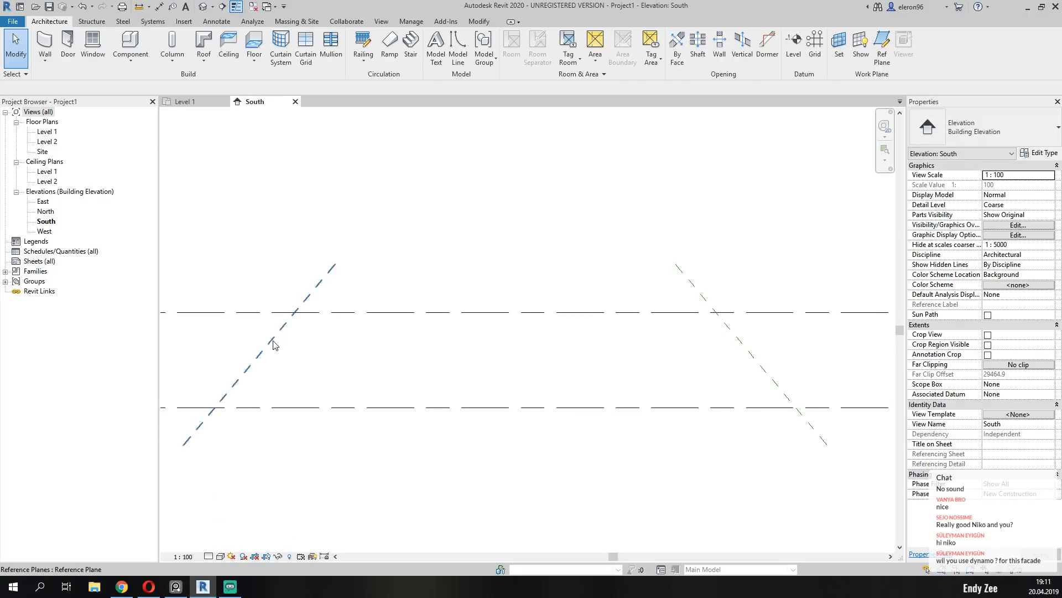
left_click(275, 341)
middle_click_drag(304, 393, 415, 372)
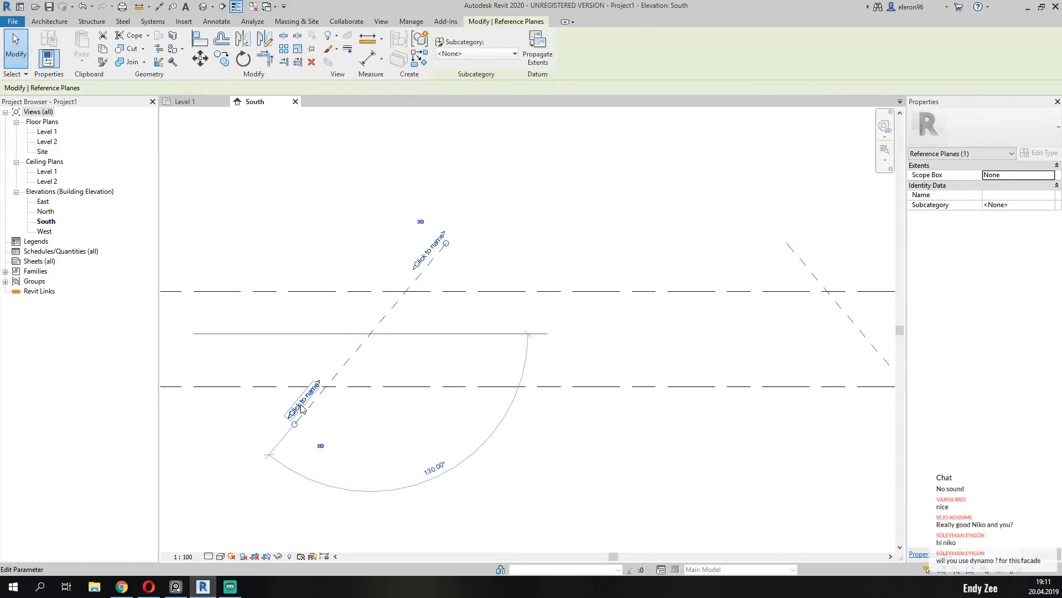
left_click(303, 409)
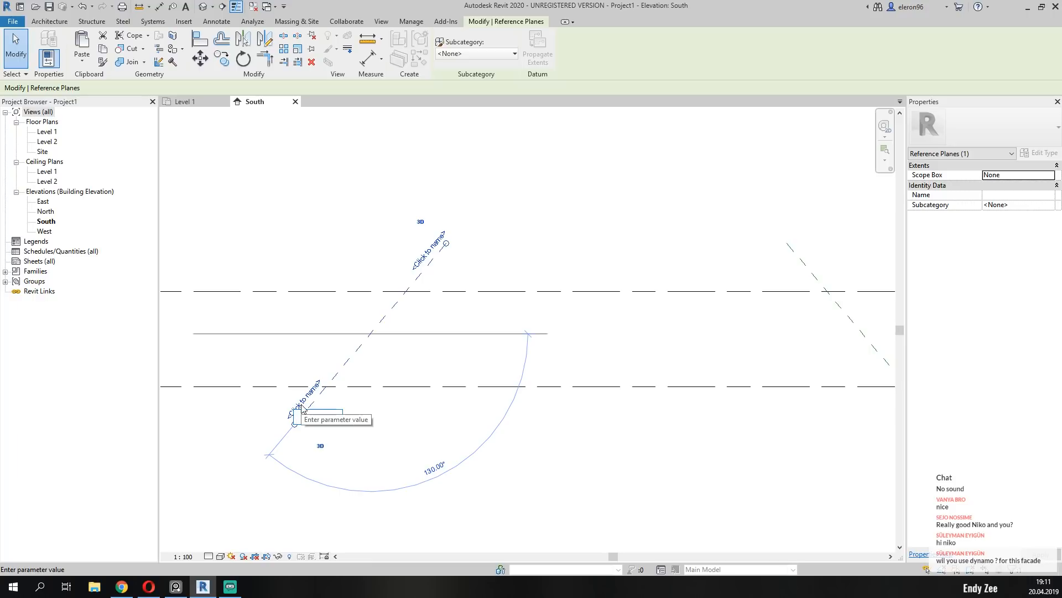
type("LCN")
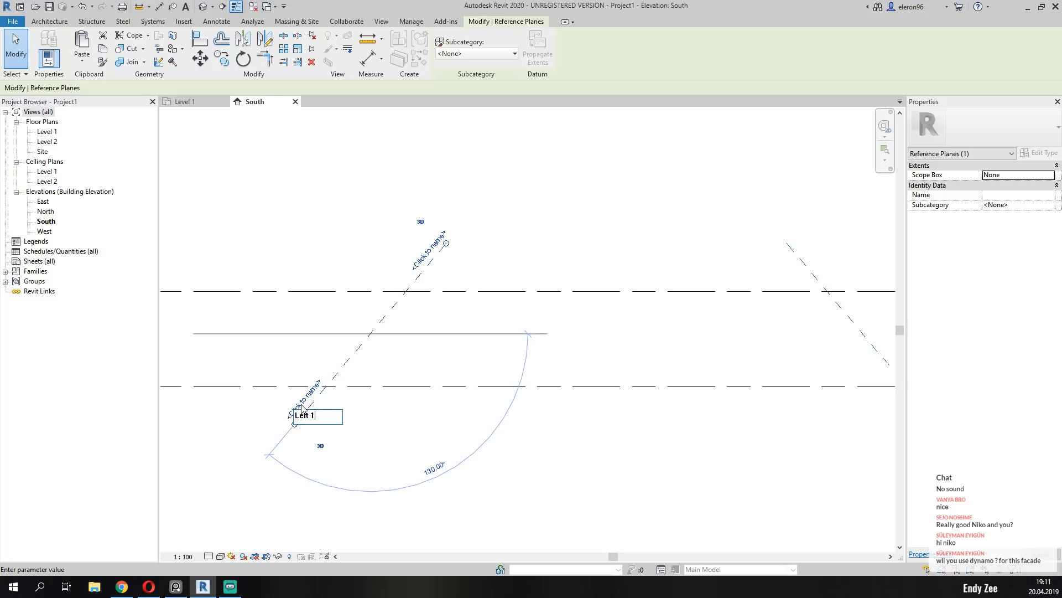
type(" _Entarance")
left_click(553, 498)
Name the mirrored reference plane Right_Entrance.
left_click(712, 453)
middle_click_drag(681, 452, 341, 416)
left_click(537, 314)
left_click(570, 384)
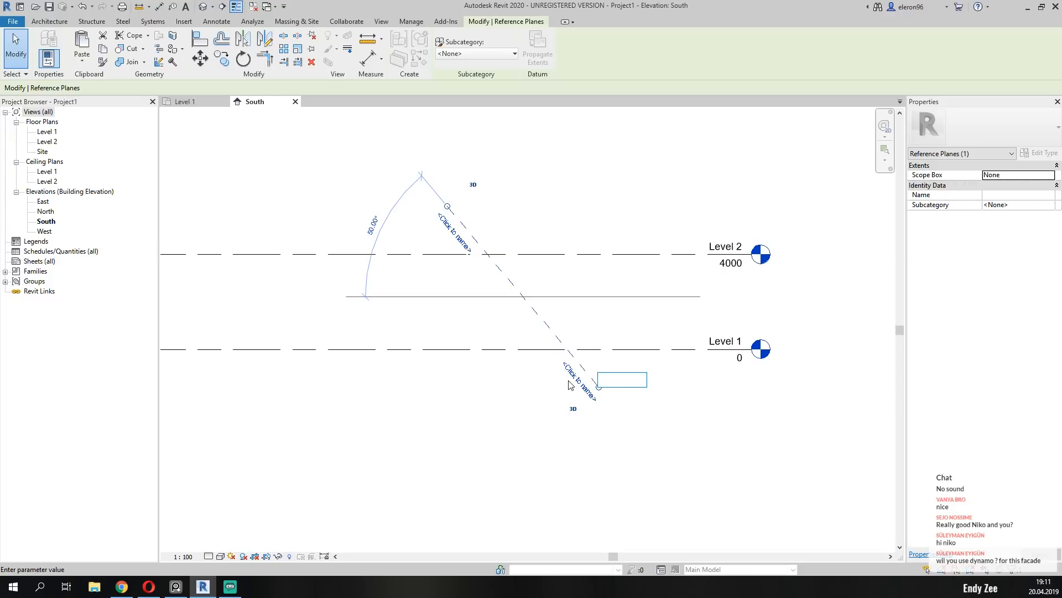
type("Ri")
type("ght_Entarance")
key("BackSpace")
key("Return")
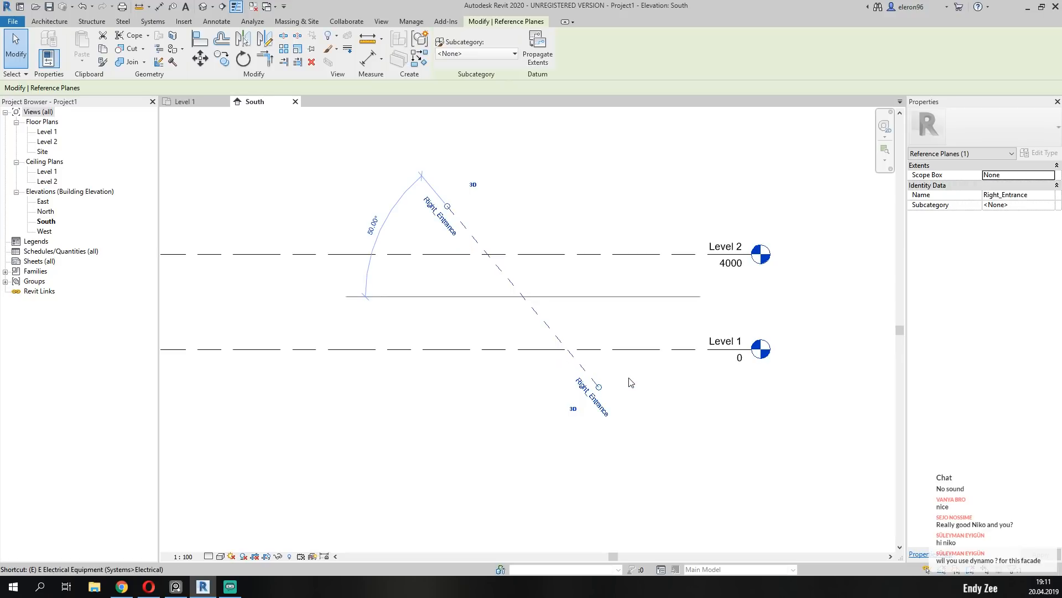
left_click(515, 423)
Select the left slanted reference plane to check its name.
scroll(468, 369, "down", 2)
middle_click_drag(465, 370, 499, 348)
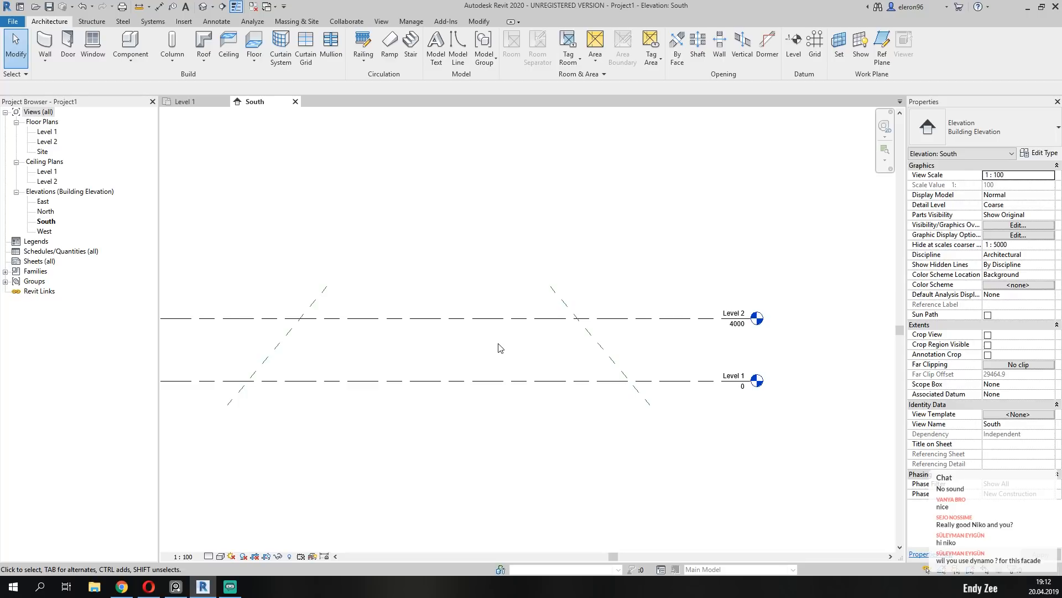
left_click(272, 355)
middle_click_drag(446, 344, 495, 355)
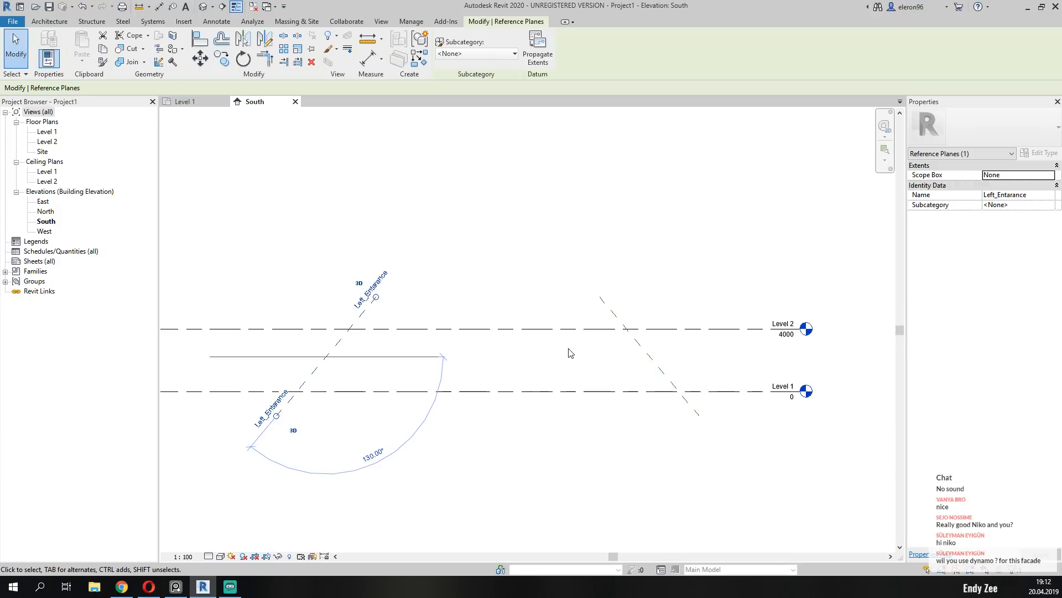
key("Escape")
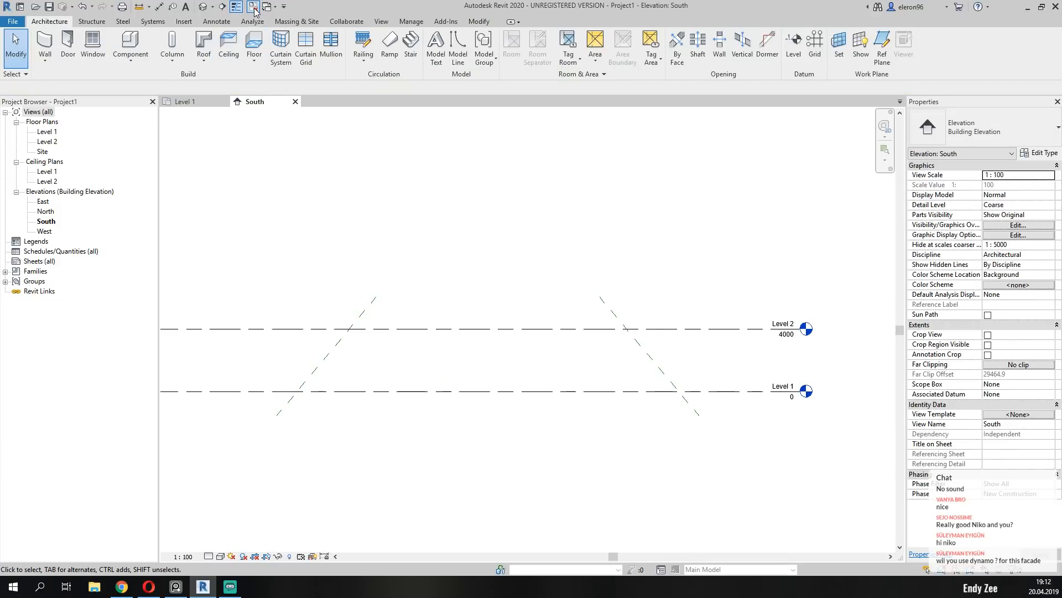
Close the Level 1 floor plan view and open the East elevation.
left_click(224, 102)
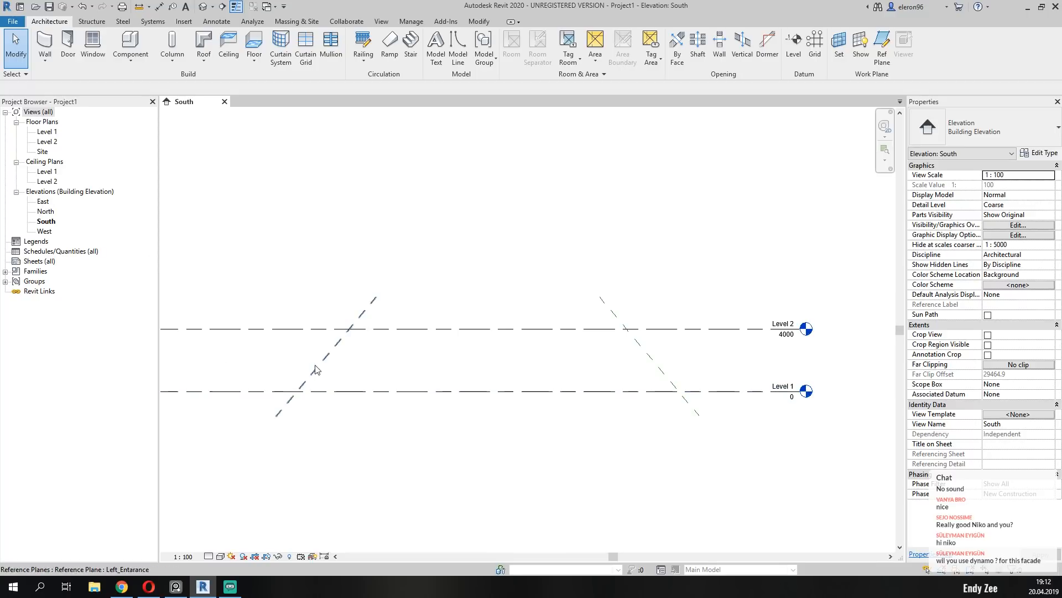
double_click(42, 203)
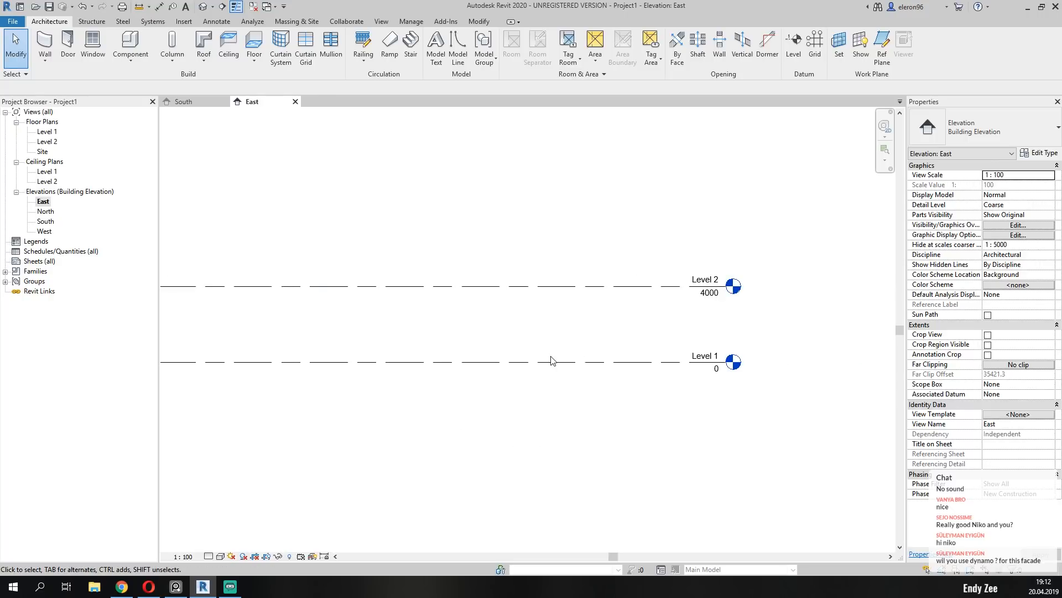
middle_click_drag(557, 363, 558, 372)
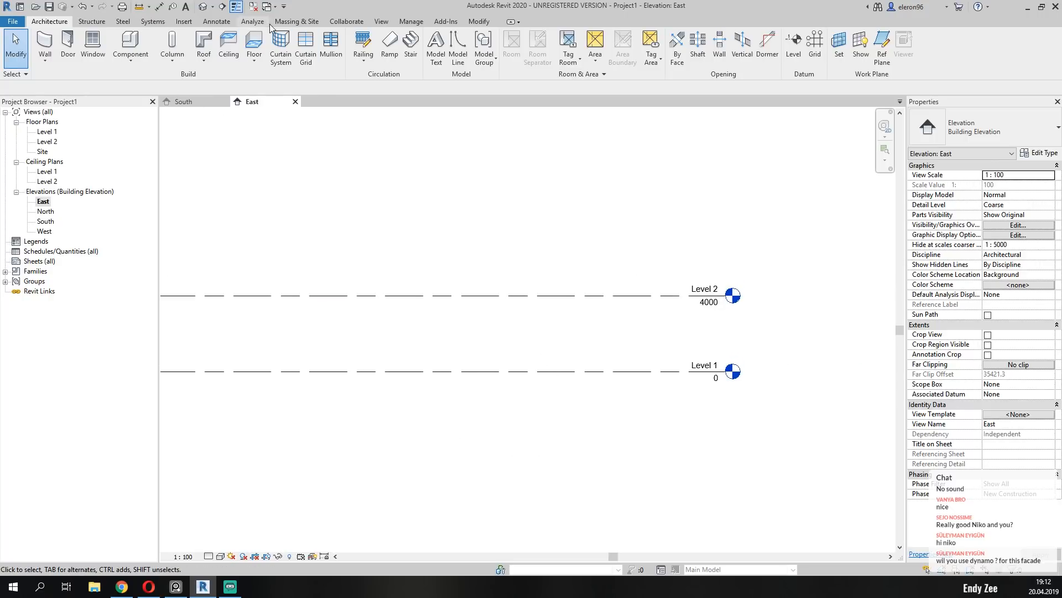
Show mass forms and floors and start an in-place mass with the name Mass 1.
left_click(296, 21)
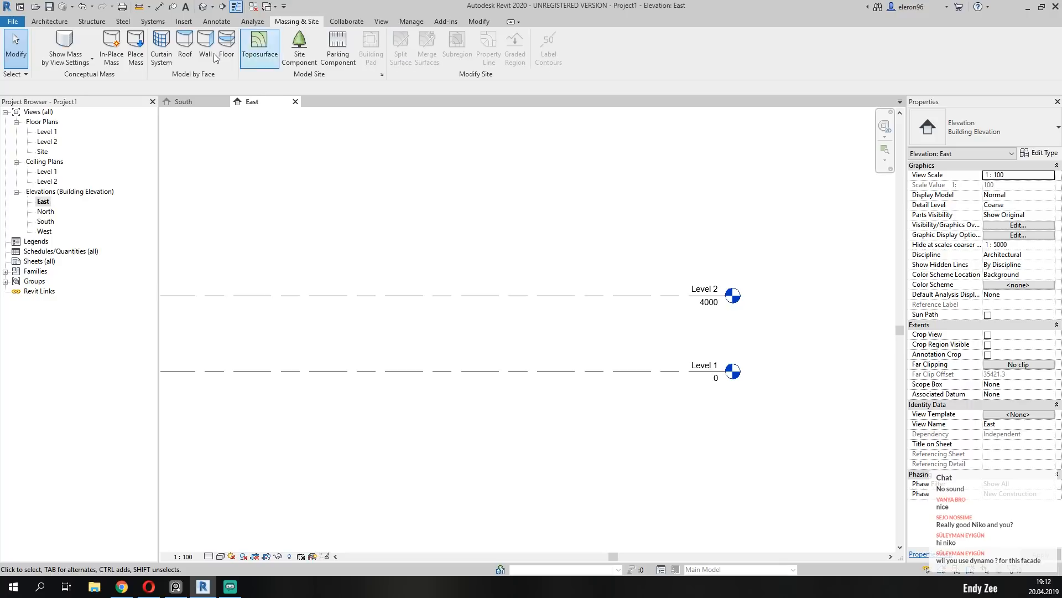
left_click(71, 42)
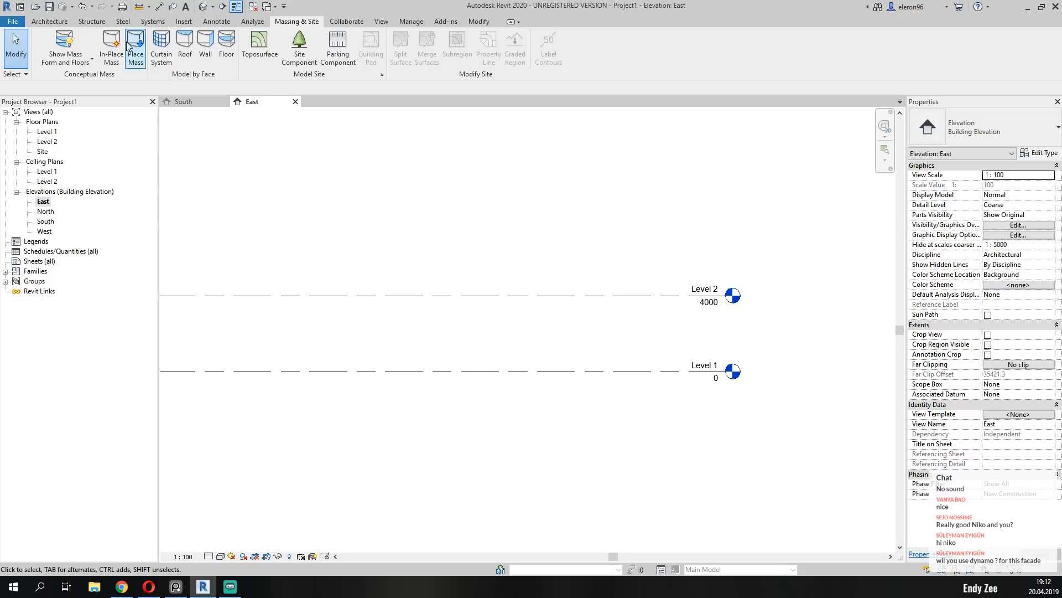
left_click(116, 55)
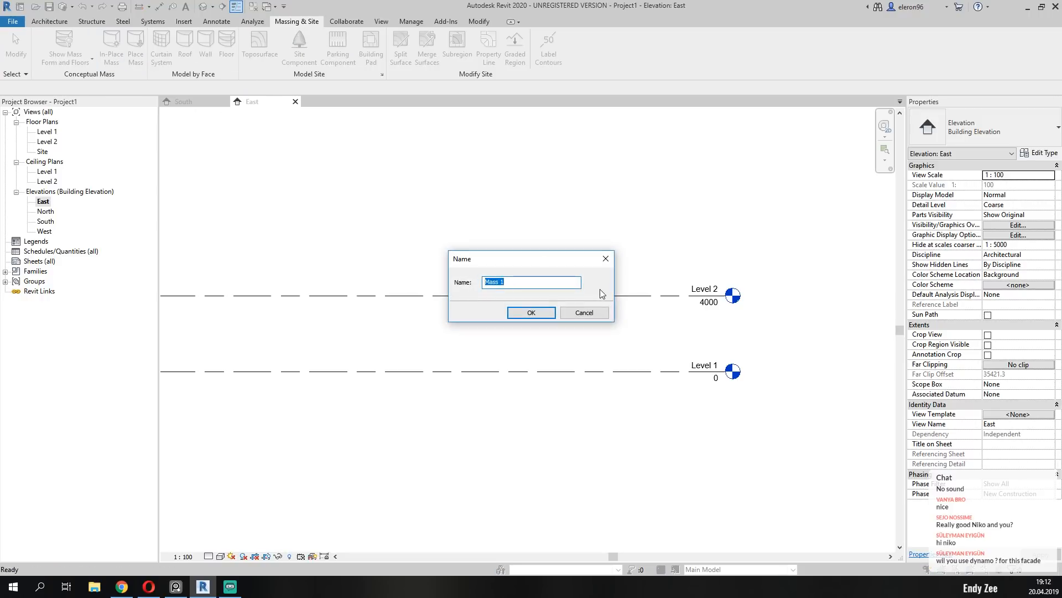
left_click(536, 313)
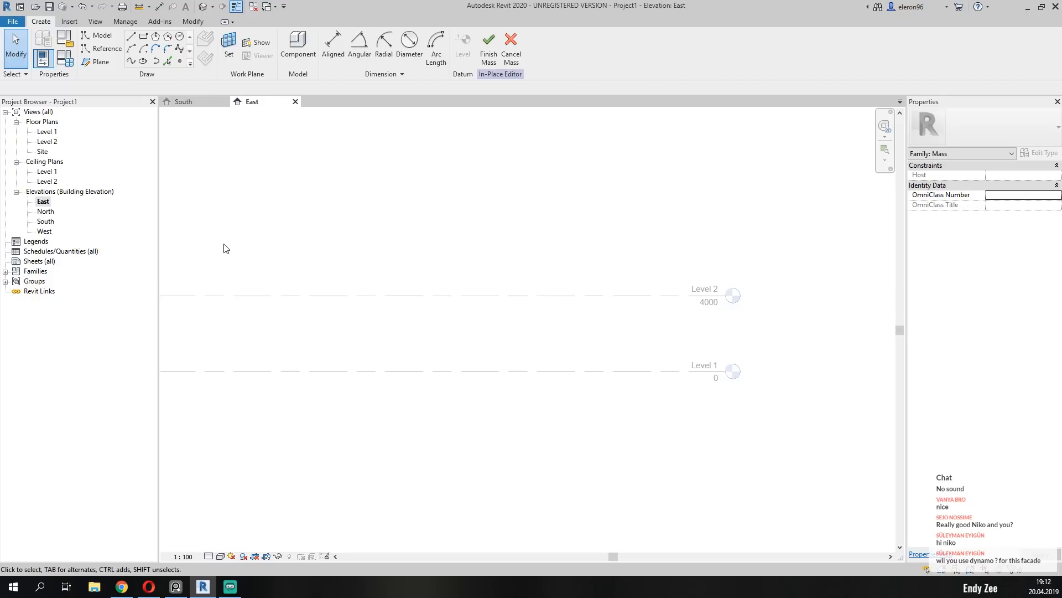
Start a Start-End-Radius Arc in the mass and set its work plane to Reference Plane : Left_Entarance.
middle_click_drag(249, 265, 296, 260)
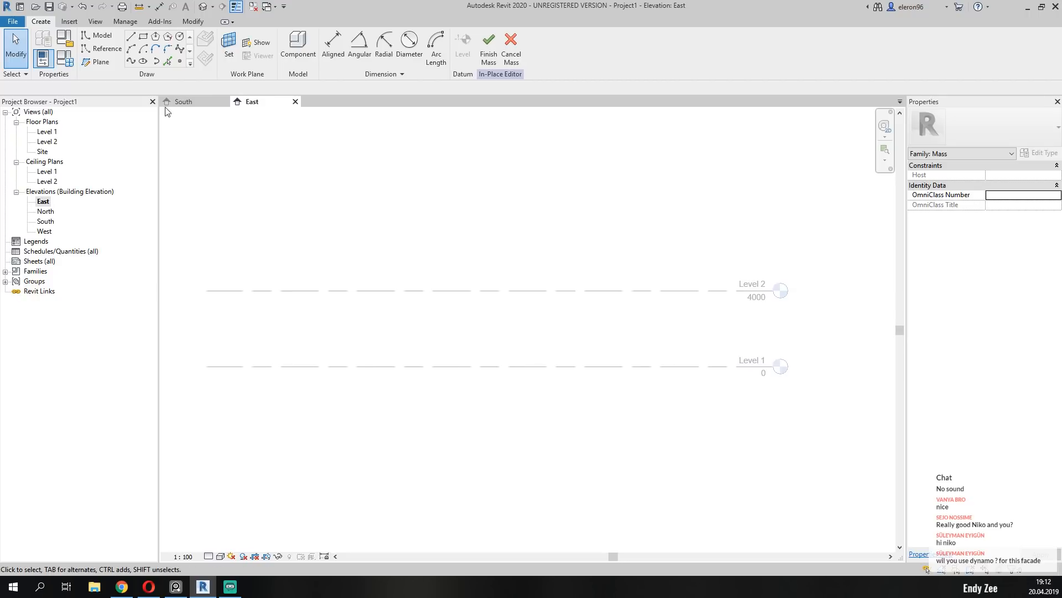
left_click(133, 50)
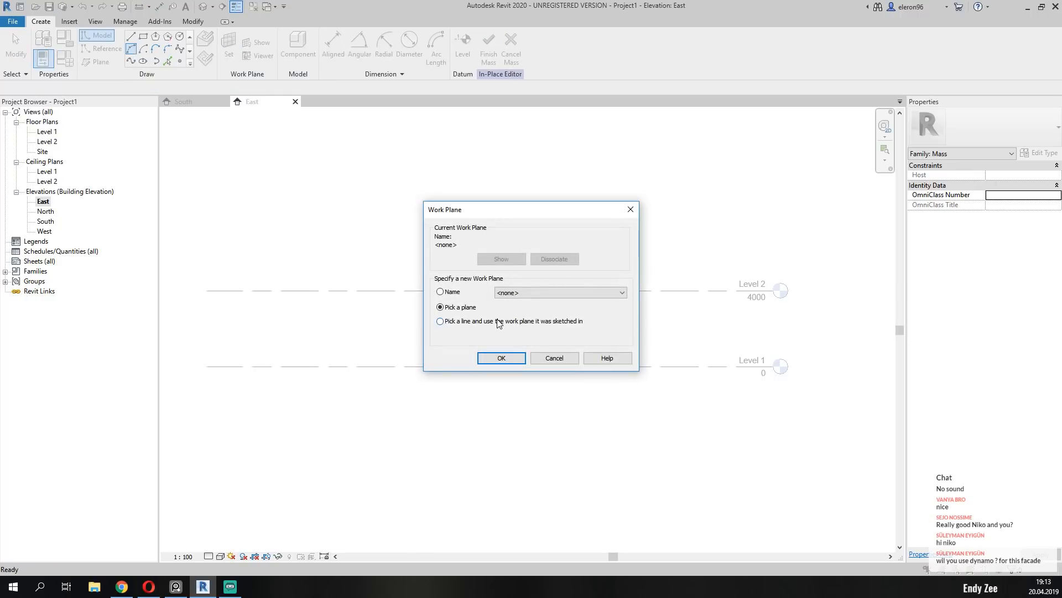
left_click_drag(519, 215, 512, 202)
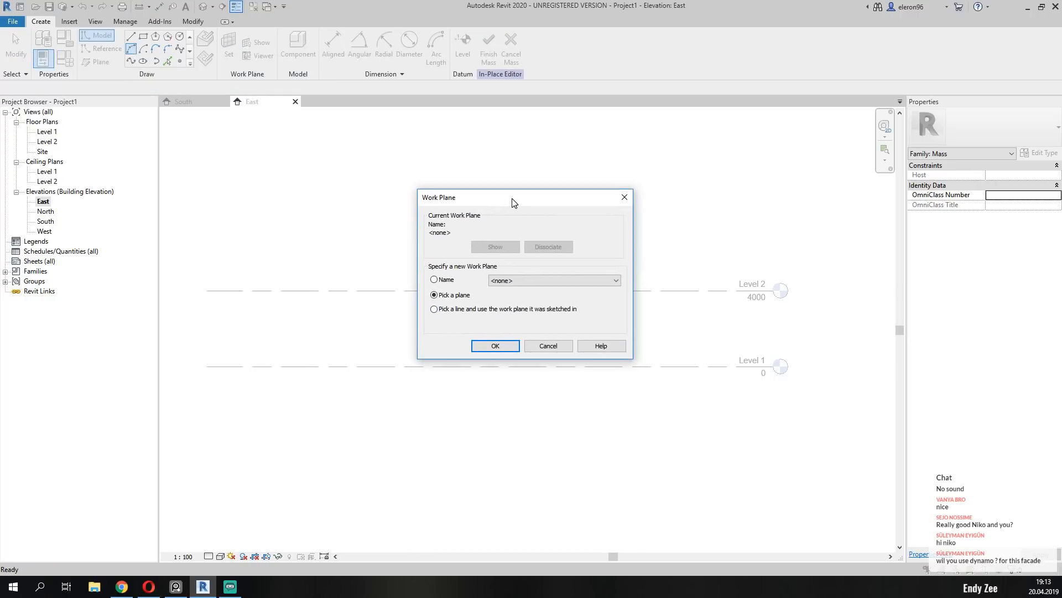
left_click(533, 279)
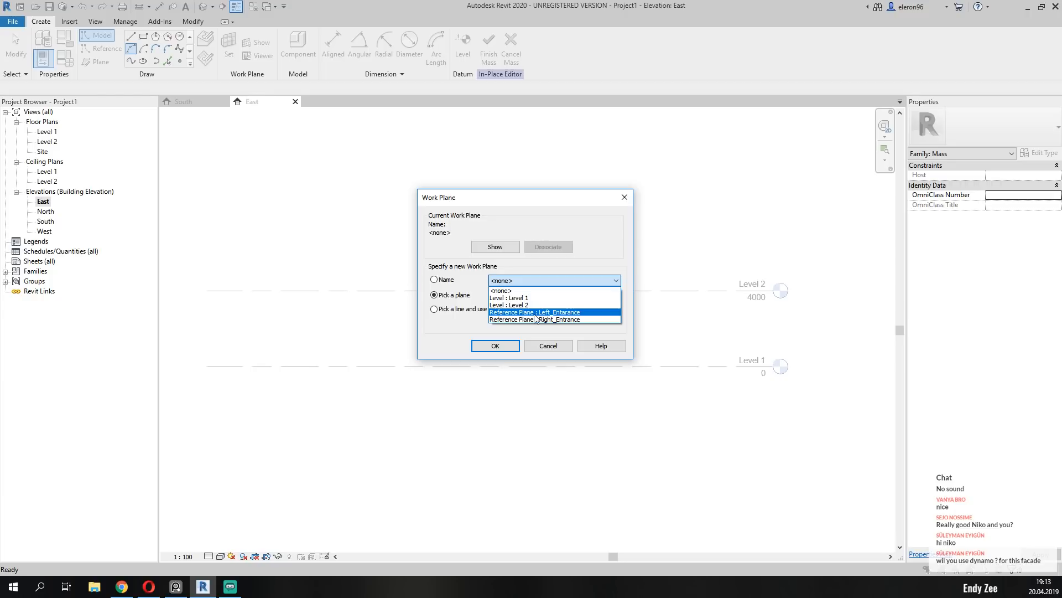
left_click(570, 312)
key("Return")
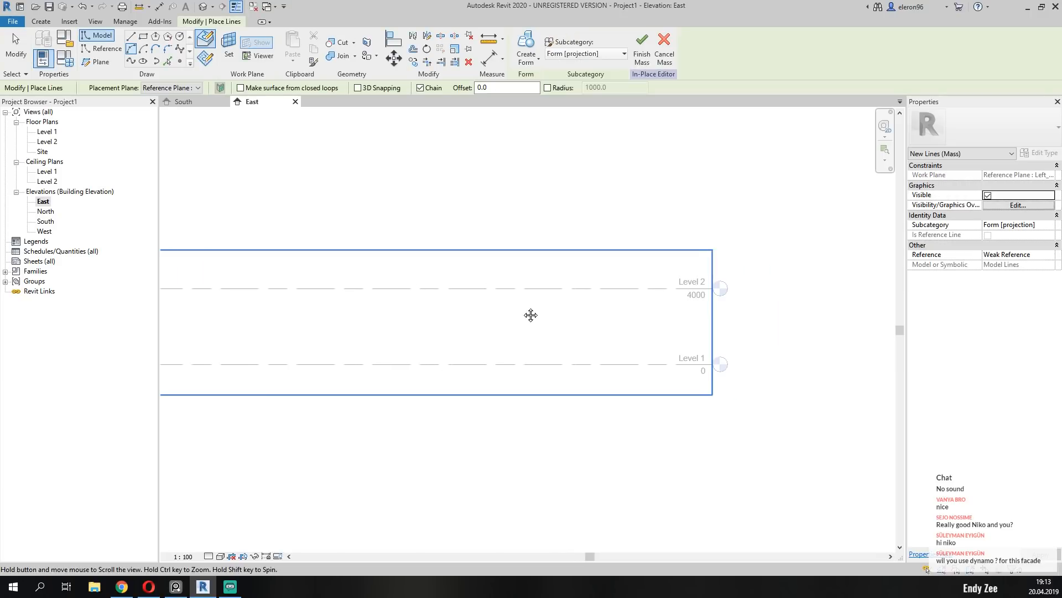
Draw an entrance arch with both ends on Level 1, its top slightly above Level 2, and a radius of about 4640 mm.
scroll(391, 294, "up", 1)
left_click(339, 388)
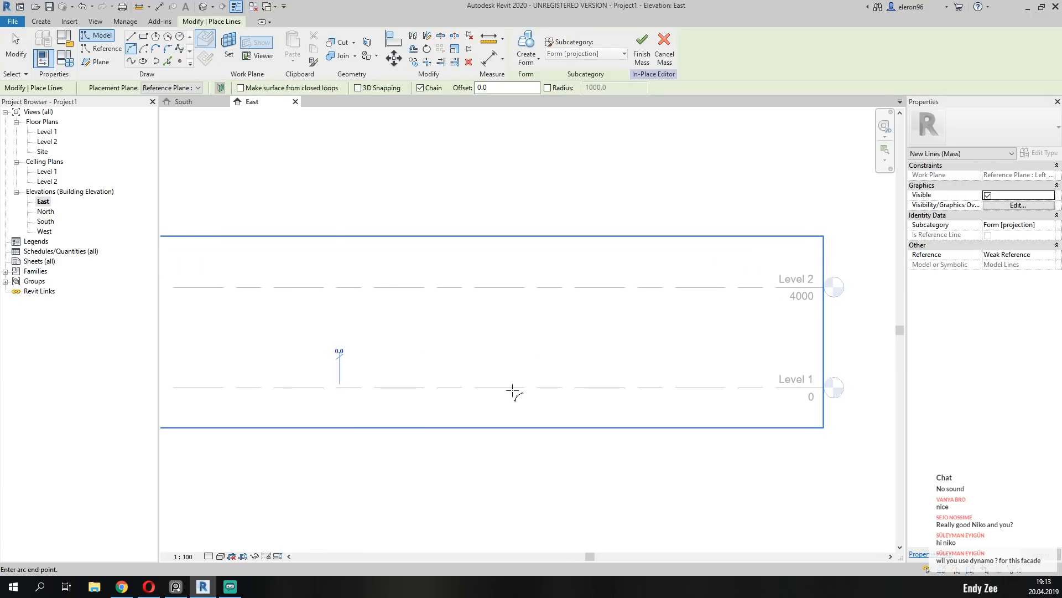
left_click(565, 387)
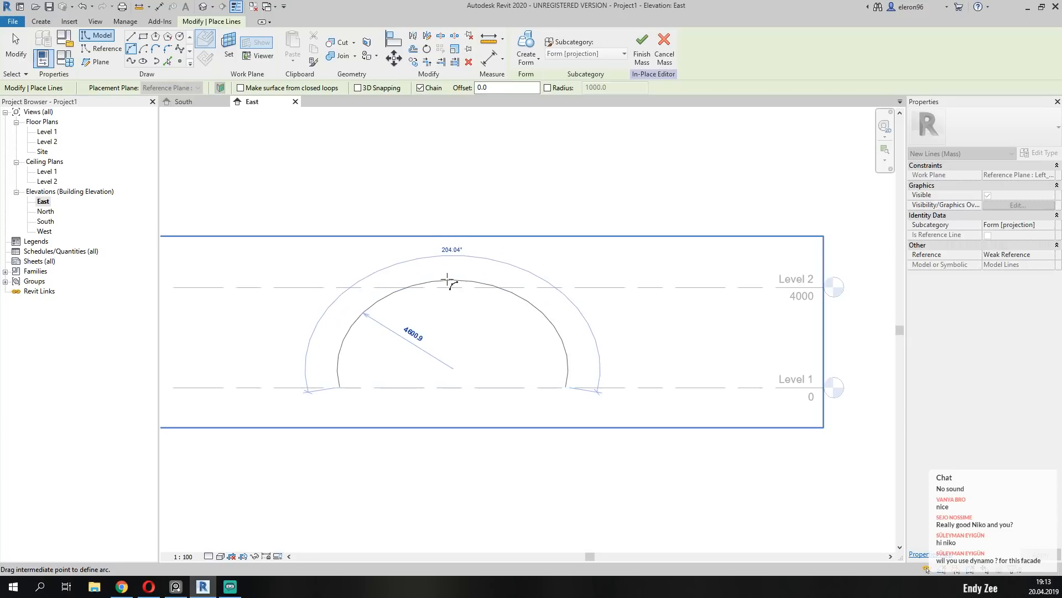
left_click(449, 277)
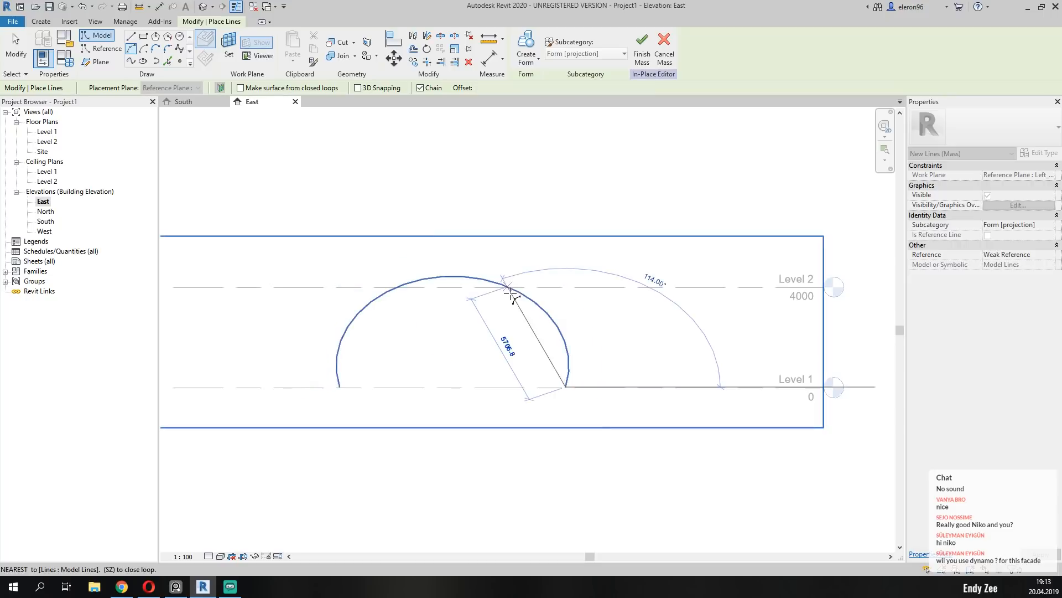
key("Escape")
key("Escape")
scroll(517, 202, "down", 2)
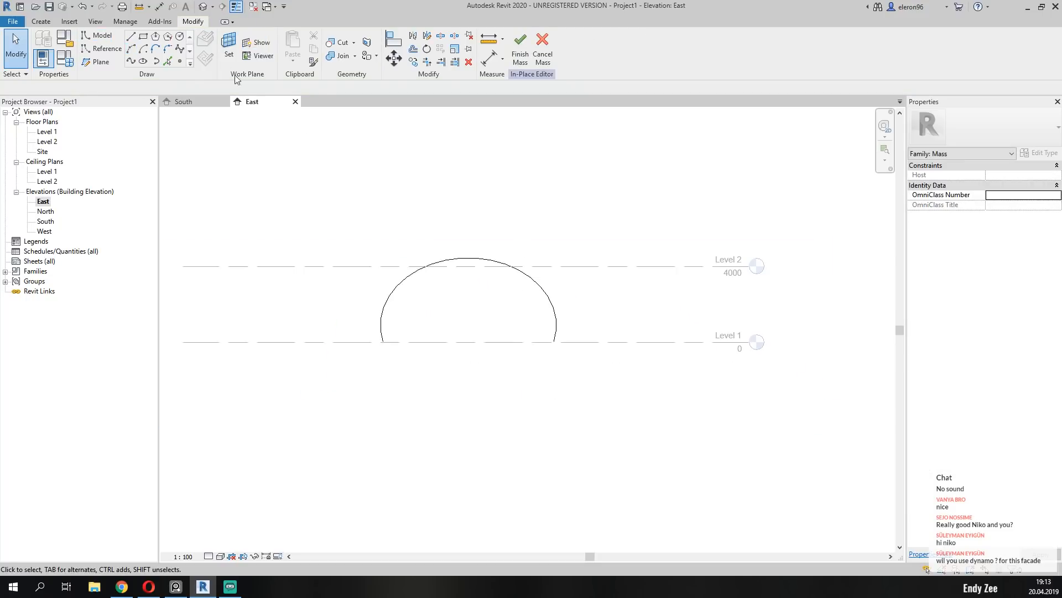
Check the slant of the left entrance arch in the default 3D view and in the South elevation.
left_click(209, 8)
middle_click_drag(565, 343, 473, 343, "shift")
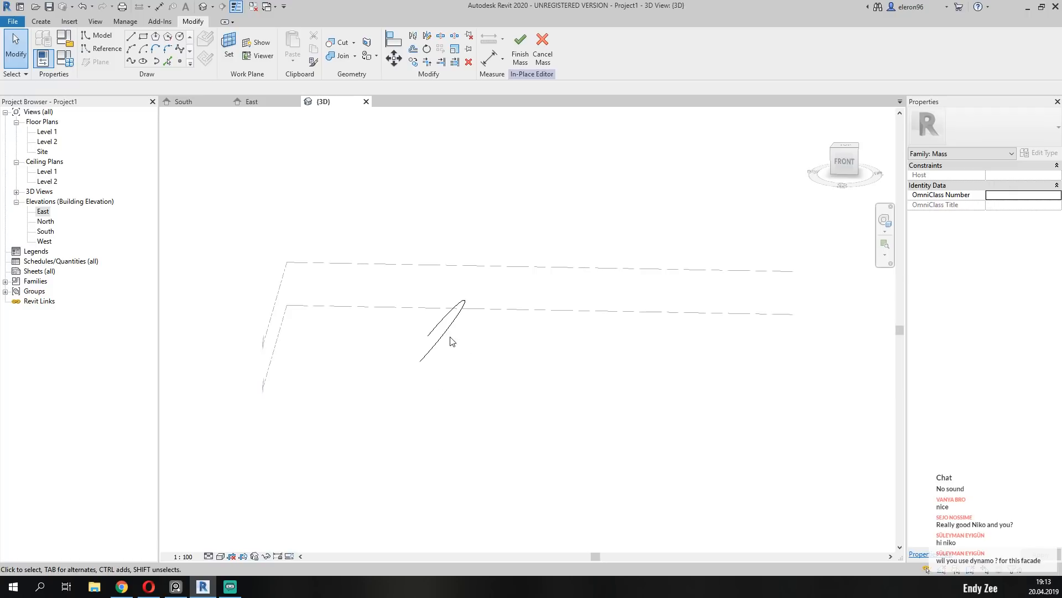
scroll(464, 318, "up", 2)
left_click(202, 104)
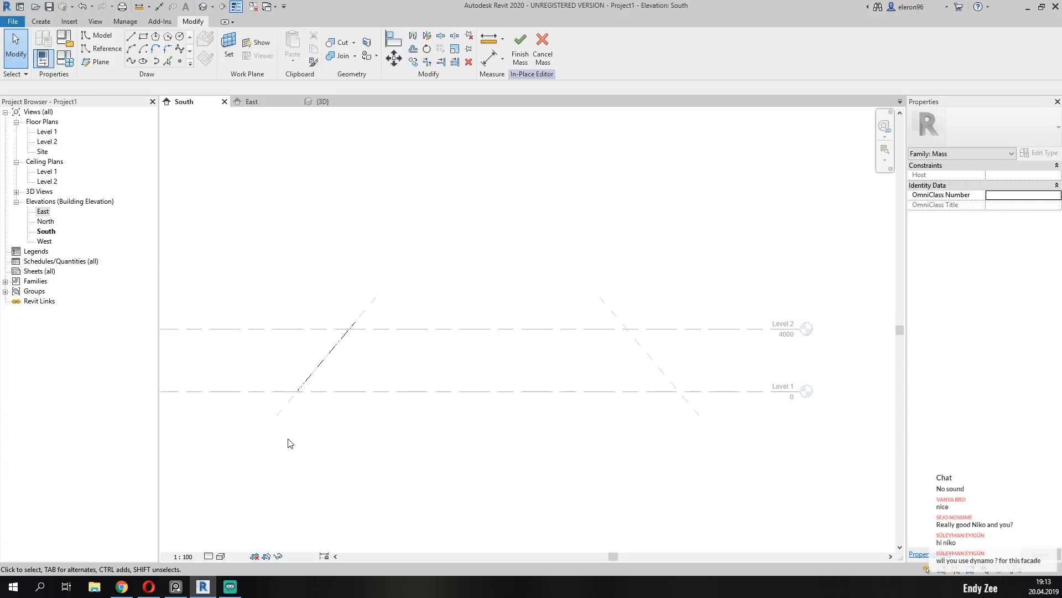
middle_click_drag(388, 389, 334, 379)
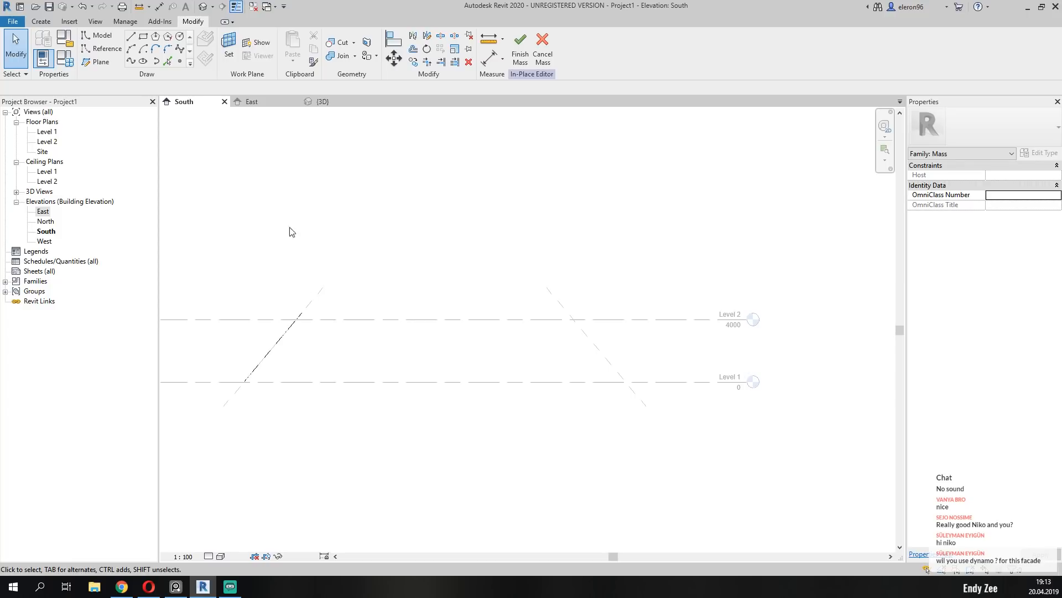
In the East elevation, start another Start-End-Radius Arc and set its work plane to Reference Plane : Right_Entrance.
left_click(252, 104)
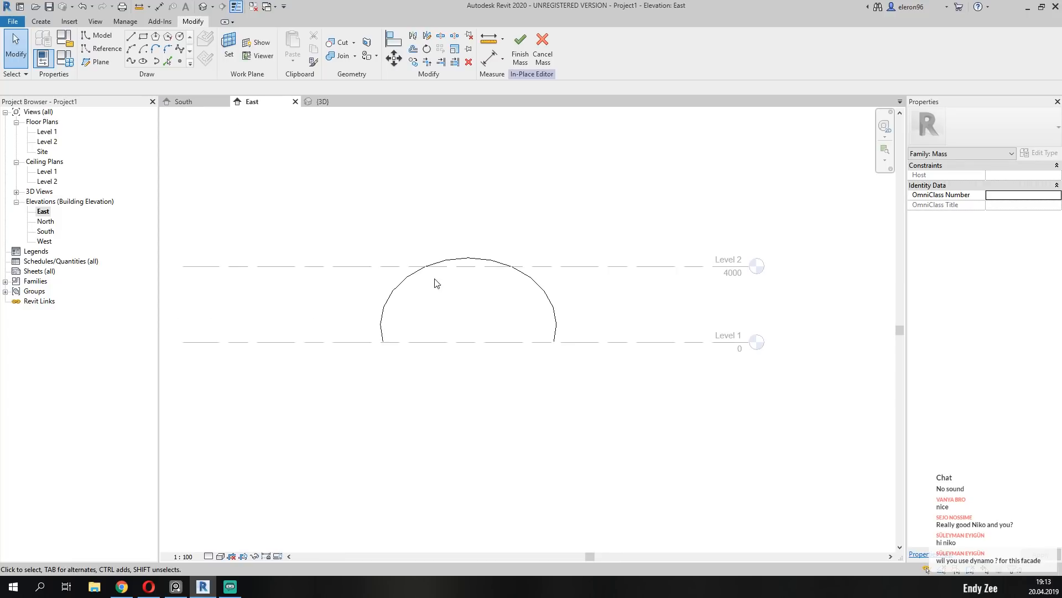
scroll(436, 283, "up", 3)
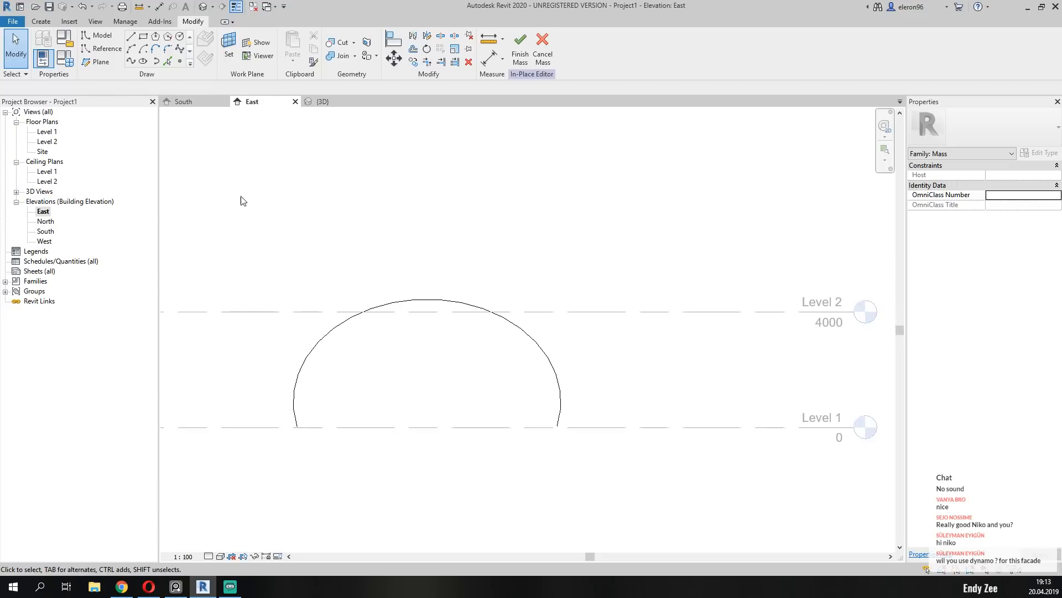
left_click(132, 50)
left_click(220, 89)
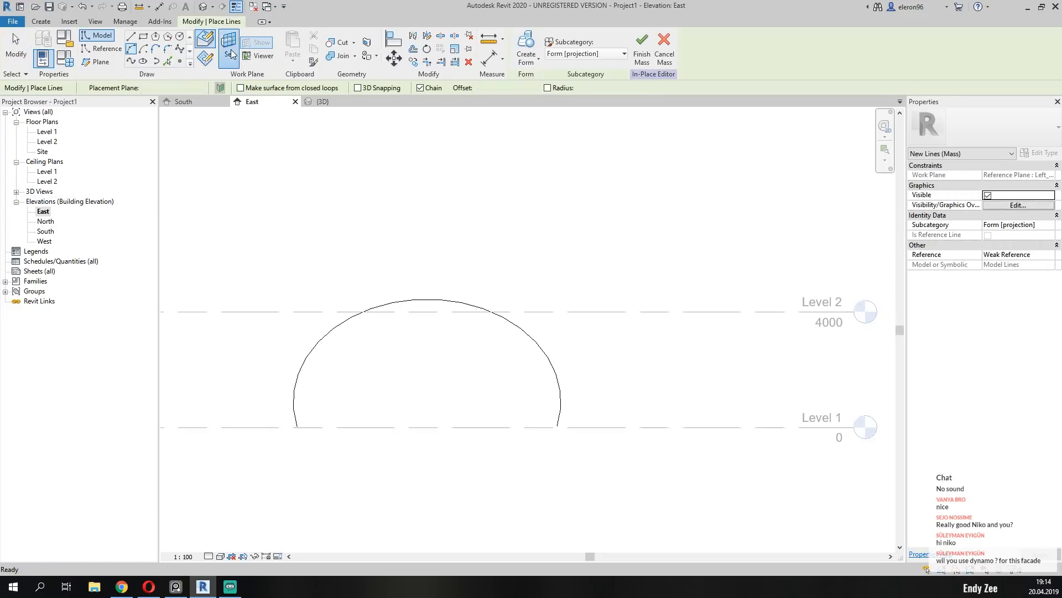
left_click(524, 281)
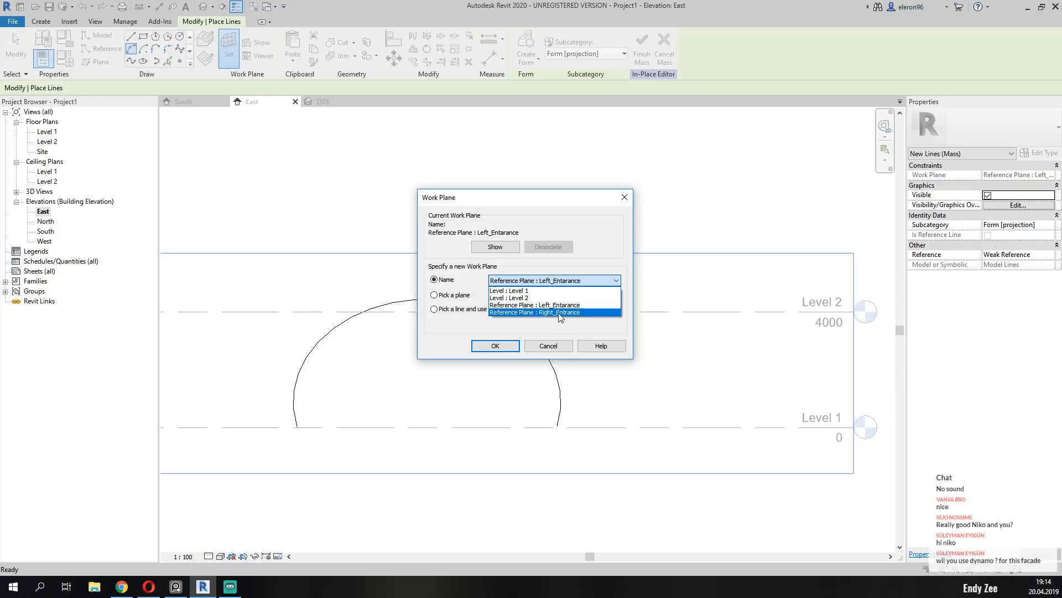
left_click(530, 311)
left_click(491, 347)
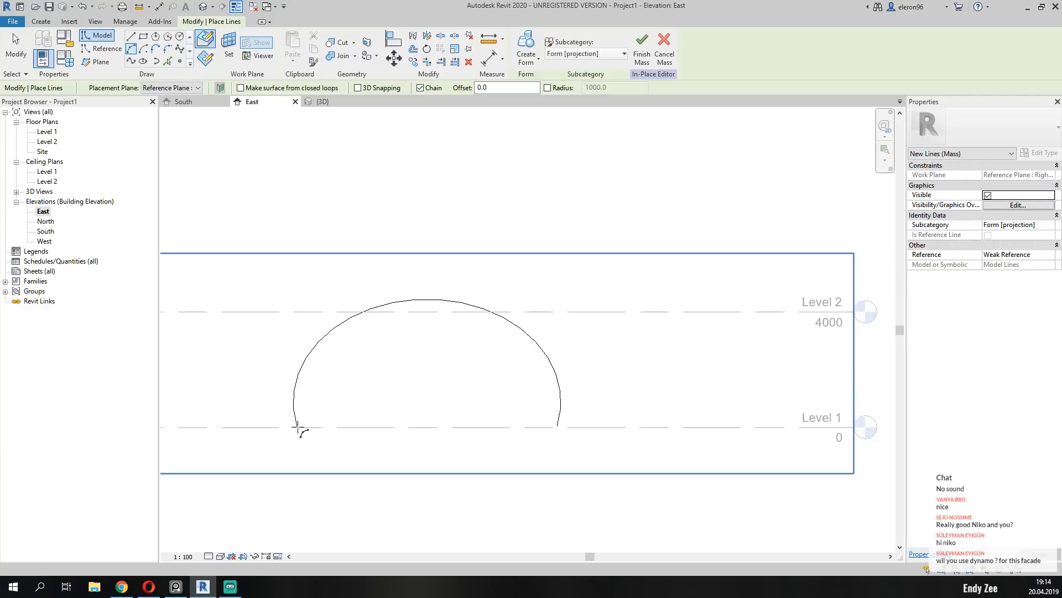
Trace the existing arch with a second arc of about 4634 mm radius, using the same two endpoints and crown.
scroll(306, 425, "up", 3)
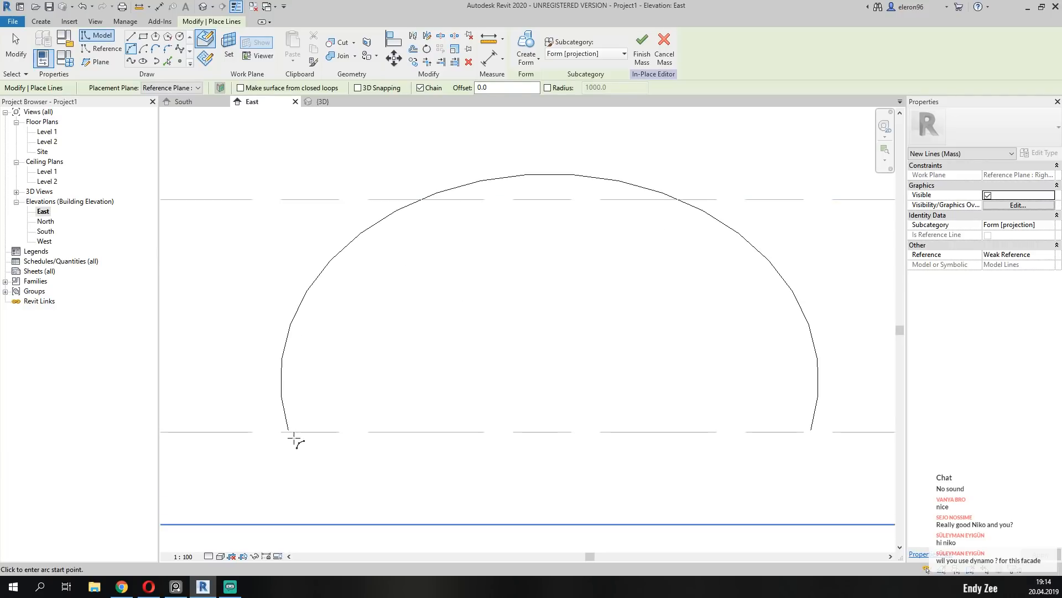
left_click(288, 430)
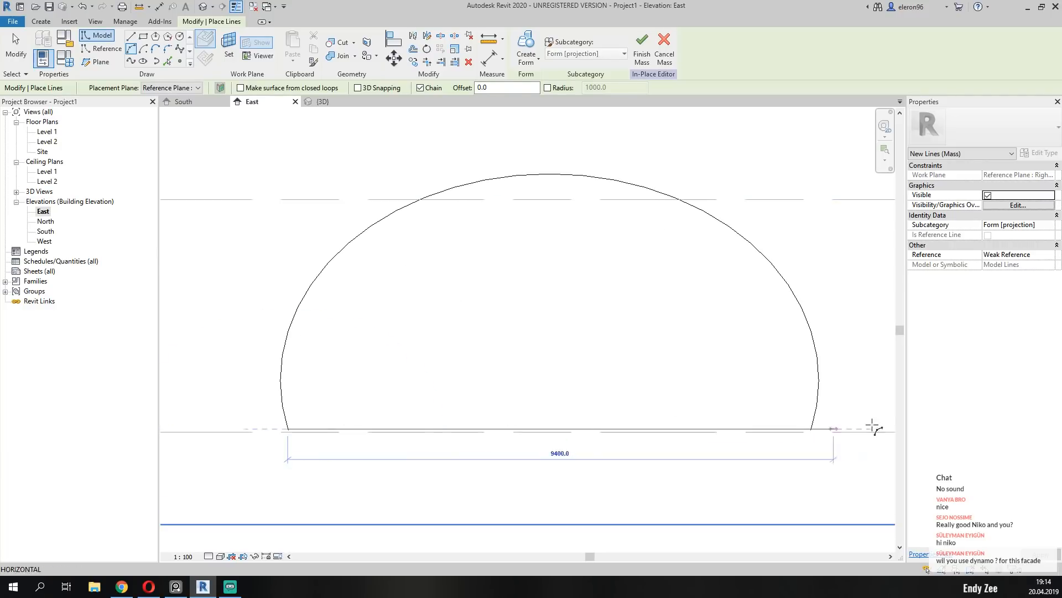
left_click(811, 430)
left_click(536, 177)
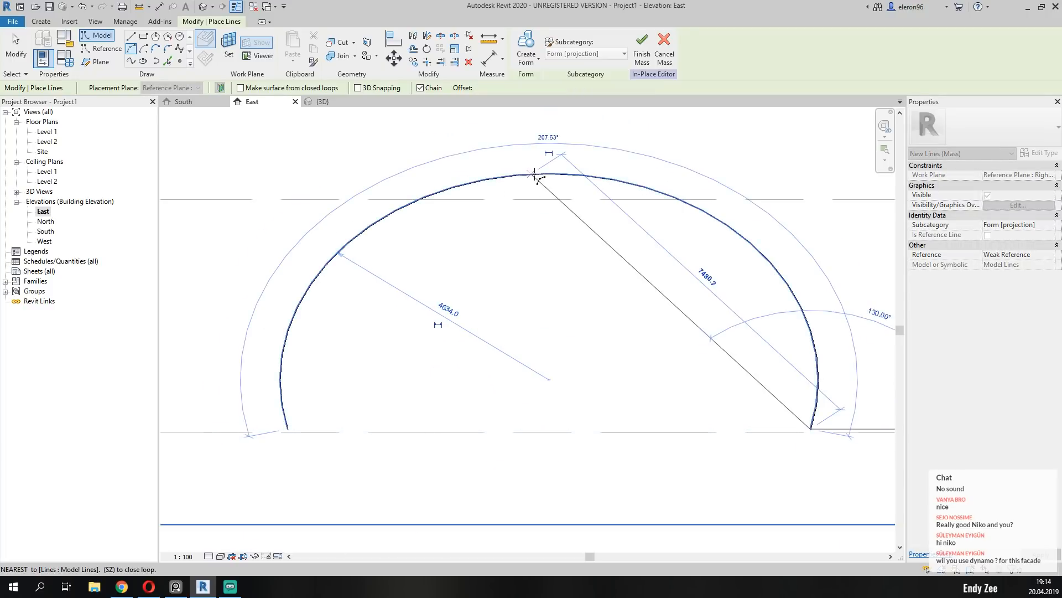
key("Escape")
key("Escape")
scroll(553, 255, "down", 3)
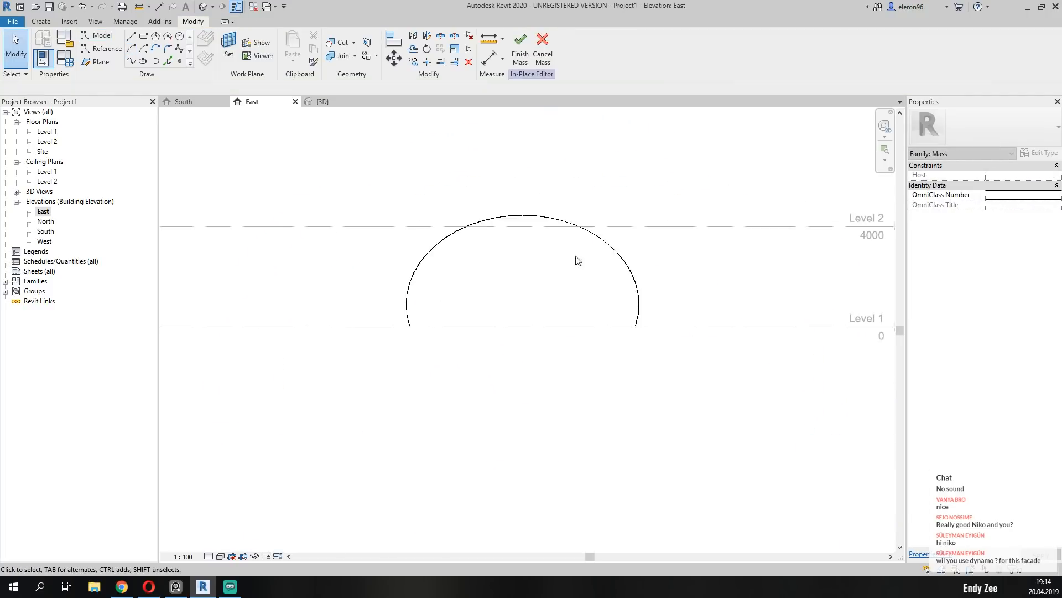
In the 3D view, select both slanted entrance arcs and create a form spanning between them.
left_click(326, 102)
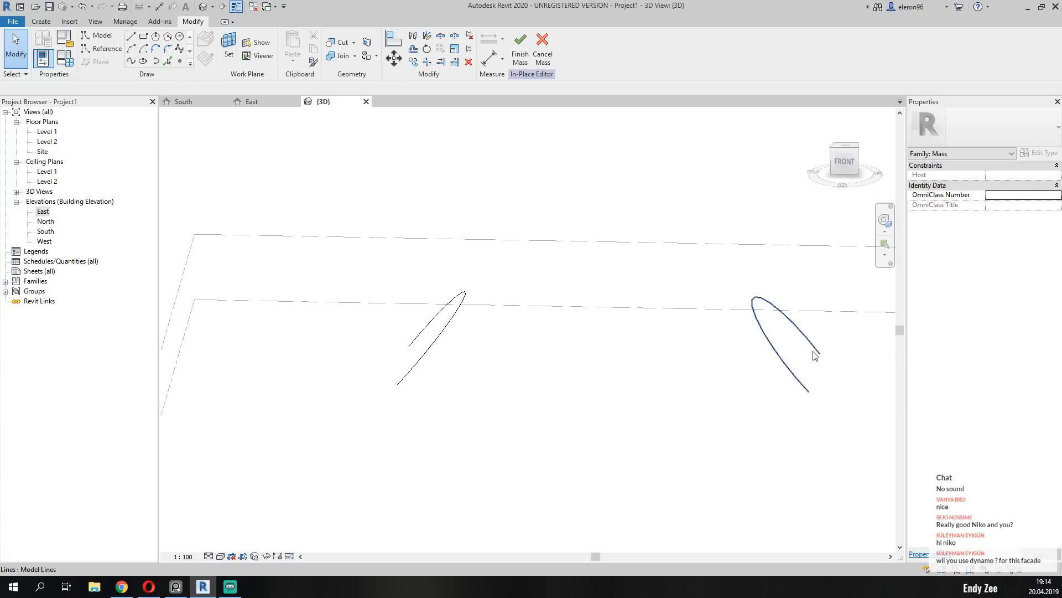
middle_click_drag(808, 357, 705, 364)
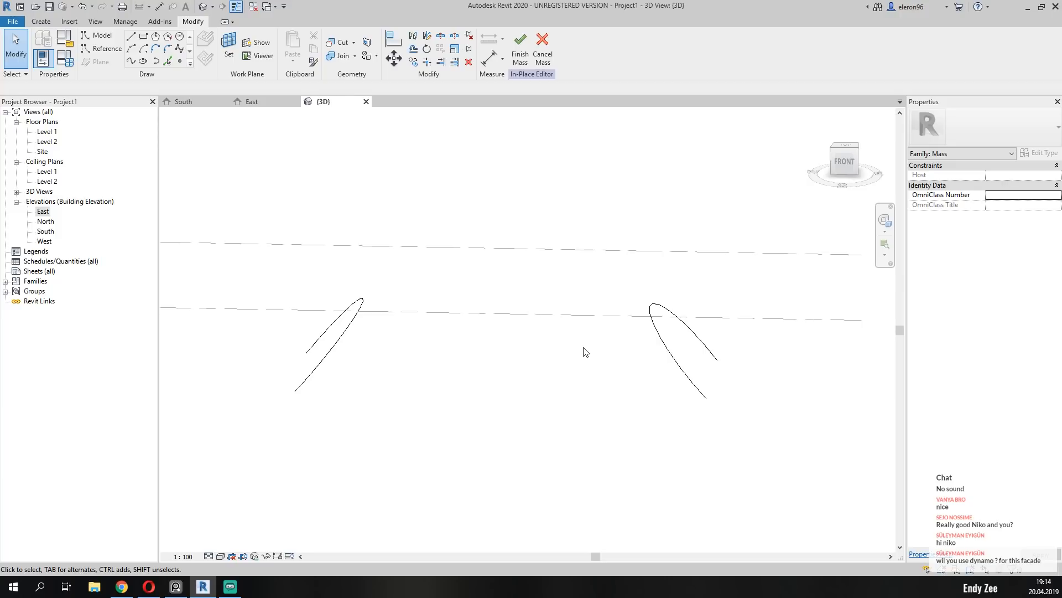
middle_click_drag(586, 352, 390, 361, "shift")
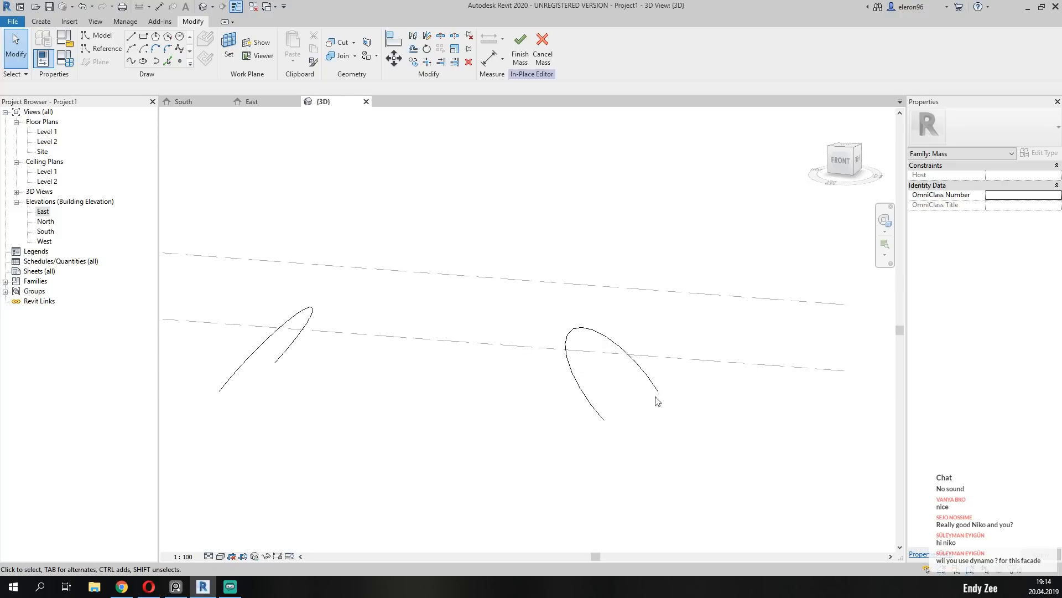
middle_click_drag(490, 422, 562, 442, "shift")
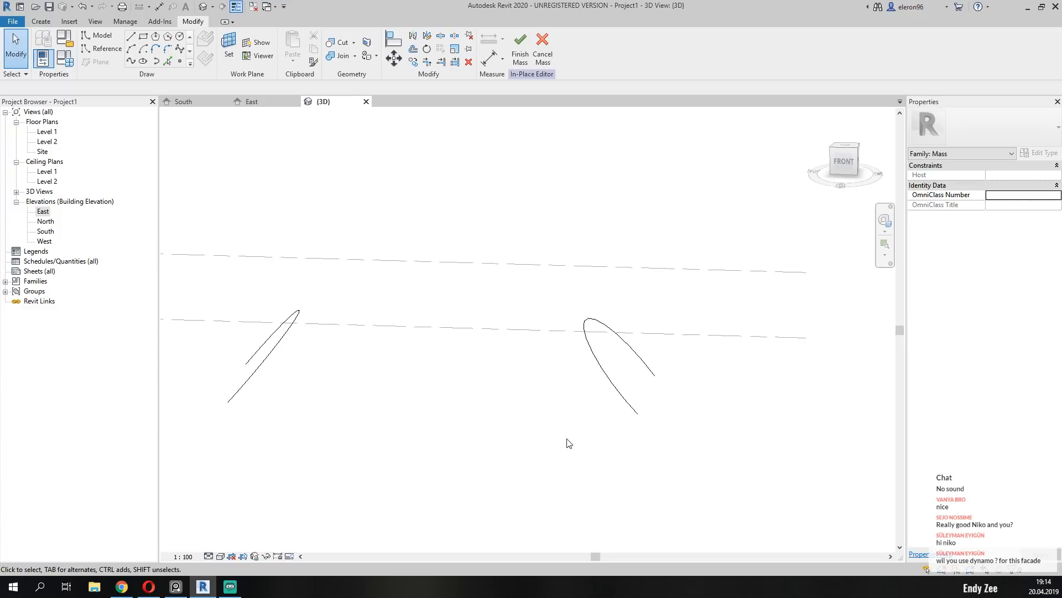
left_click(273, 350)
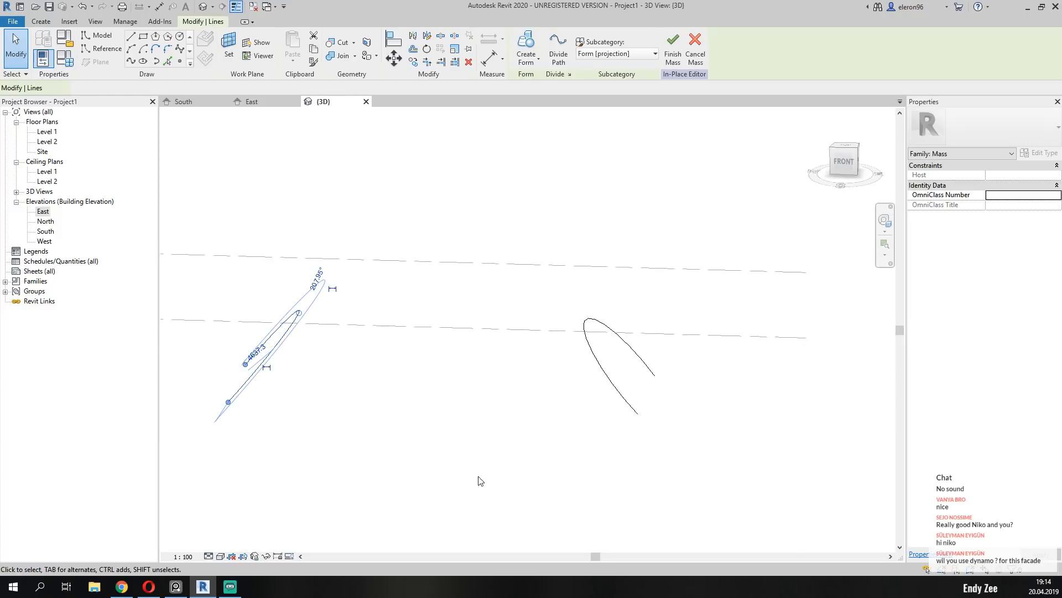
left_click(623, 403, "ctrl")
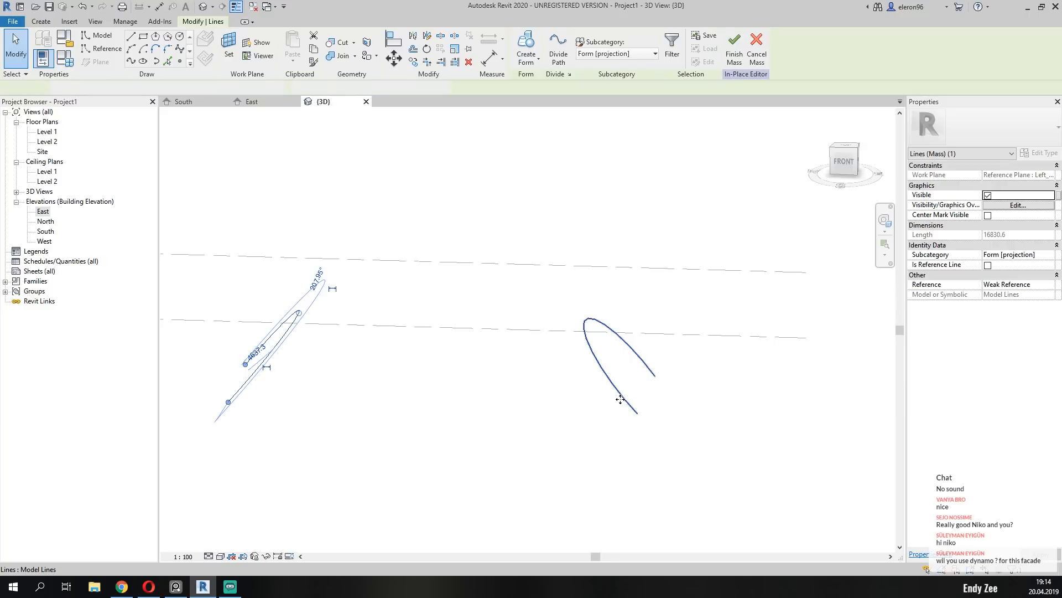
left_click(529, 44)
middle_click_drag(592, 467, 342, 476, "shift")
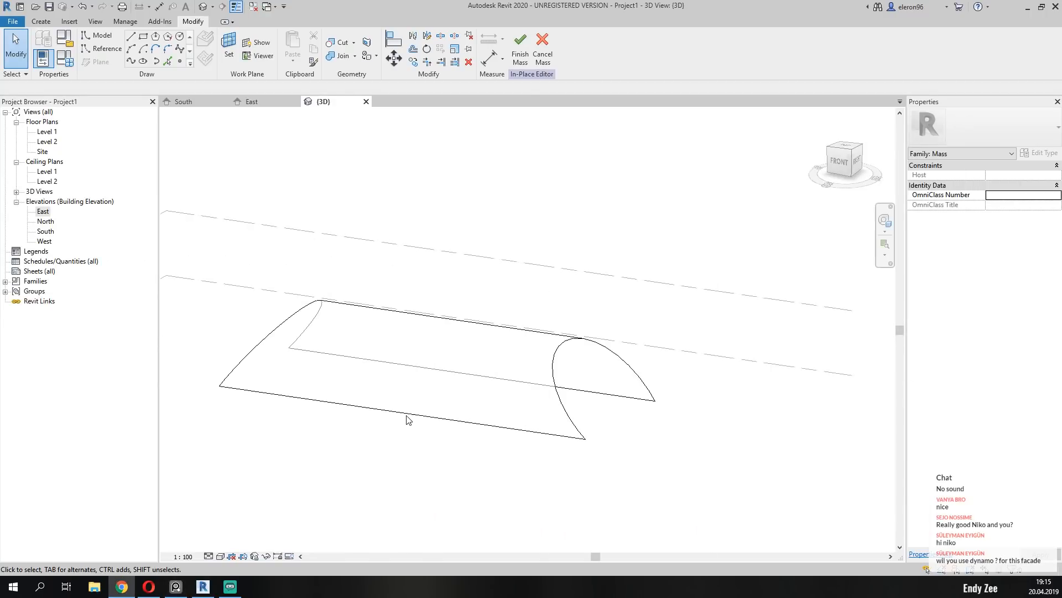
Add a profile to the mass form at the middle of its length, between the two entrance arches.
key("Tab")
key("Tab")
left_click(354, 405)
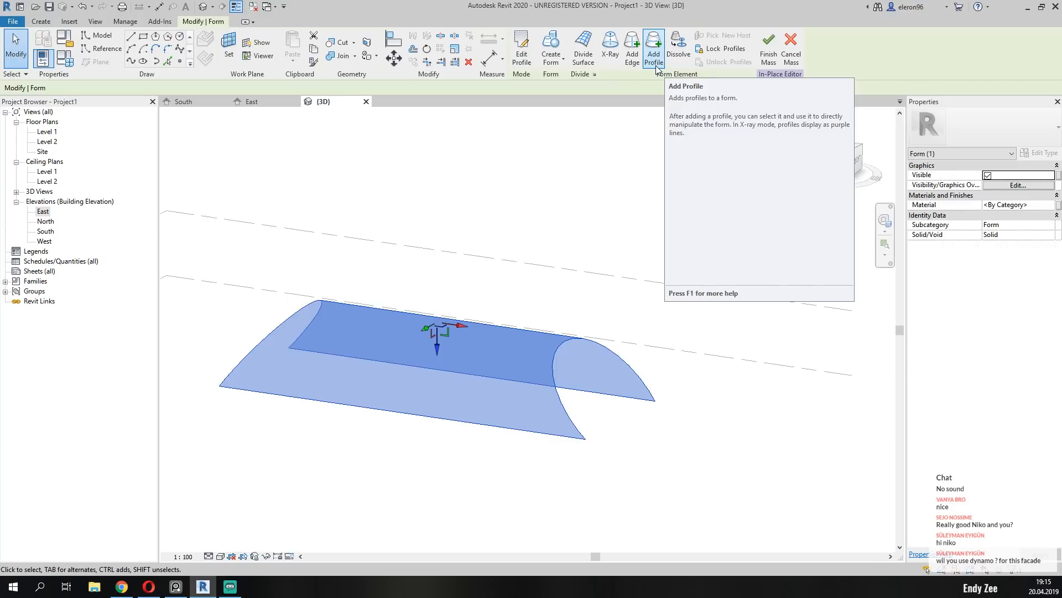
left_click(656, 68)
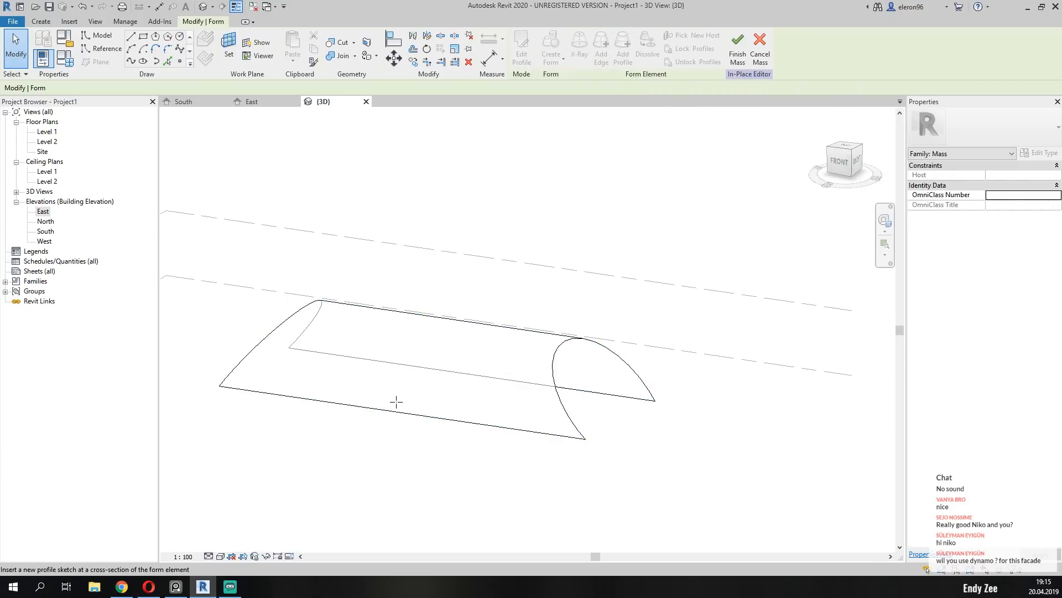
left_click(839, 162)
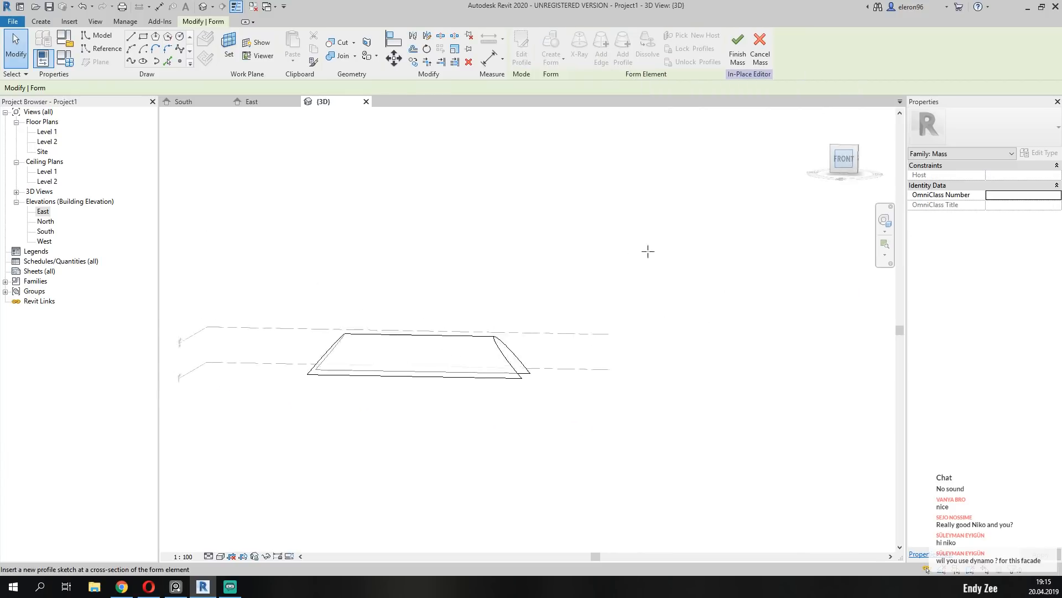
scroll(606, 323, "up", 3)
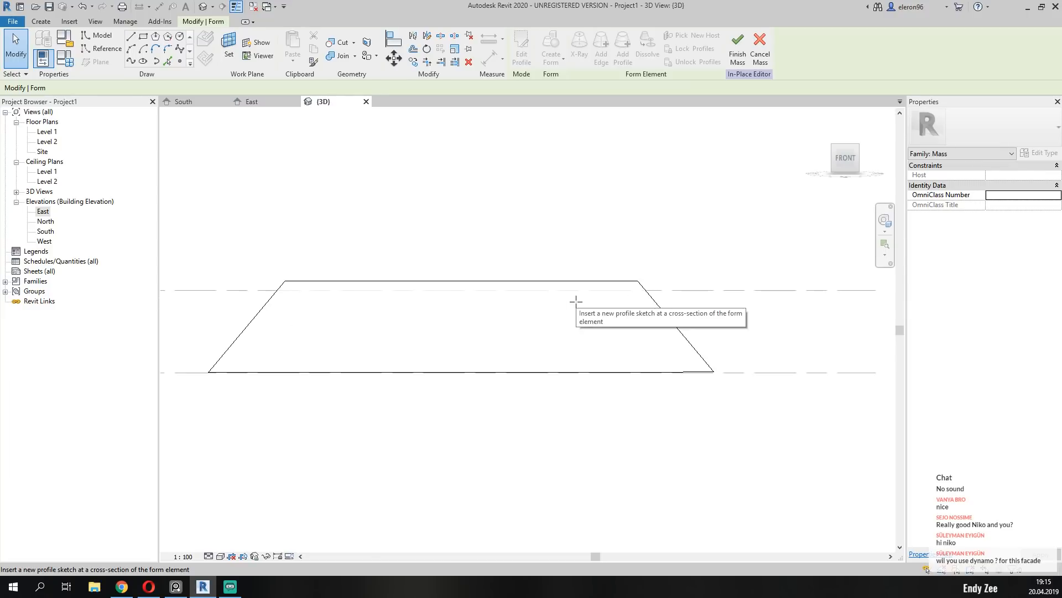
left_click(461, 373)
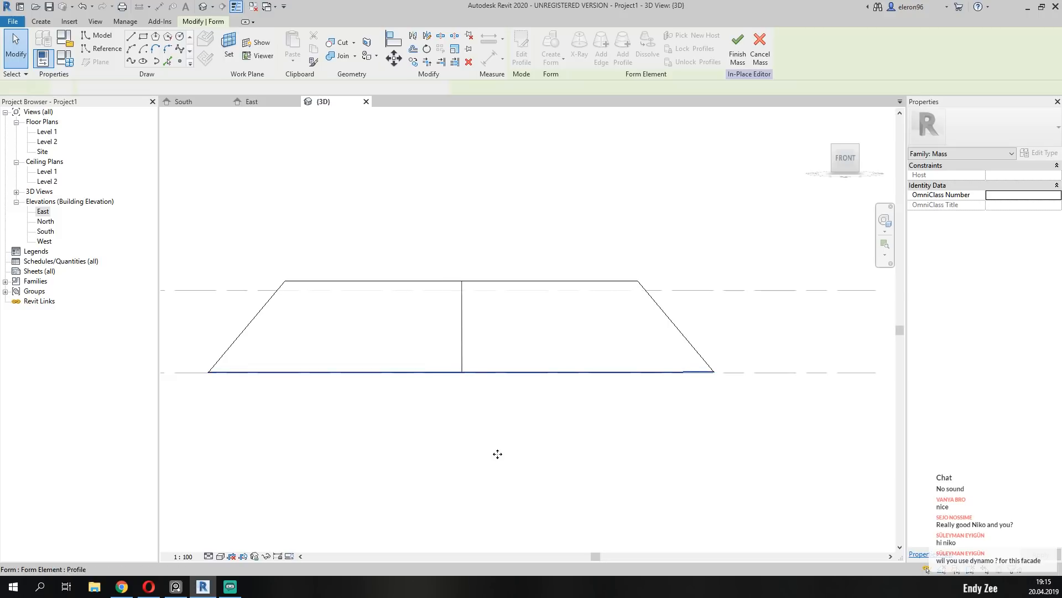
left_click(495, 437)
scroll(525, 356, "down", 3)
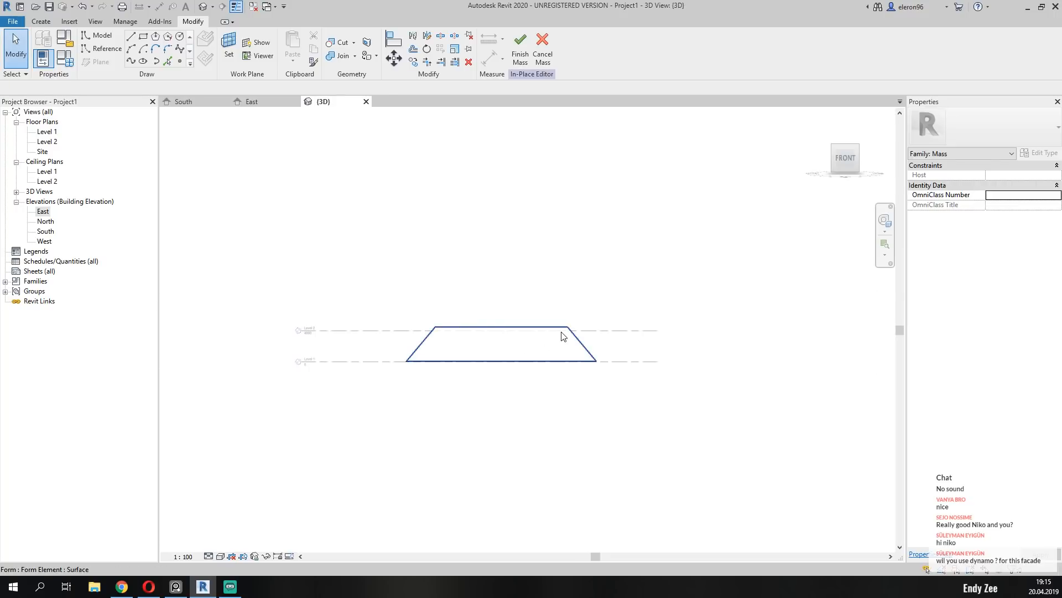
Open the form's middle arch profile for editing and face the sketch from the right side.
middle_click_drag(562, 331, 420, 386, "shift")
scroll(447, 300, "up", 4)
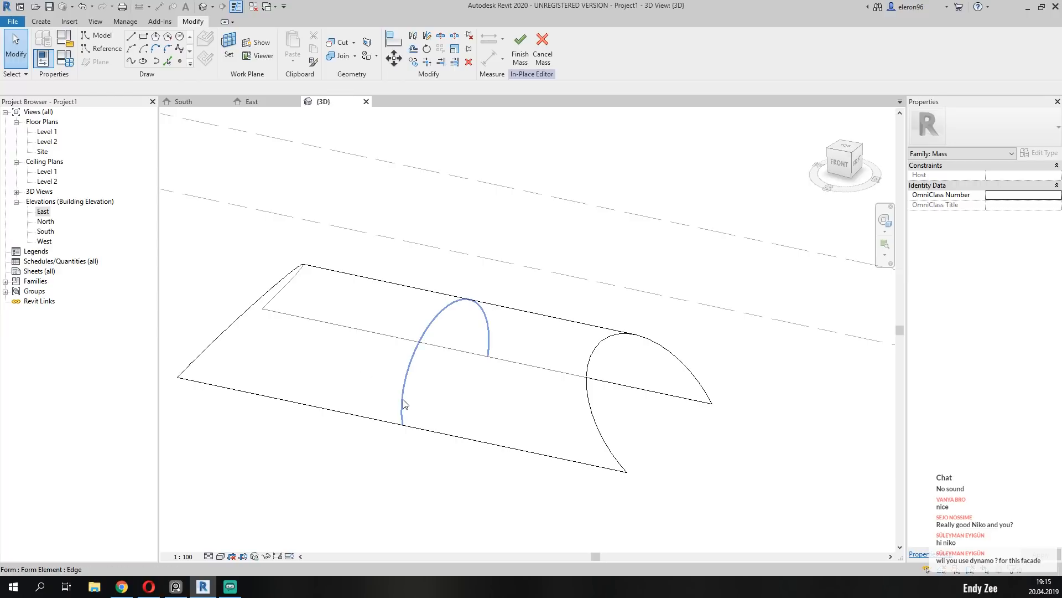
key("Tab")
key("Tab")
key("Tab")
key("Tab")
key("Tab")
key("Tab")
key("Tab")
key("Tab")
left_click(404, 403)
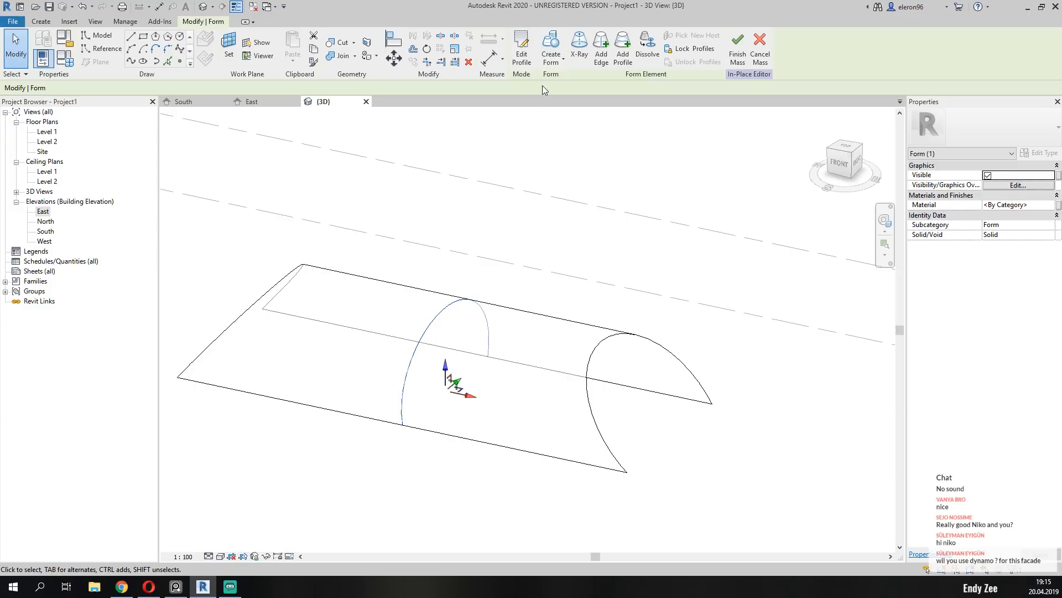
left_click(522, 64)
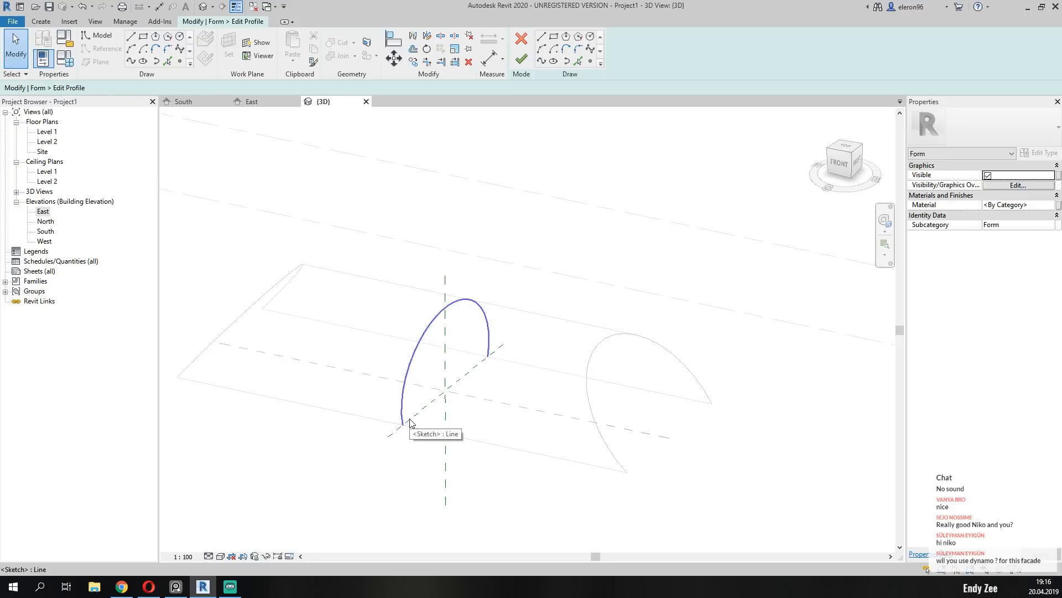
middle_click_drag(445, 406, 365, 408, "shift")
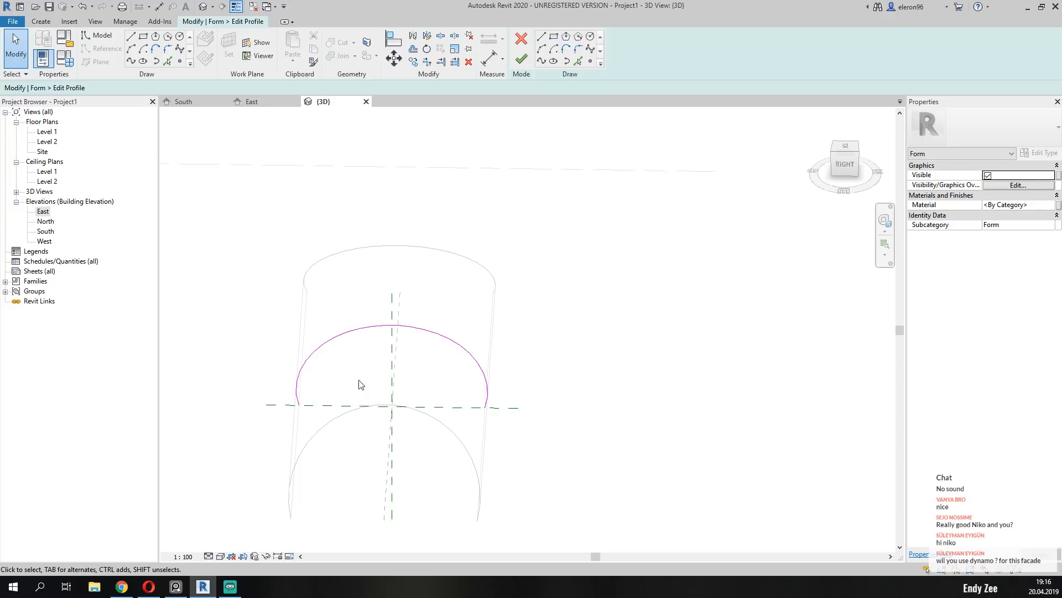
left_click(845, 163)
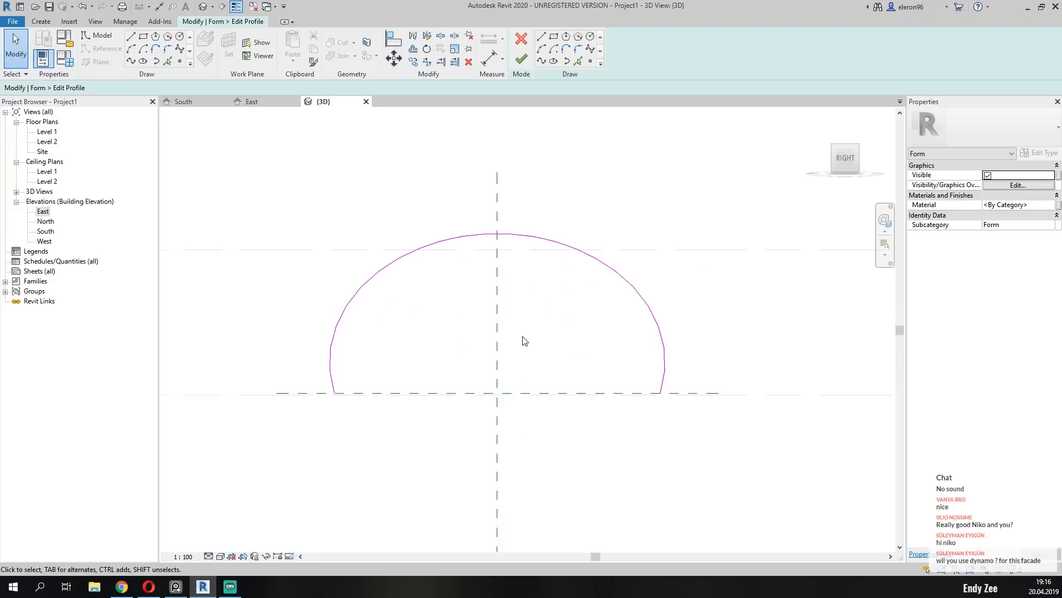
middle_click_drag(524, 340, 479, 357)
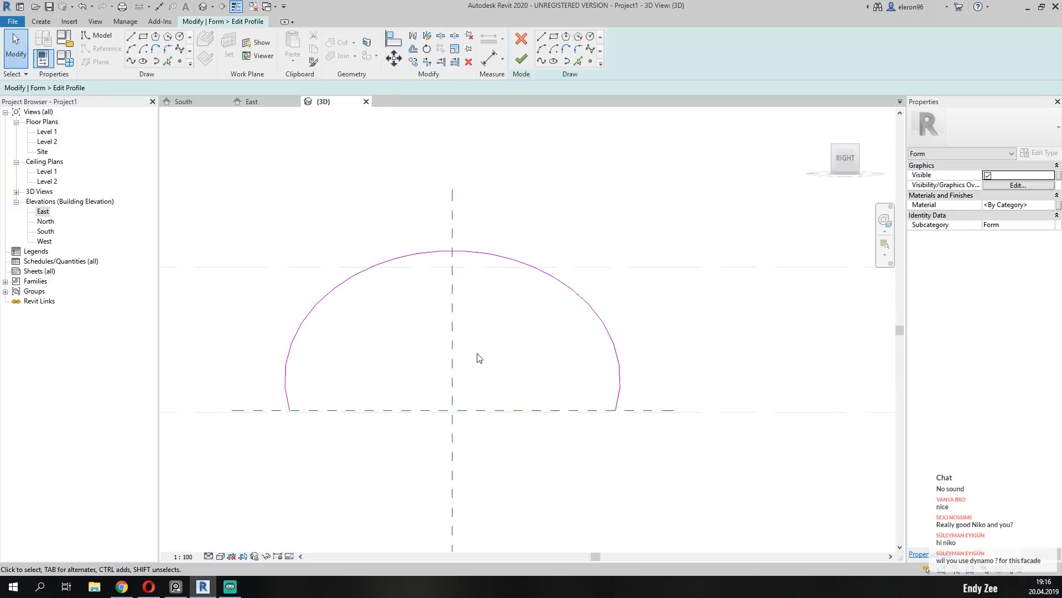
left_click(541, 61)
left_click(290, 410)
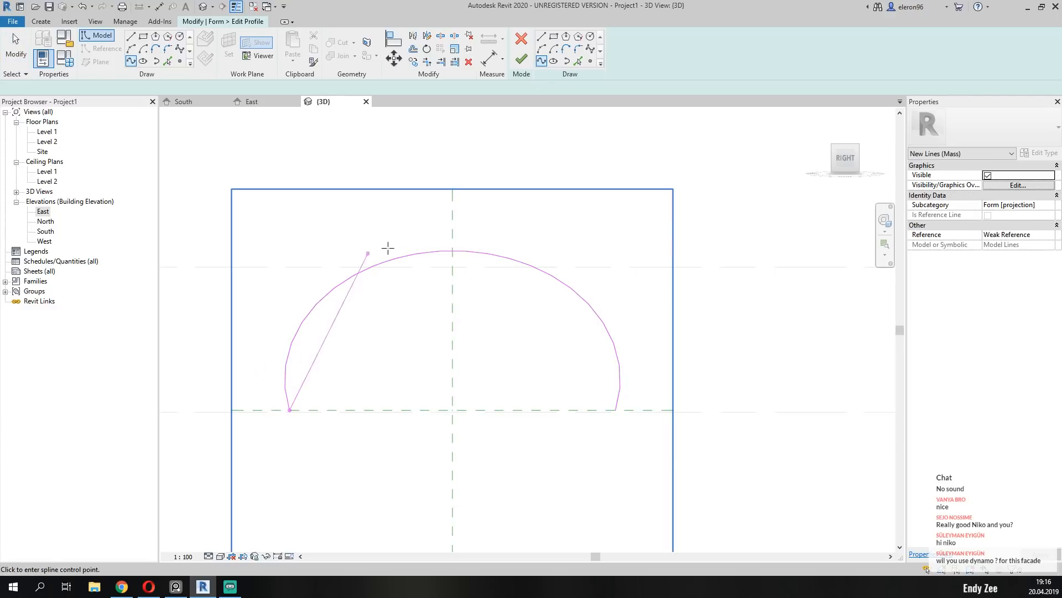
double_click(452, 191)
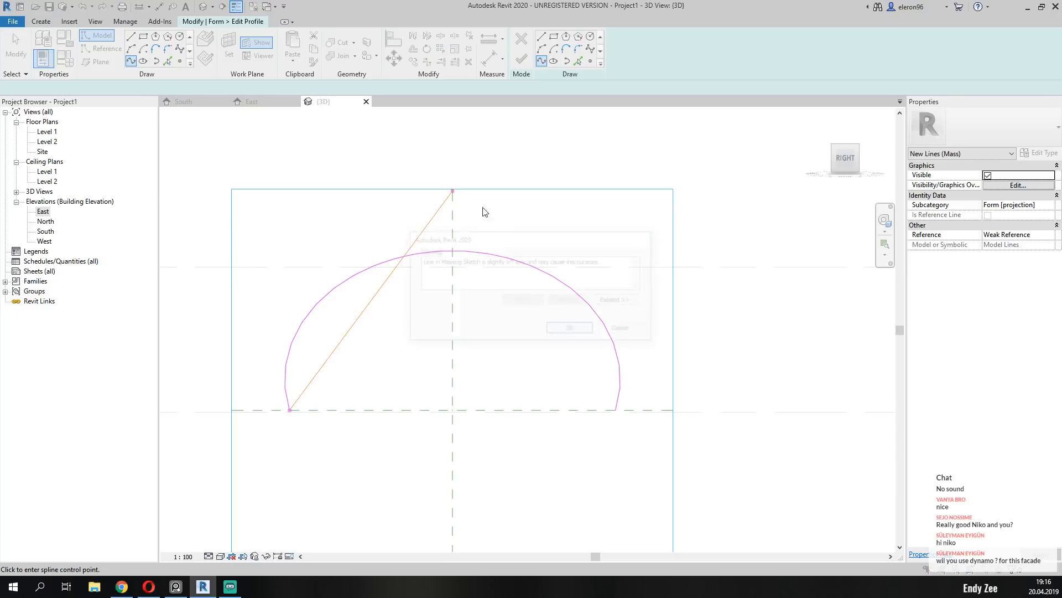
left_click(620, 327)
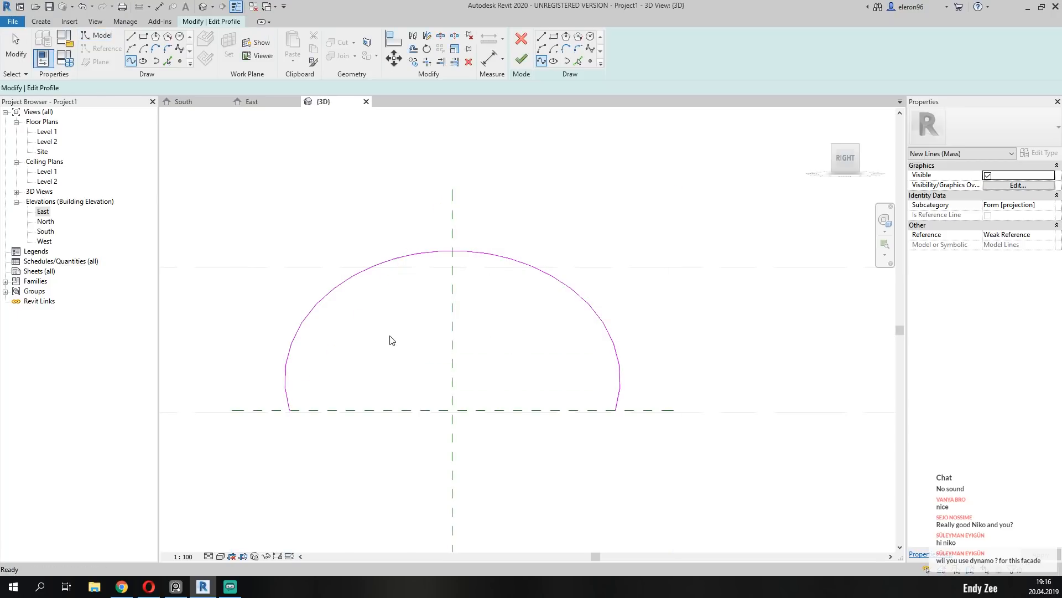
key("Escape")
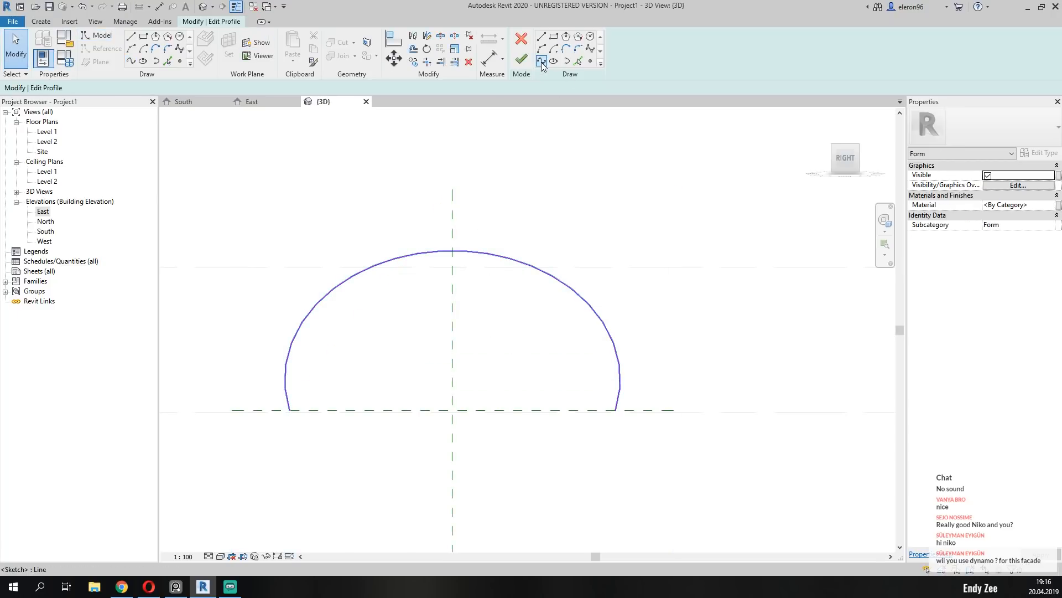
Draw a control-point spline between the profile arc's two endpoints, with one control point above the crown on the vertical centerline.
left_click(590, 48)
left_click(290, 410)
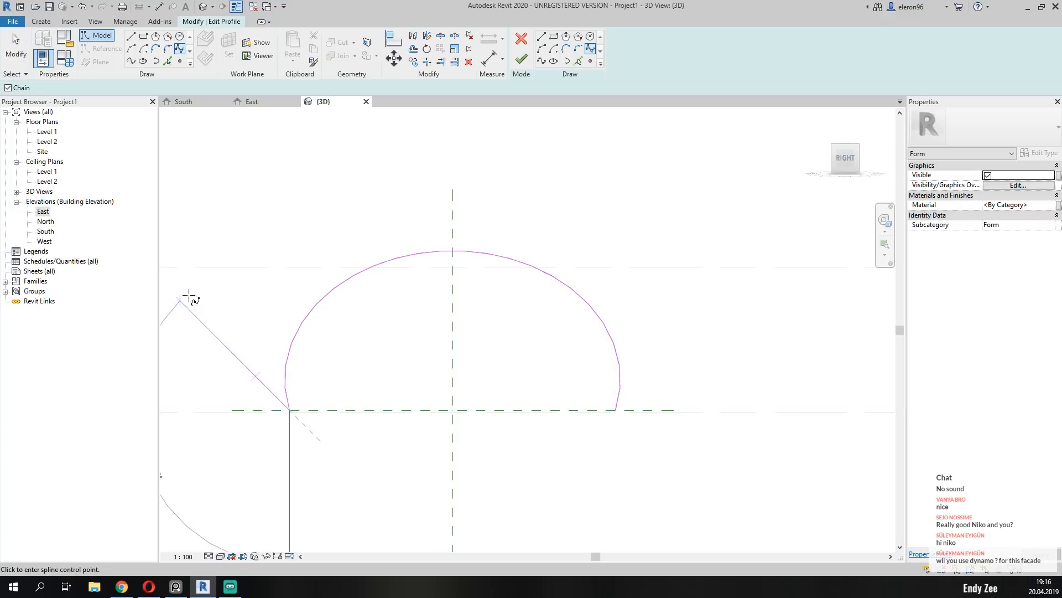
left_click(452, 211)
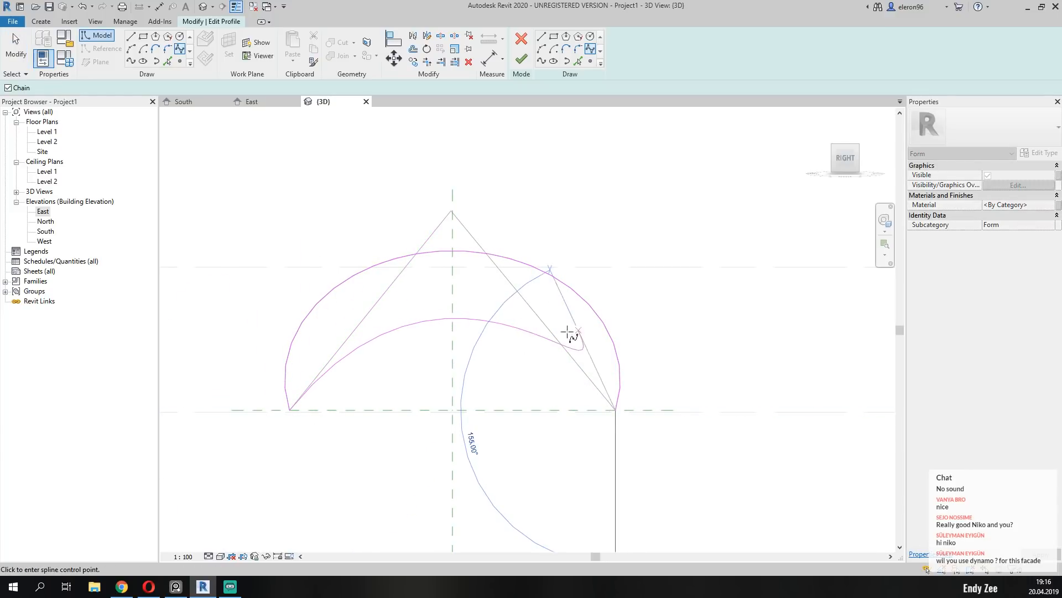
key("Escape")
key("Escape")
Raise the spline's apex control point until the curve rises above the existing arc, making the spline about 14763 mm long.
left_click(418, 316)
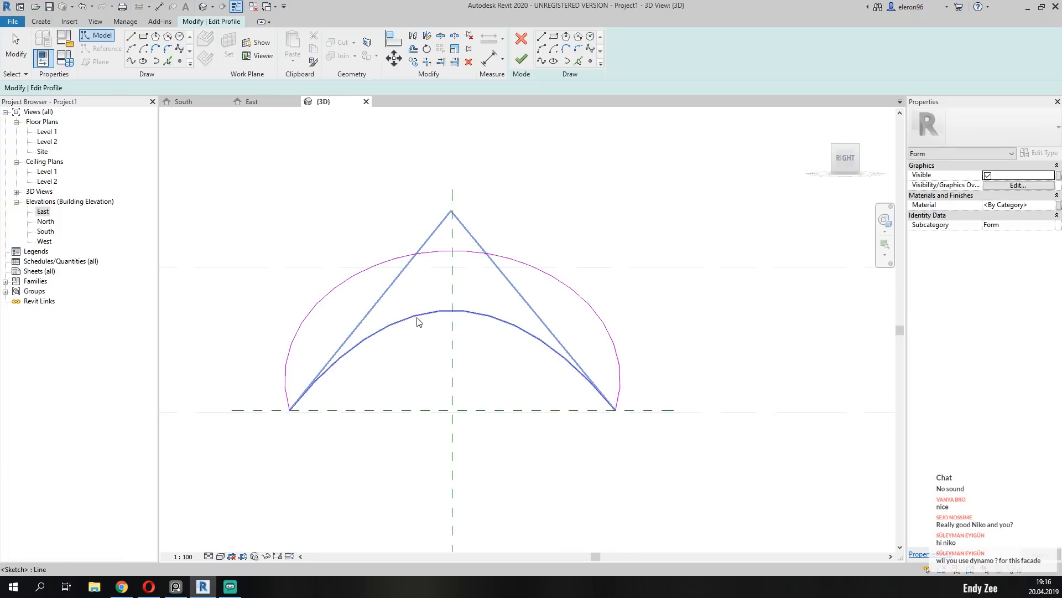
scroll(495, 352, "down", 3)
middle_click_drag(546, 256, 542, 347)
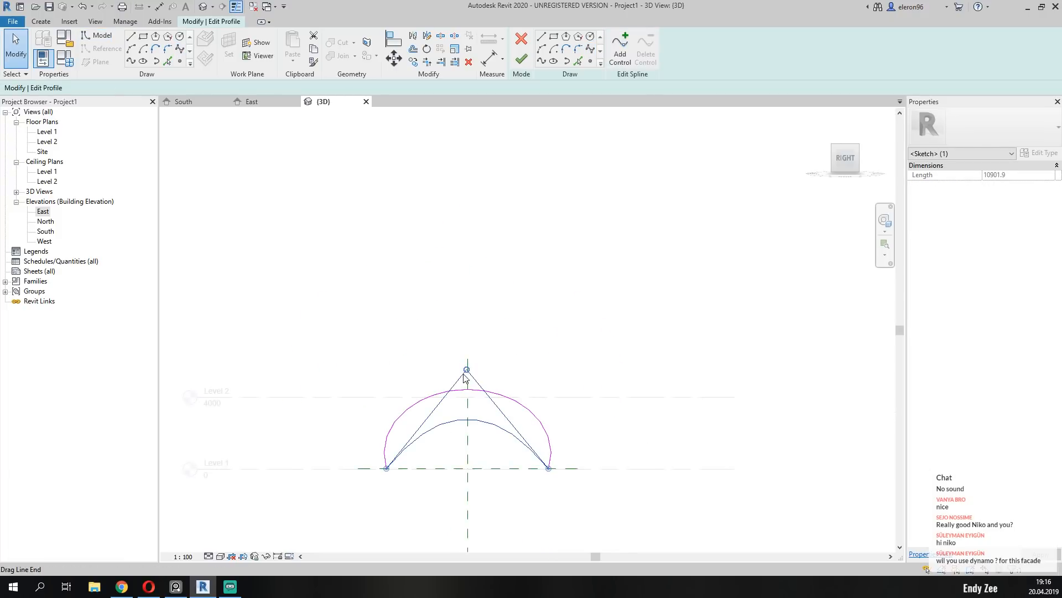
mouse_move(467, 369)
left_mouse_down()
mouse_move(479, 209)
mouse_move(473, 284)
mouse_move(466, 273)
left_mouse_up()
scroll(493, 343, "down", 2)
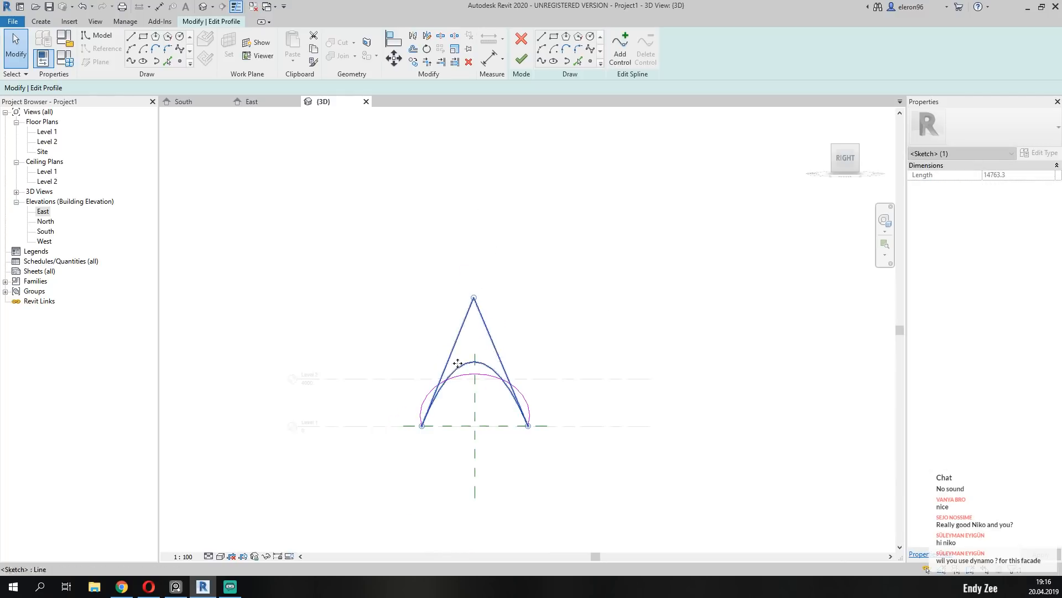
mouse_move(457, 364)
middle_mouse_down("shift")
mouse_move(512, 410)
mouse_move(640, 430)
mouse_move(441, 417)
mouse_move(522, 417)
middle_mouse_up("shift")
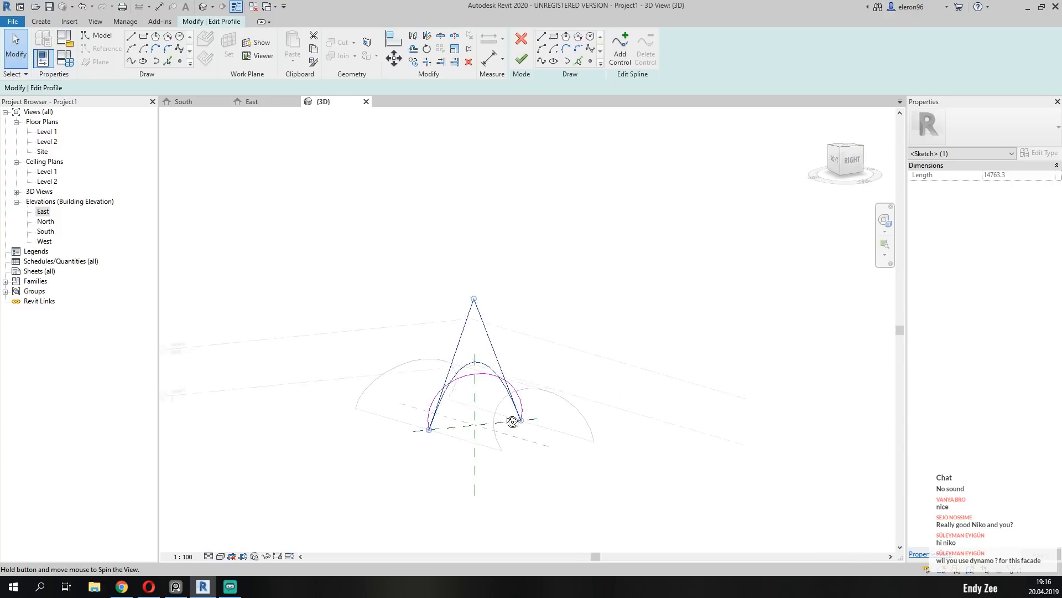
scroll(474, 373, "up", 3)
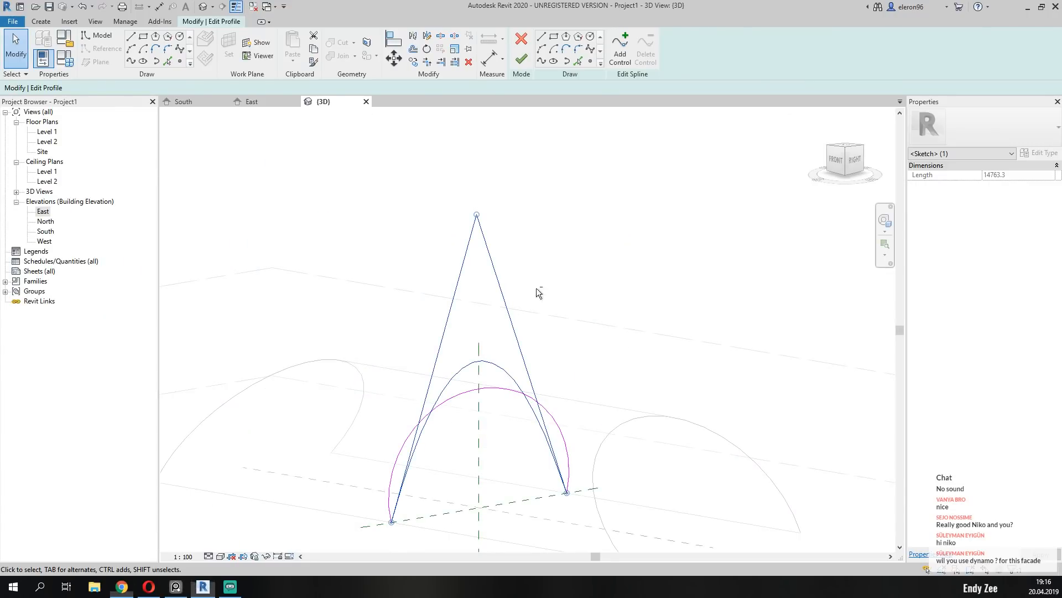
From the right side, raise the spline's apex control point further, to a spline length of about 17646 mm.
left_click(859, 166)
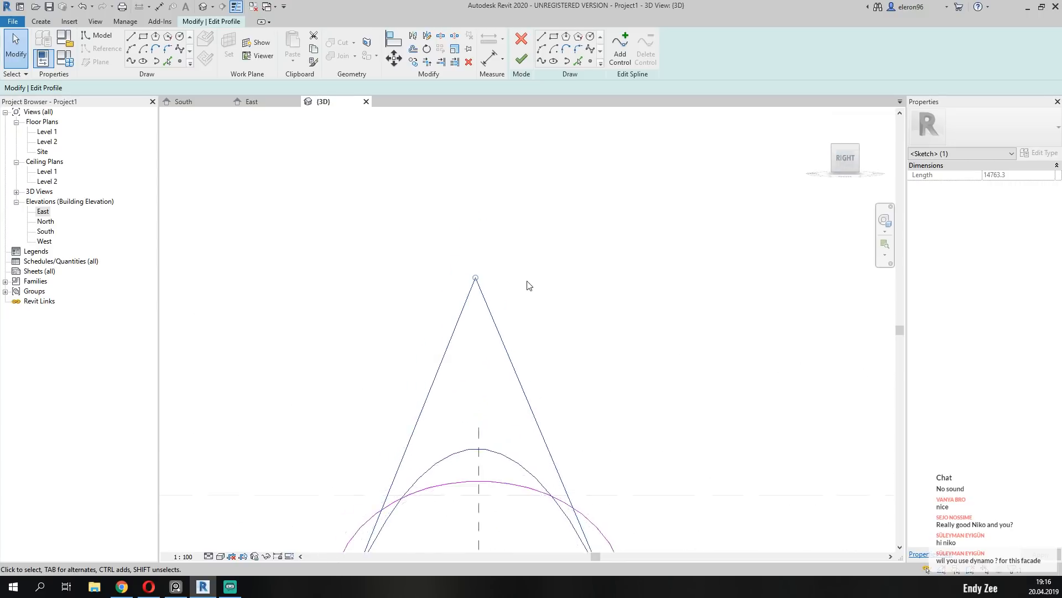
middle_click_drag(628, 304, 588, 327)
scroll(467, 317, "up", 4)
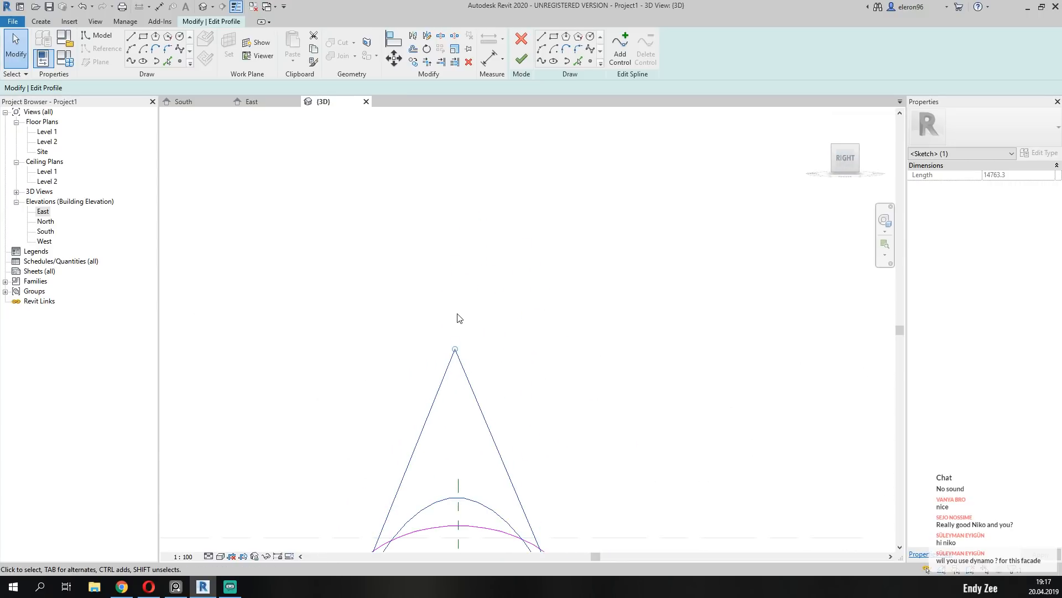
middle_click_drag(483, 360, 529, 348)
mouse_move(501, 339)
left_mouse_down()
mouse_move(497, 233)
mouse_move(500, 242)
left_mouse_up()
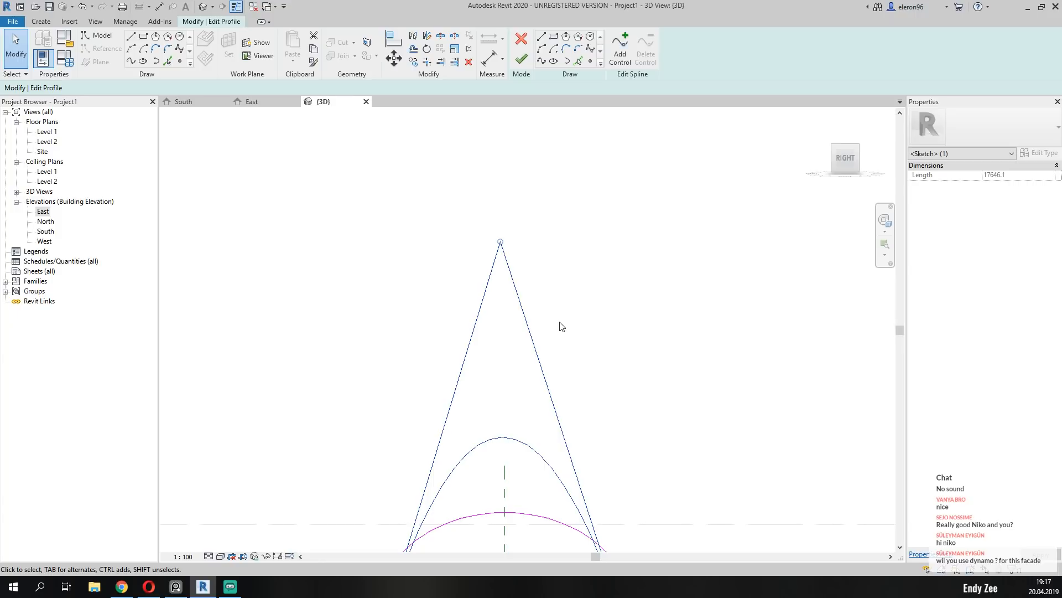
scroll(622, 402, "down", 4)
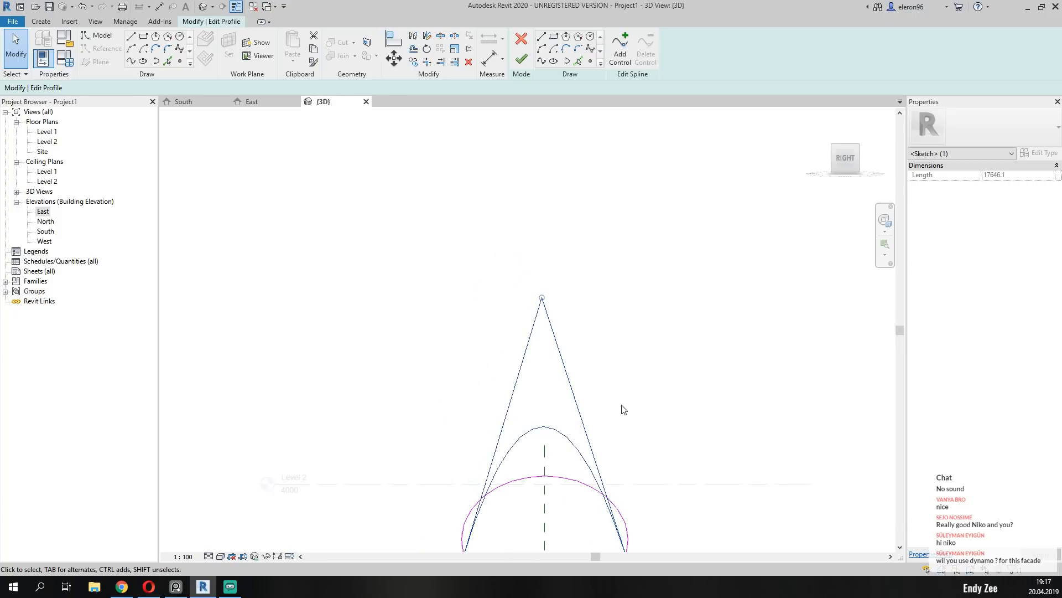
middle_click_drag(665, 415, 626, 387)
key("Escape")
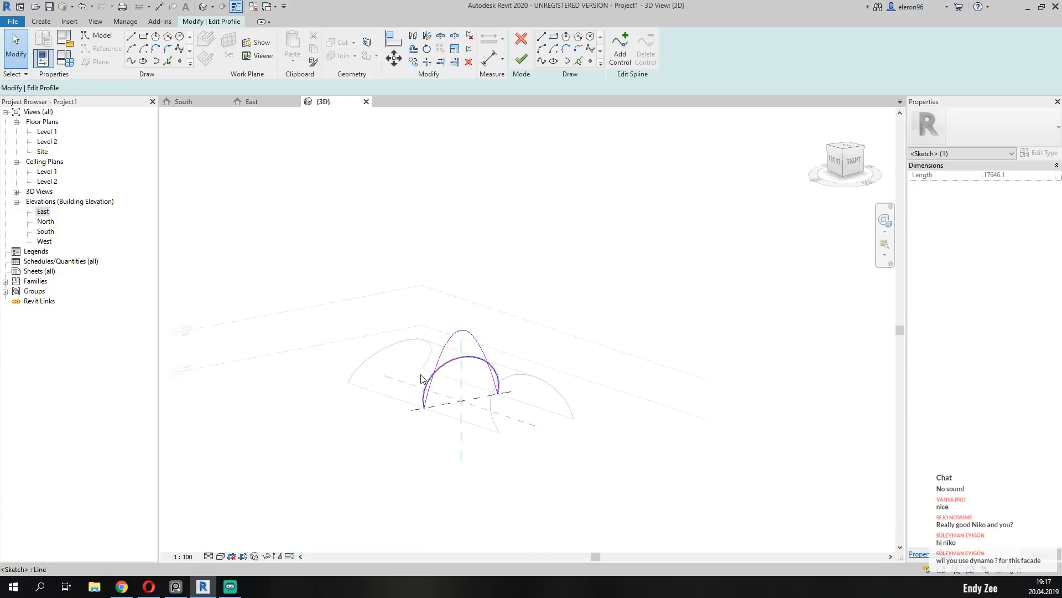
Delete the original arc from the middle profile sketch and finish editing the profile.
scroll(421, 376, "up", 3)
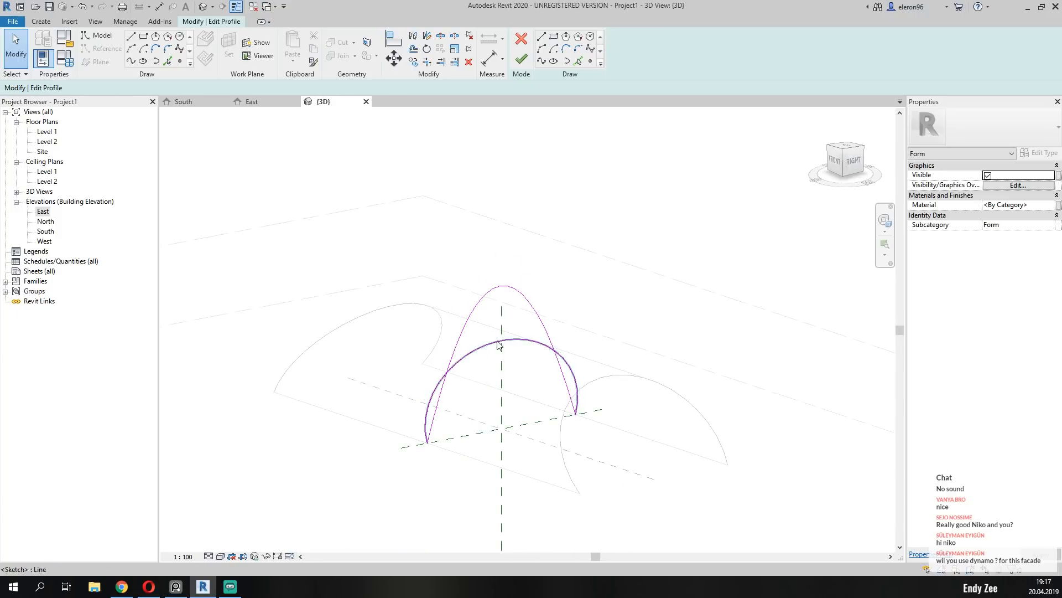
left_click(474, 360)
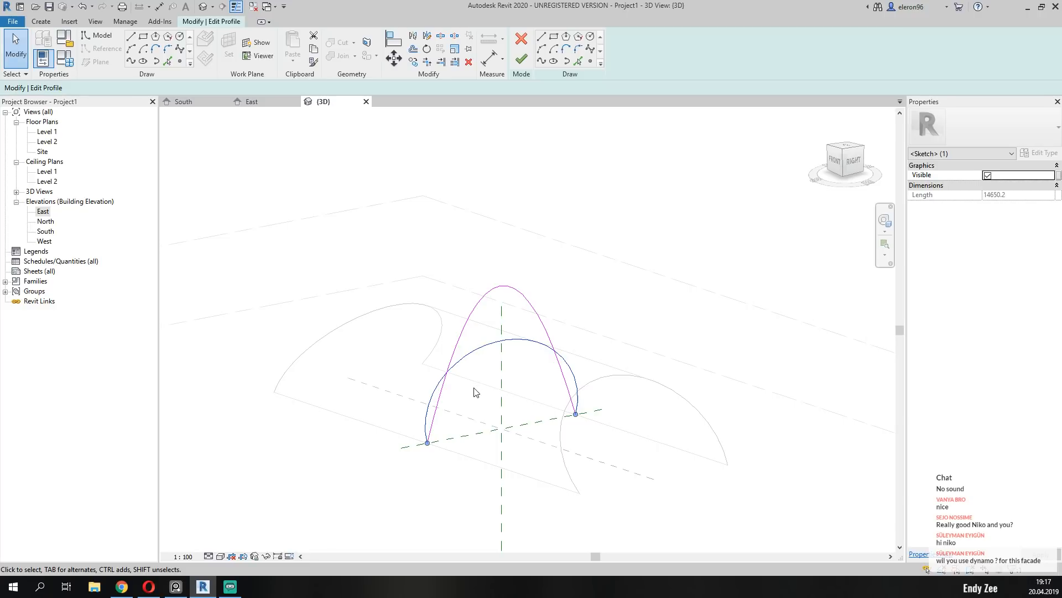
key("Escape")
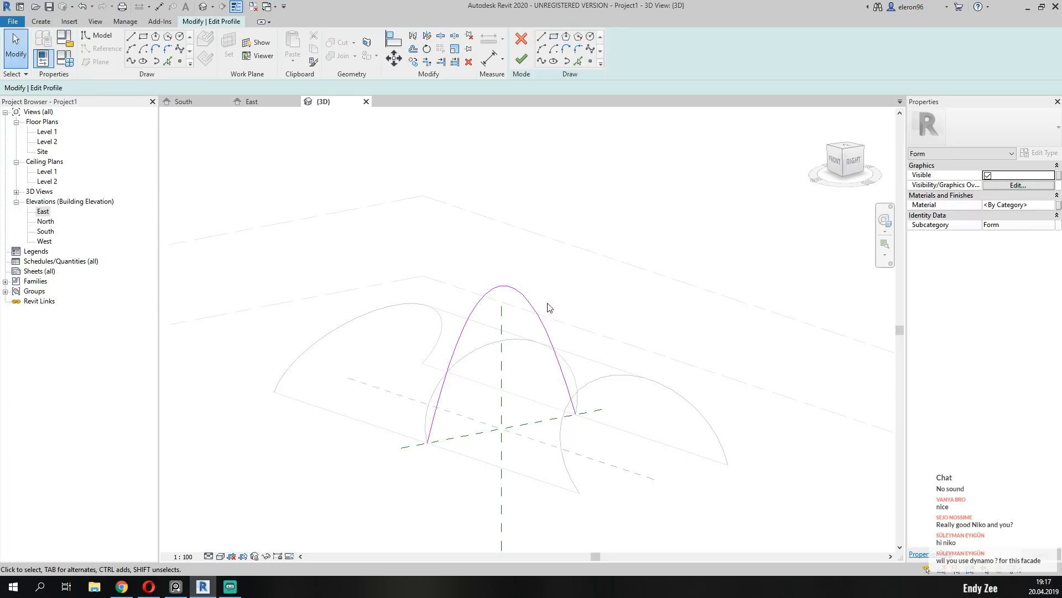
left_click(520, 59)
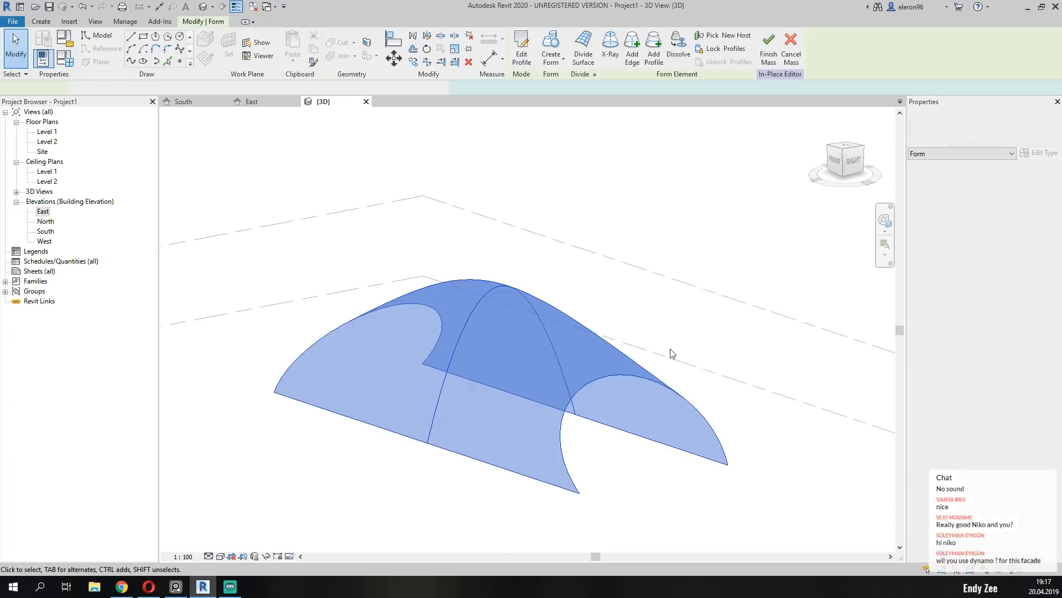
Check the reshaped form's outline in a perspective angle and from the front.
left_click(365, 273)
middle_click_drag(364, 273, 398, 289, "shift")
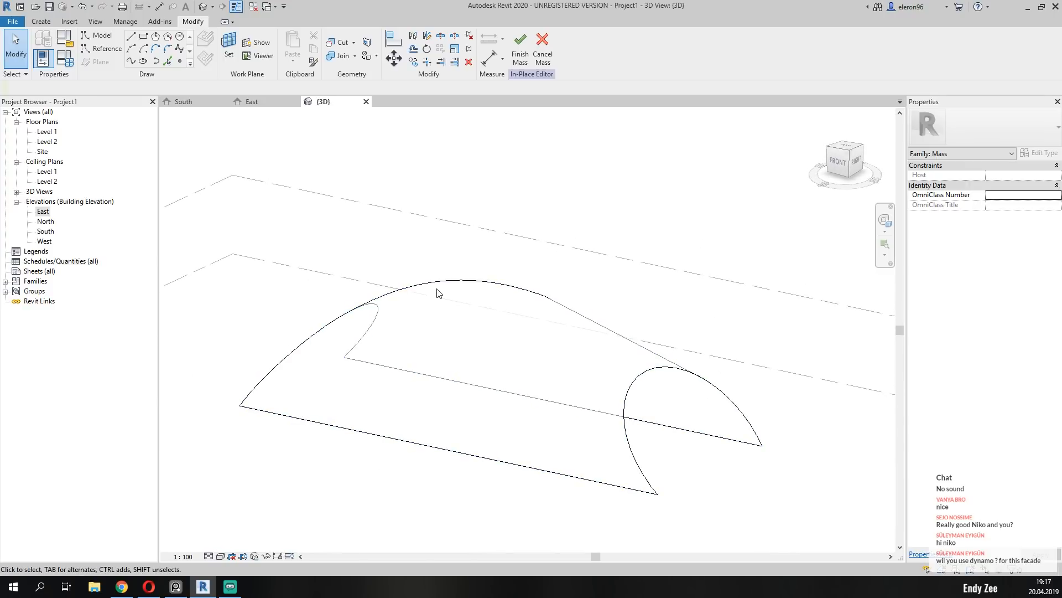
left_click(838, 165)
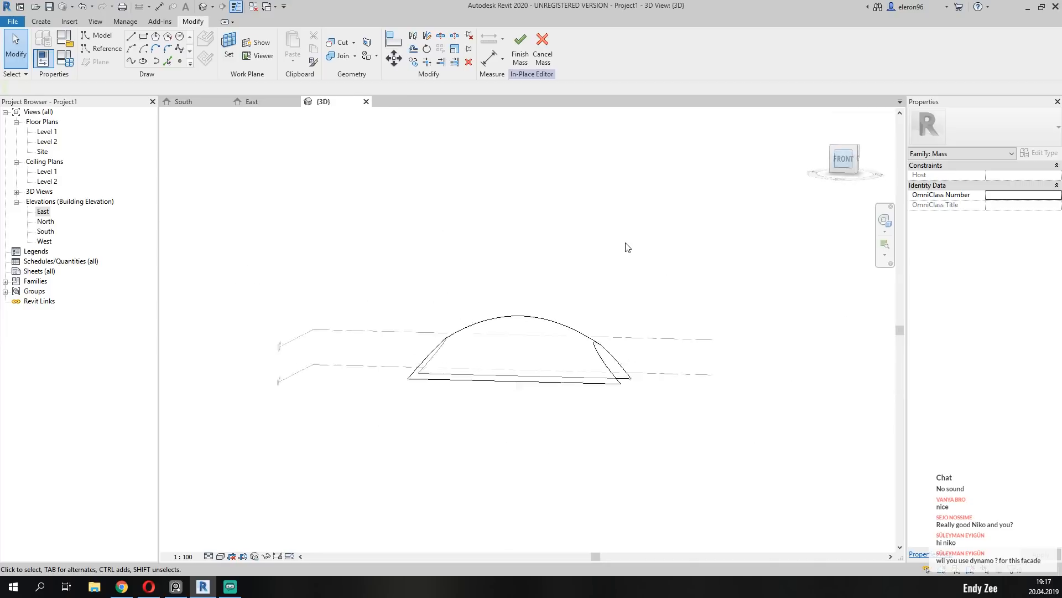
scroll(601, 367, "up", 5)
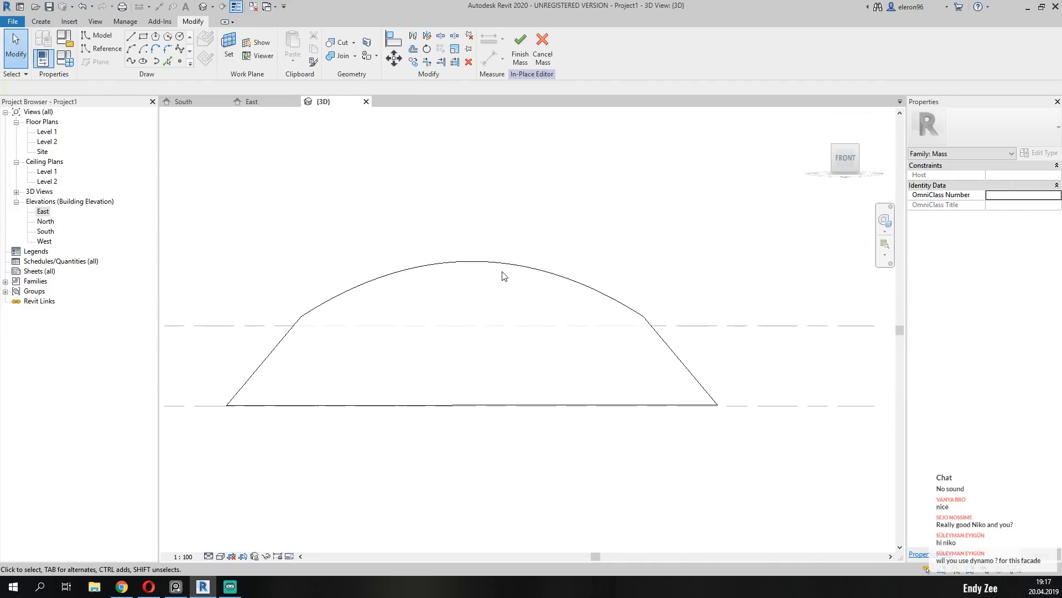
Add two profiles to the form, one on each side of the middle profile, between it and the slanted entrances.
scroll(503, 275, "down", 3)
middle_click_drag(539, 229, 566, 254)
scroll(530, 295, "up", 2)
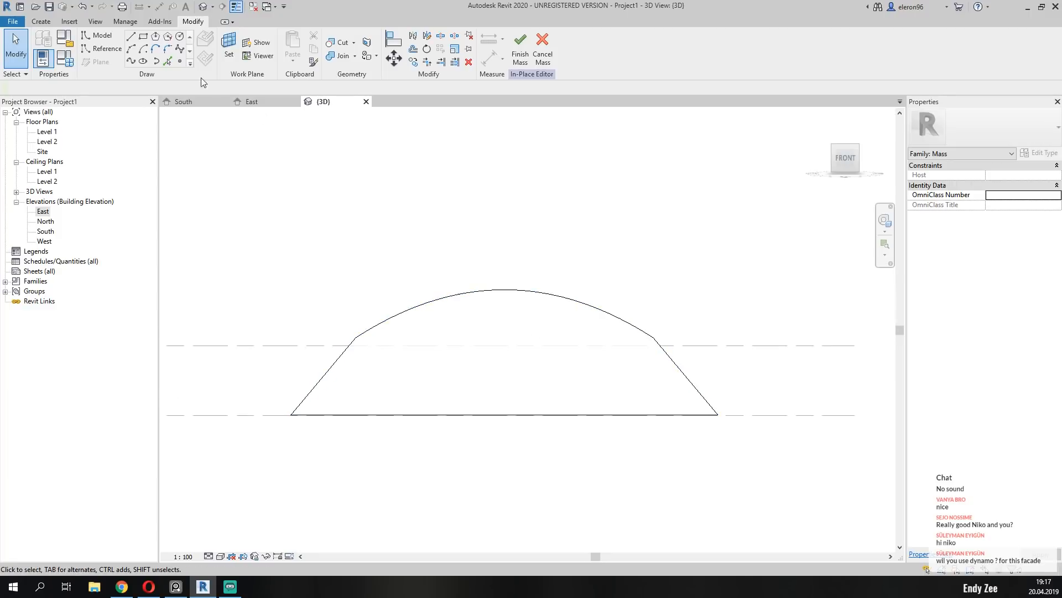
left_click(41, 21)
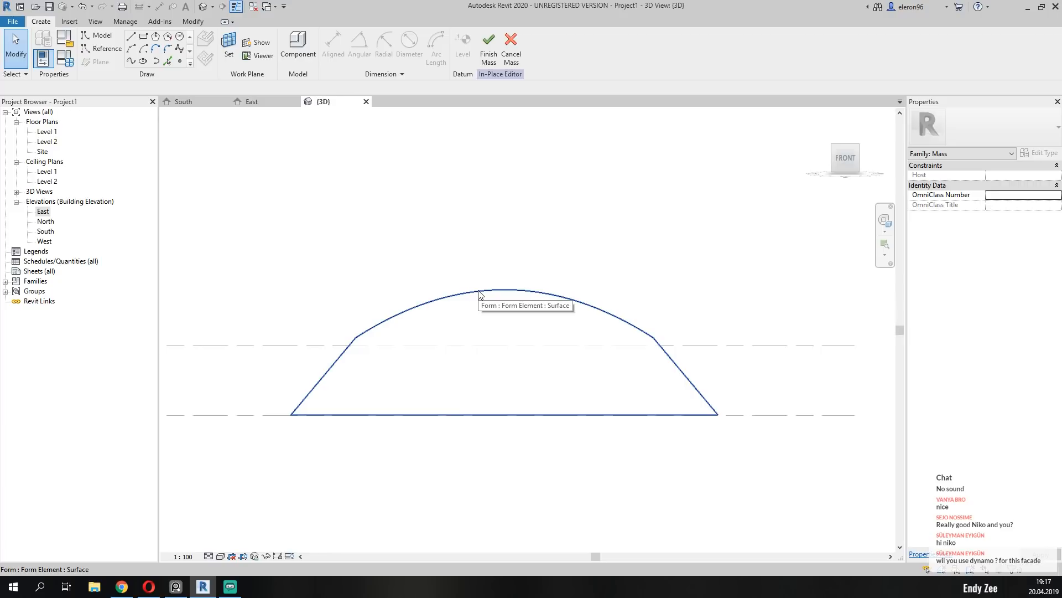
left_click(394, 413)
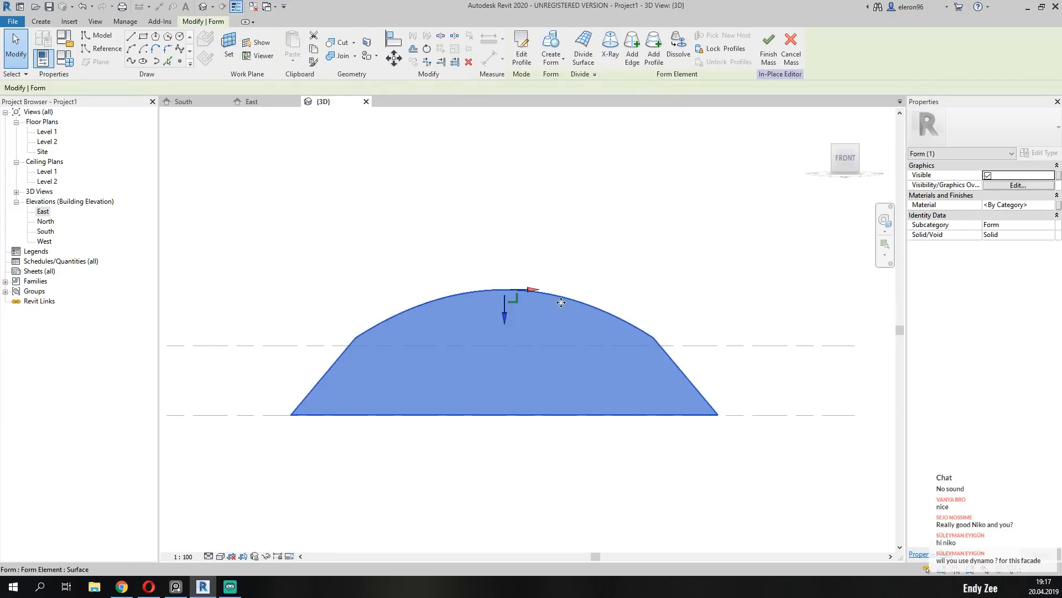
left_click(655, 55)
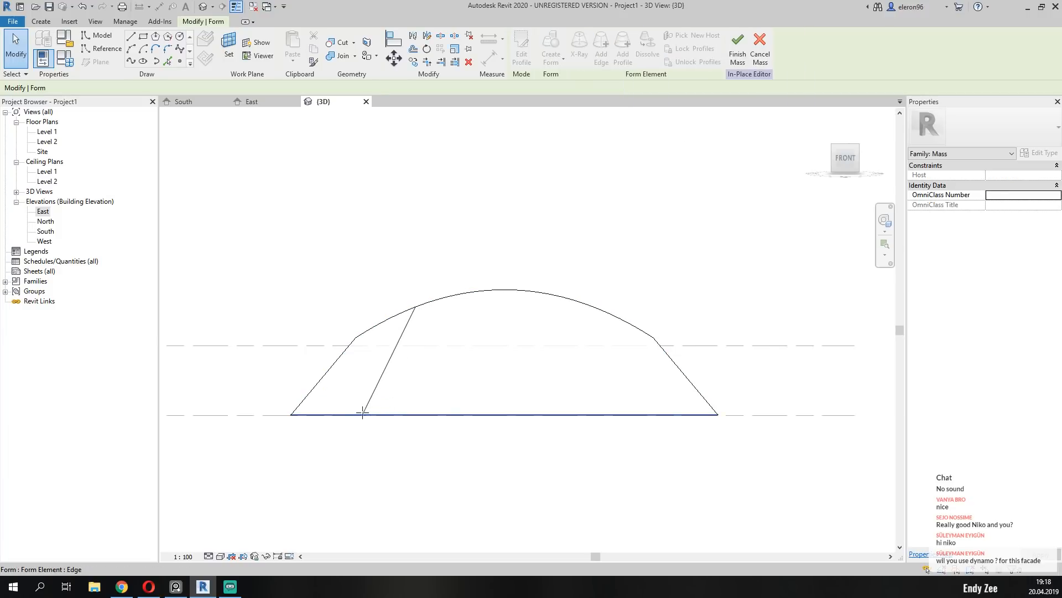
left_click(426, 414)
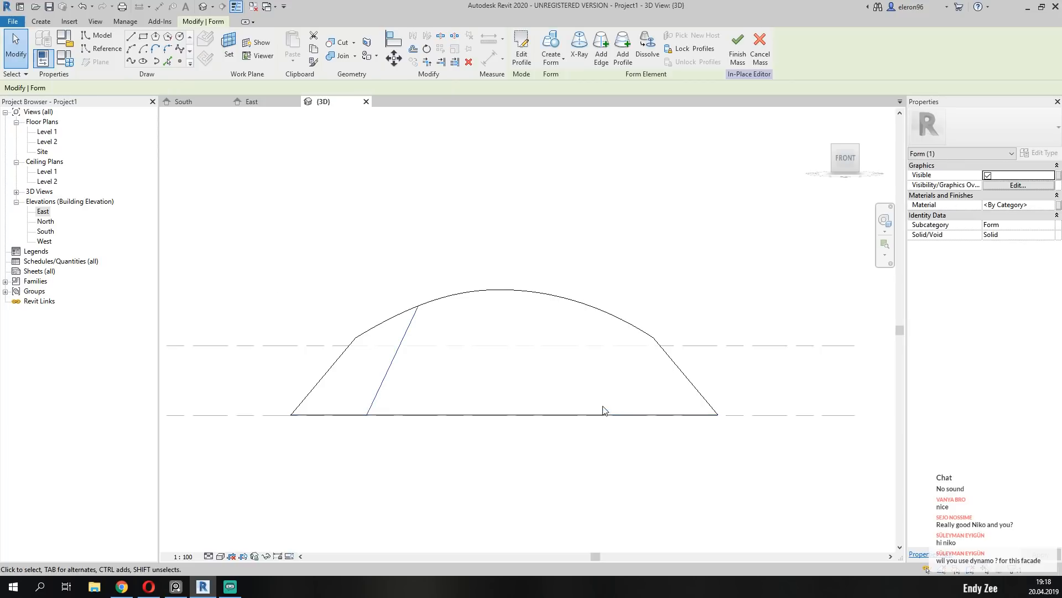
left_click(626, 46)
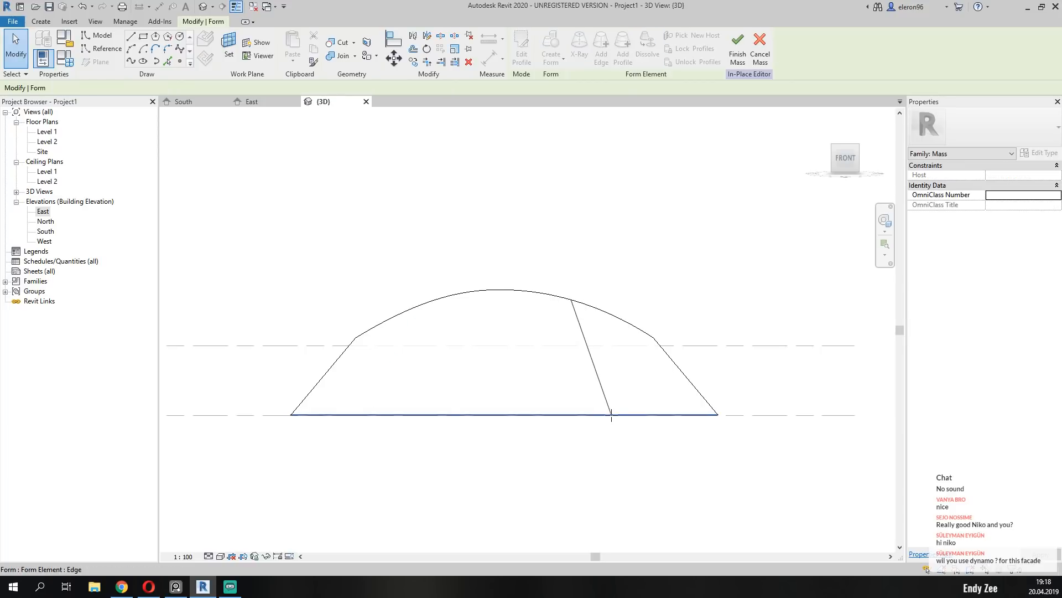
left_click(612, 414)
key("Escape")
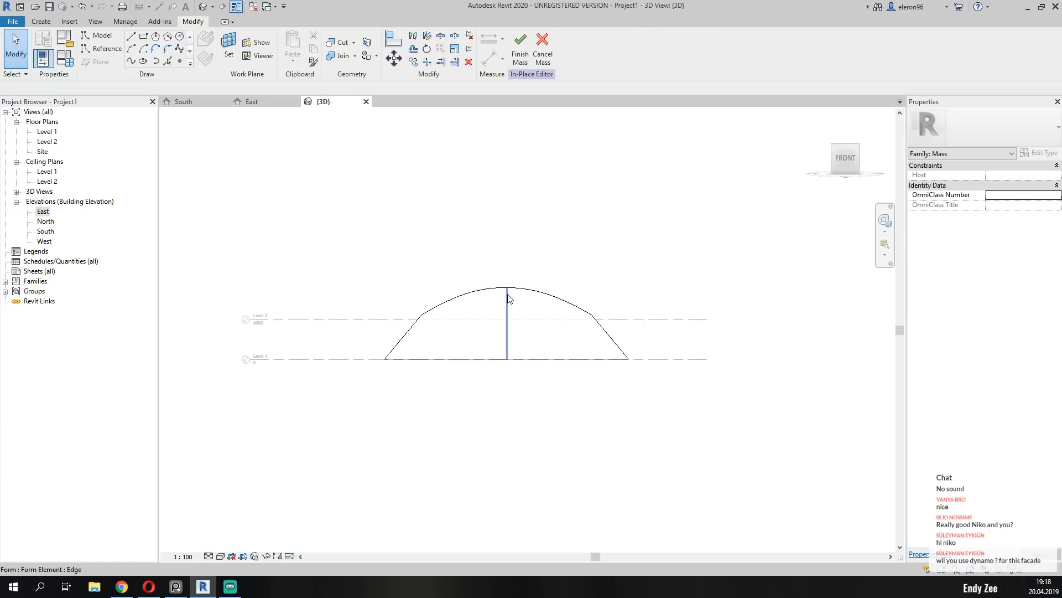
Check the pavilion reference photo and open the added profile nearest the left entrance for editing, viewed from the left side.
middle_click_drag(507, 295, 543, 380, "shift")
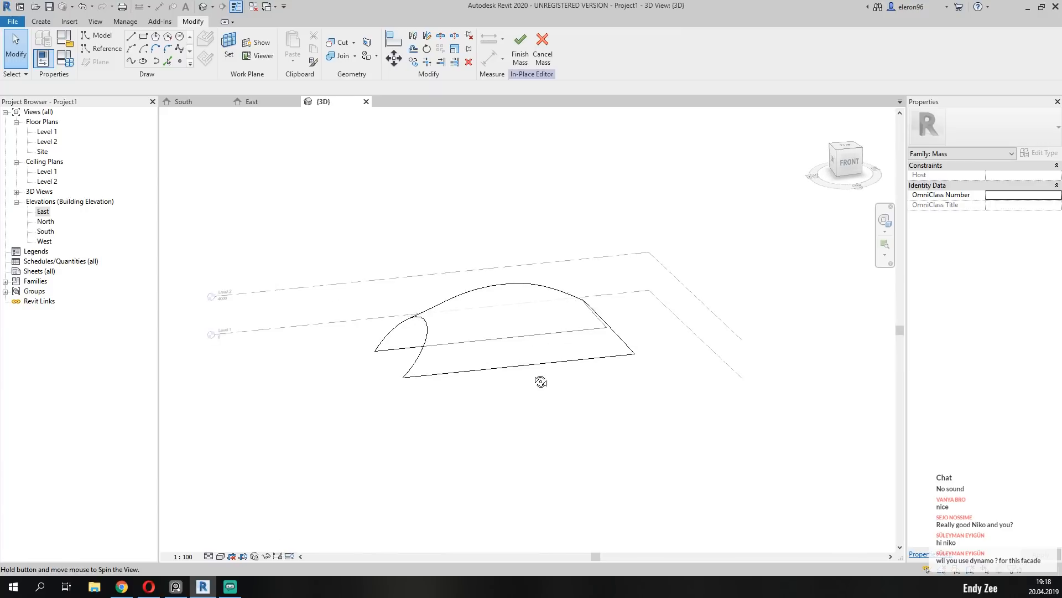
left_click(457, 353)
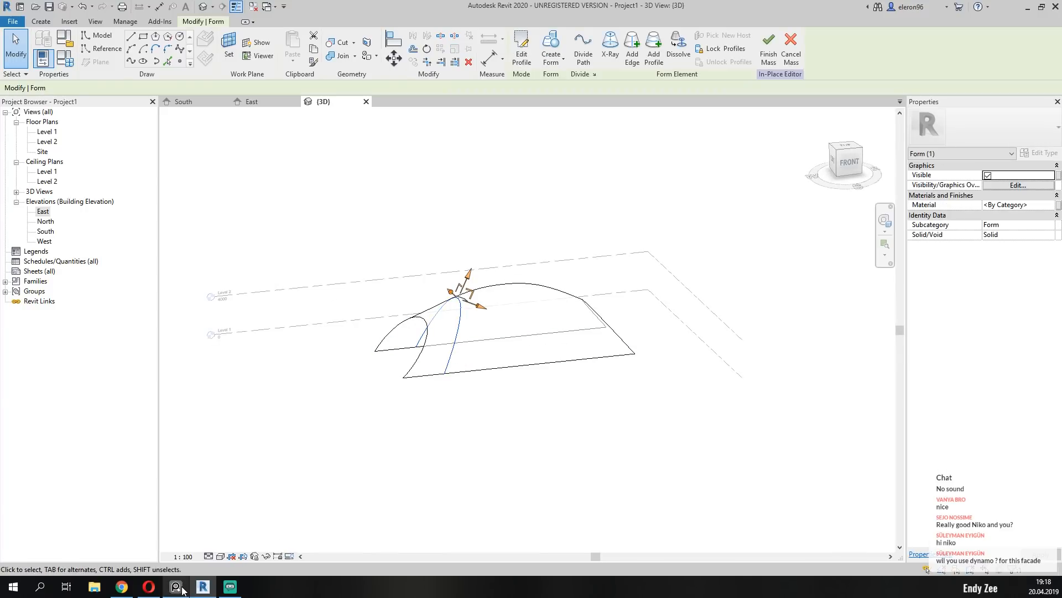
right_click_drag(0, 297, 647, 306)
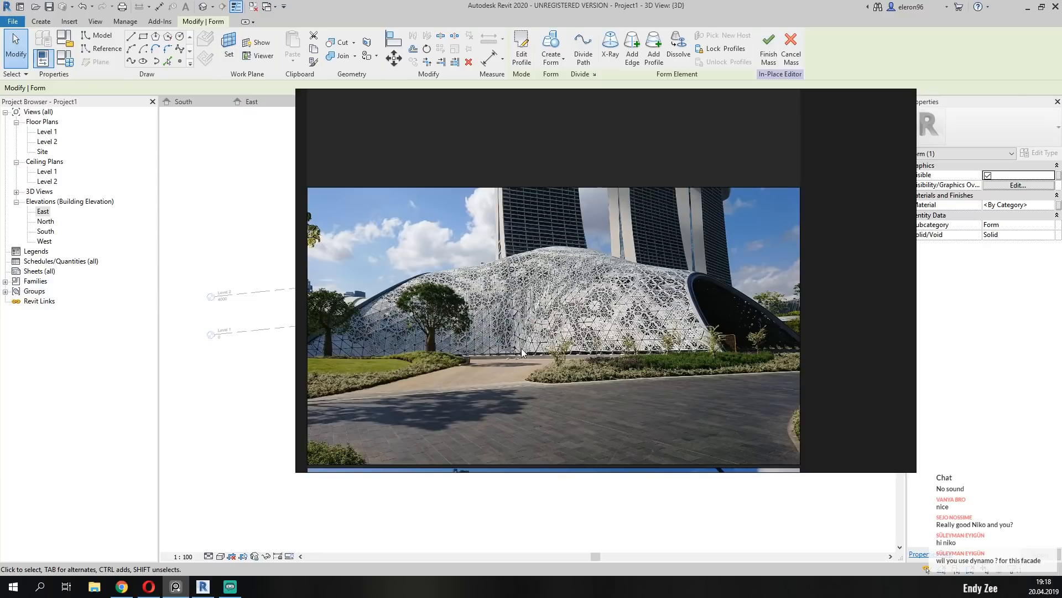
right_click_drag(772, 141, 0, 150)
scroll(470, 339, "up", 4)
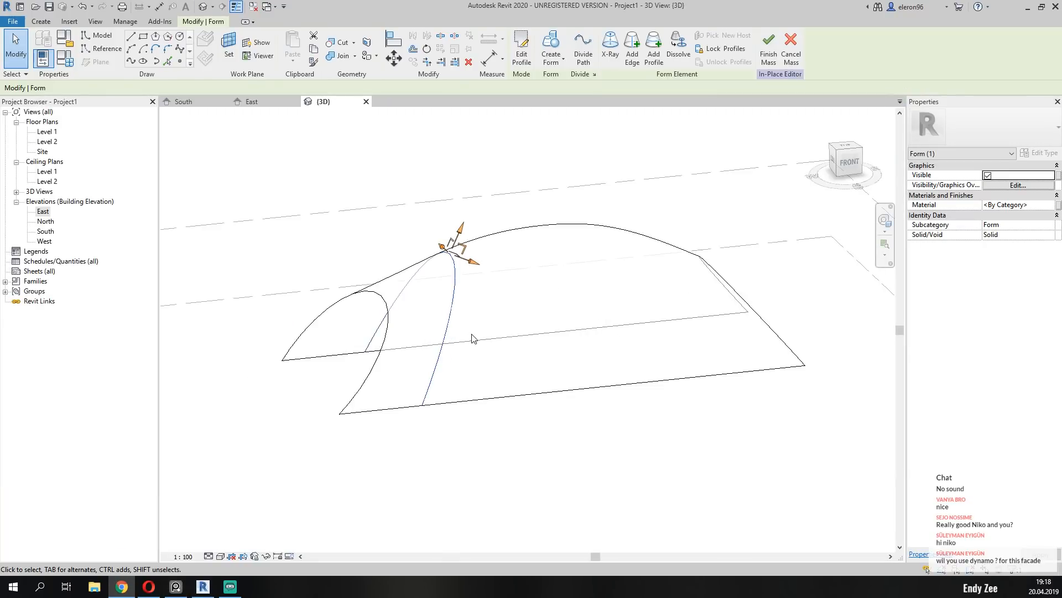
left_click(522, 49)
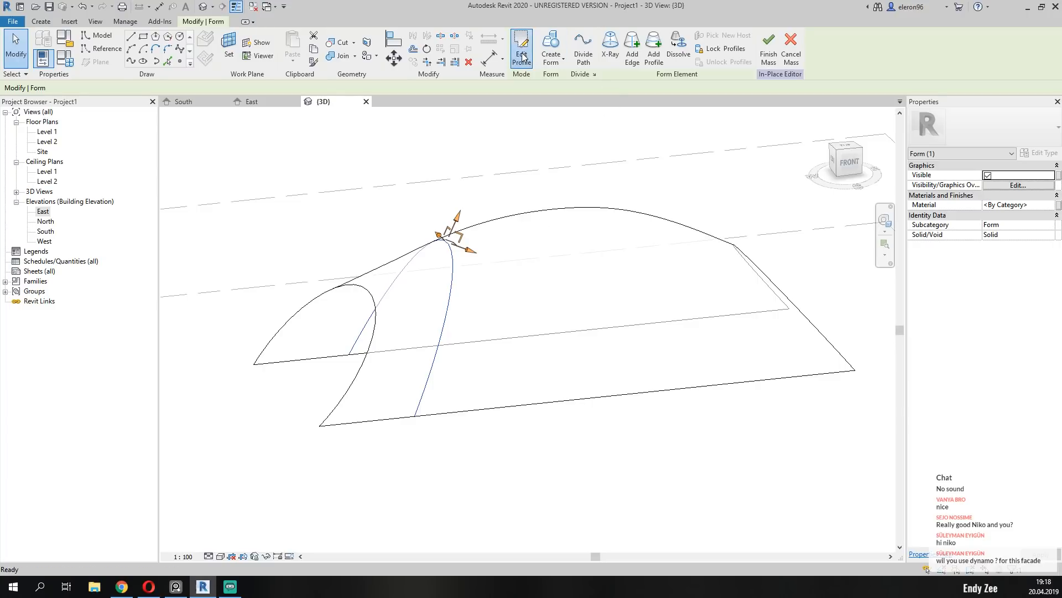
left_click(832, 160)
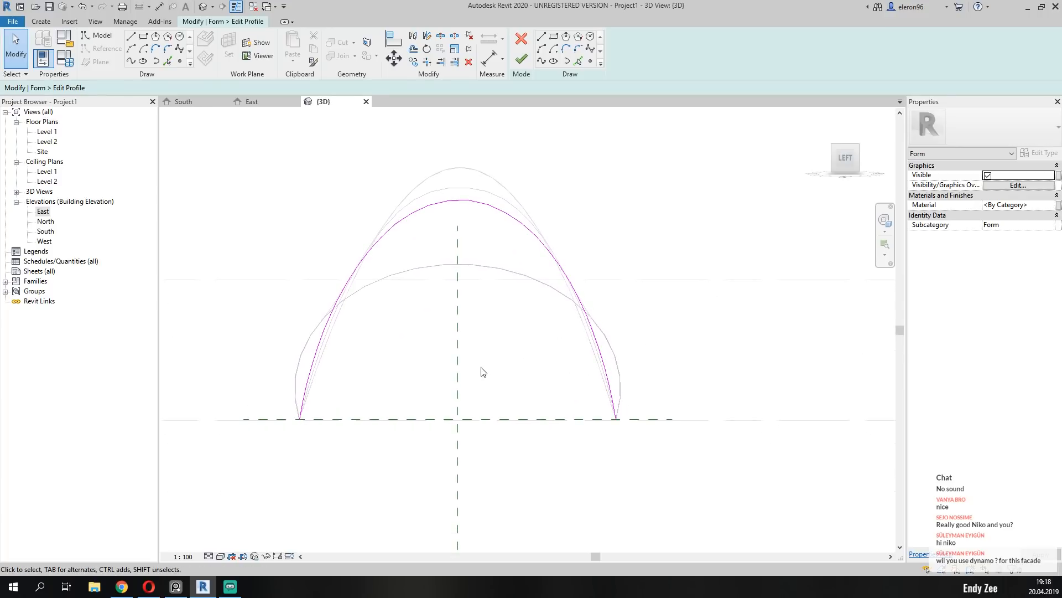
Draw a horizontal guide line 1100 mm long outward from the left base end of the profile curve.
left_click(544, 49)
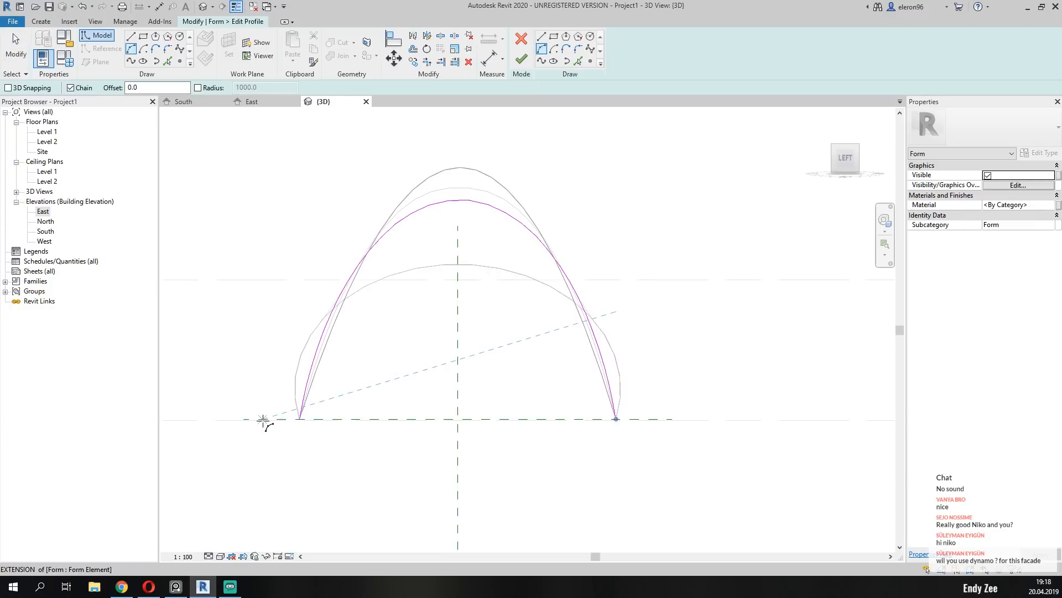
scroll(232, 420, "up", 5)
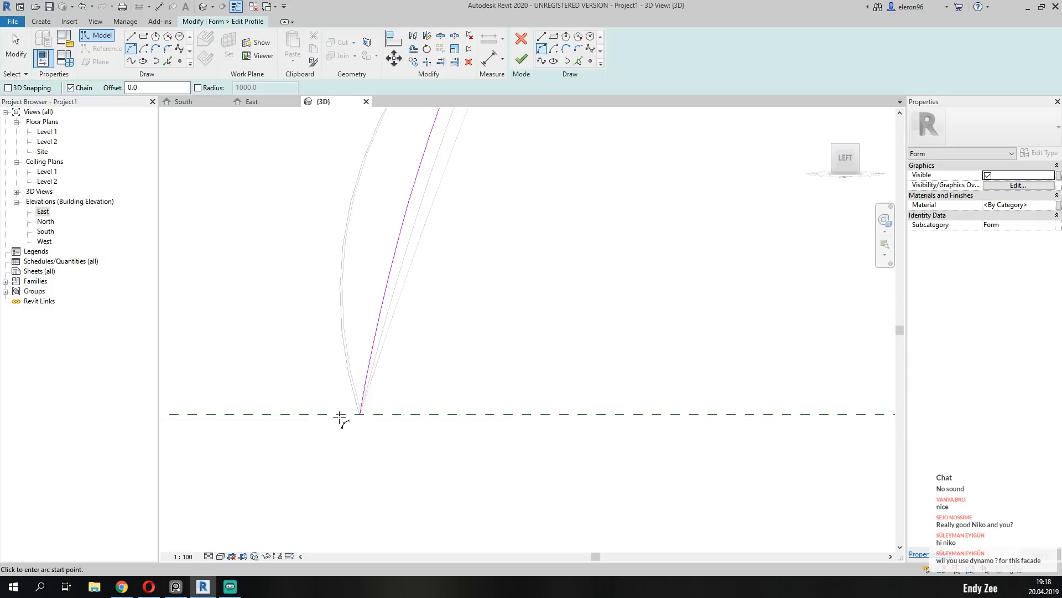
key("Escape")
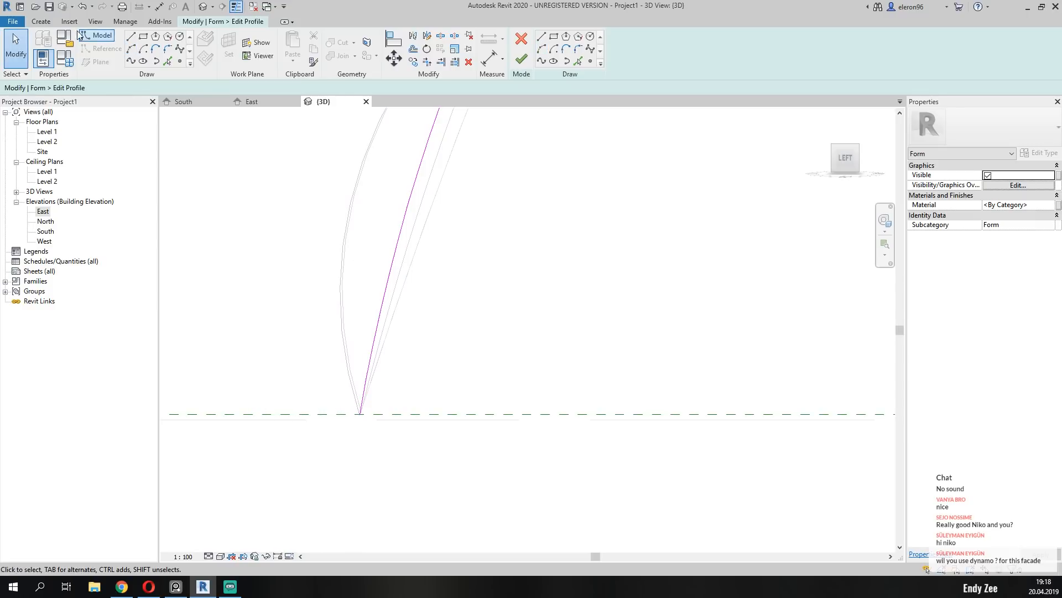
left_click(131, 36)
left_click(360, 414)
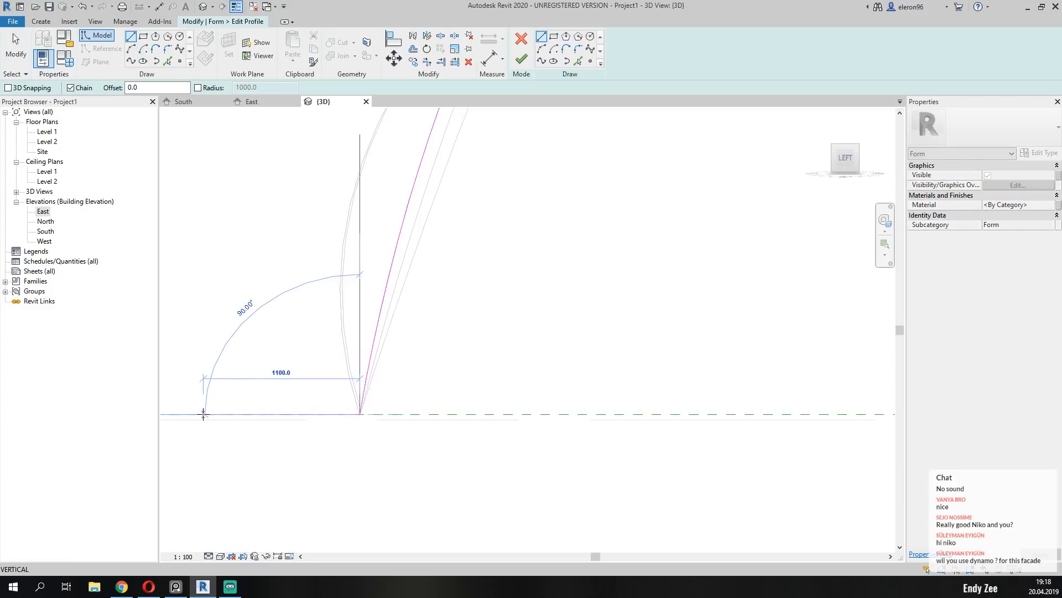
left_click(203, 414)
key("Escape")
key("Escape")
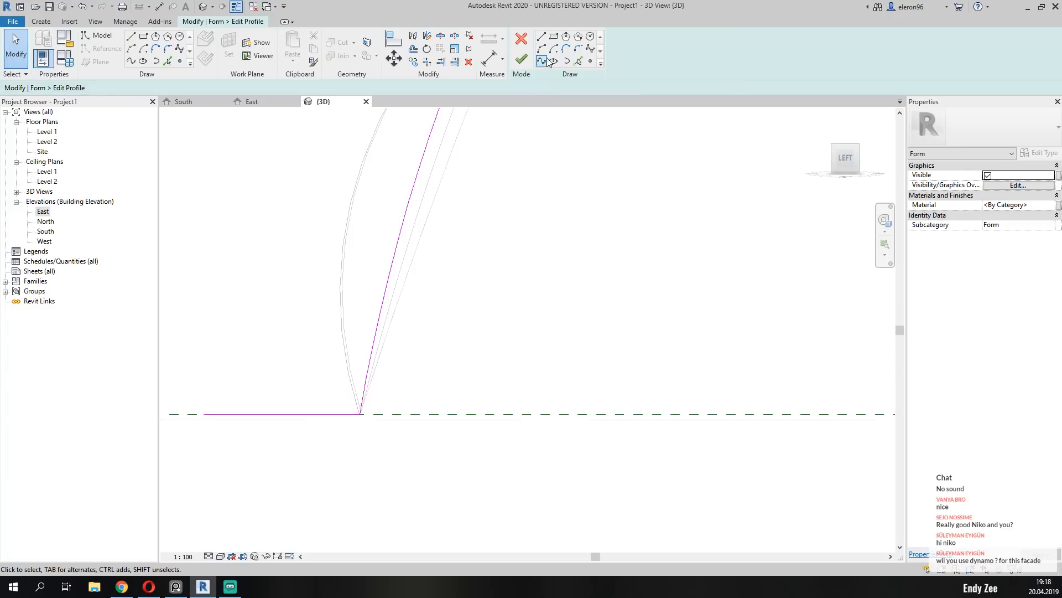
Copy the 1100 mm guide line to the opposite base end of the profile so it extends outward there.
scroll(444, 301, "down", 3)
left_click(282, 356)
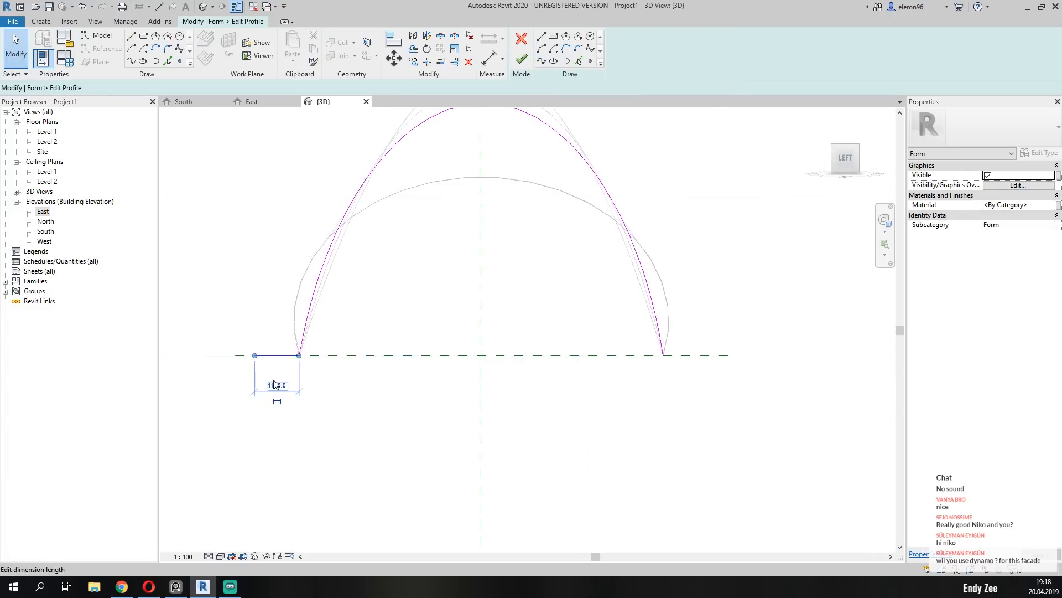
key("c")
key("o")
left_click(254, 355)
scroll(739, 354, "up", 3)
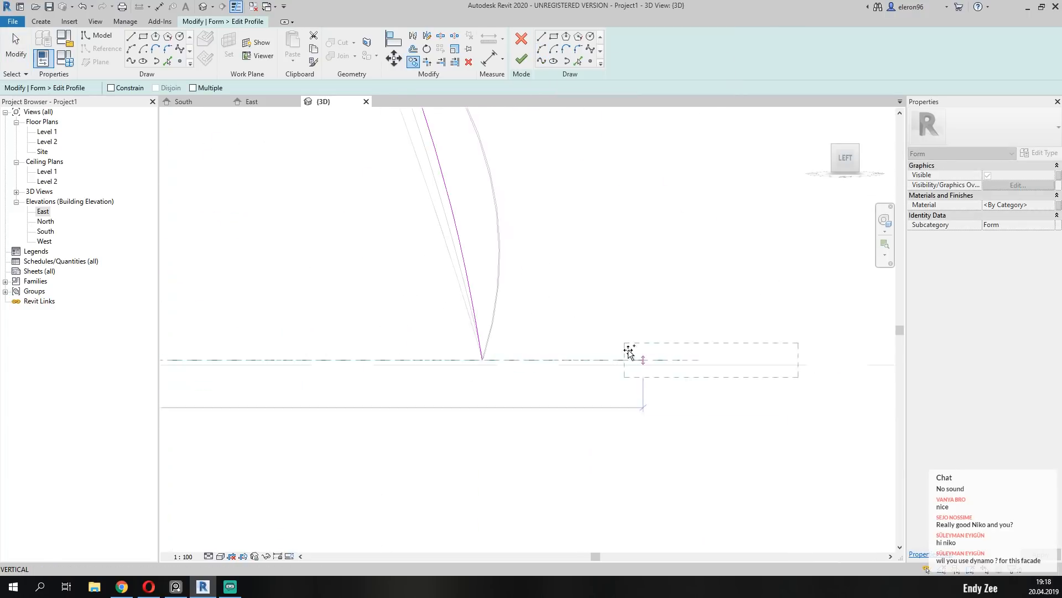
left_click(482, 360)
scroll(498, 387, "down", 2)
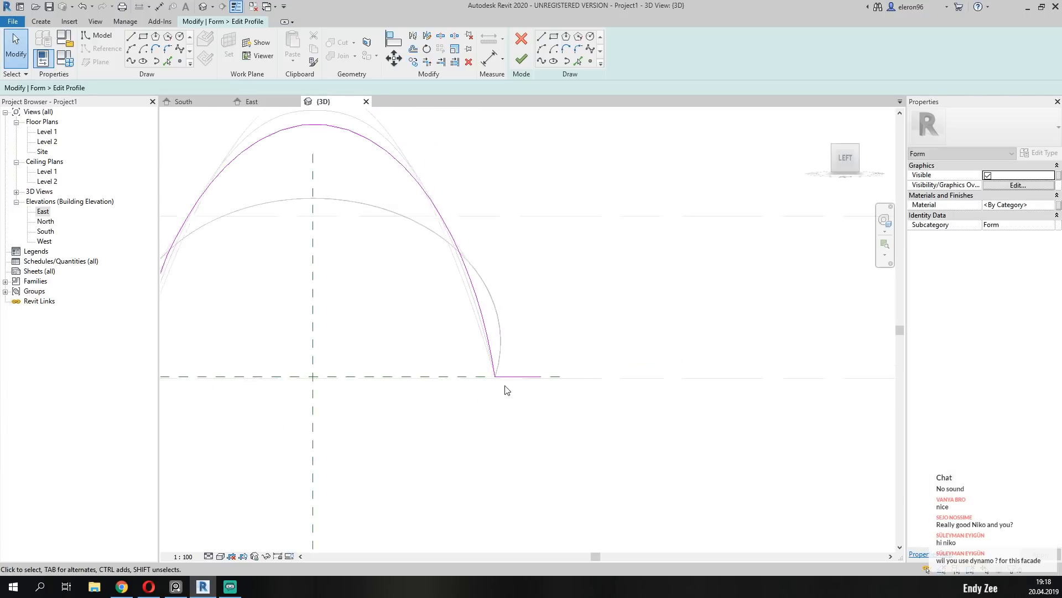
scroll(487, 394, "down", 2)
middle_click_drag(474, 399, 521, 403)
scroll(369, 357, "up", 2)
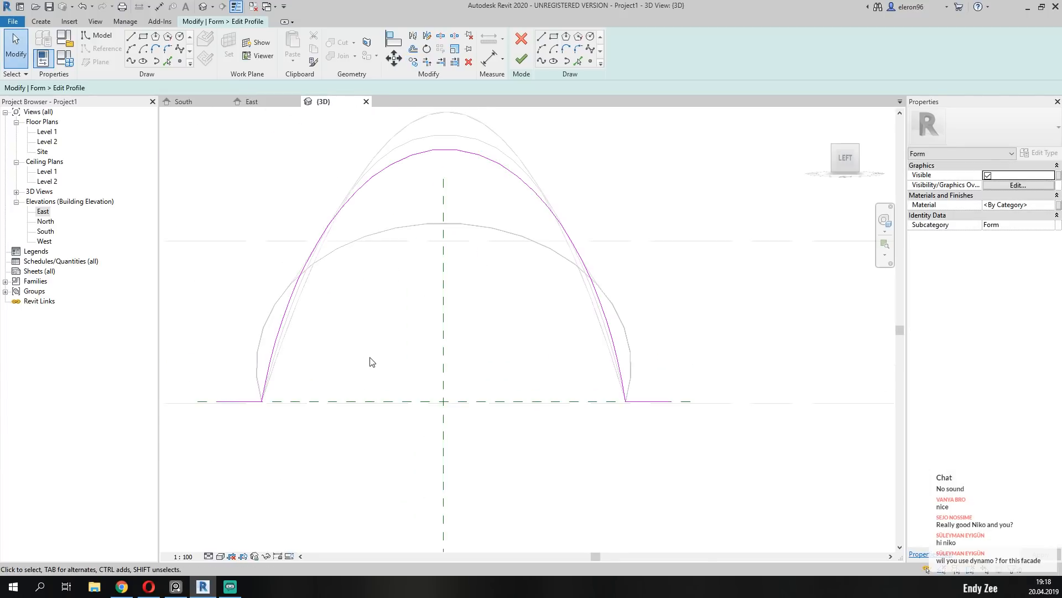
Draw a start-end-radius arc 11200 mm wide between the guide lines' outer ends, its apex centred and lower than the original curve.
left_click(542, 50)
left_click(218, 401)
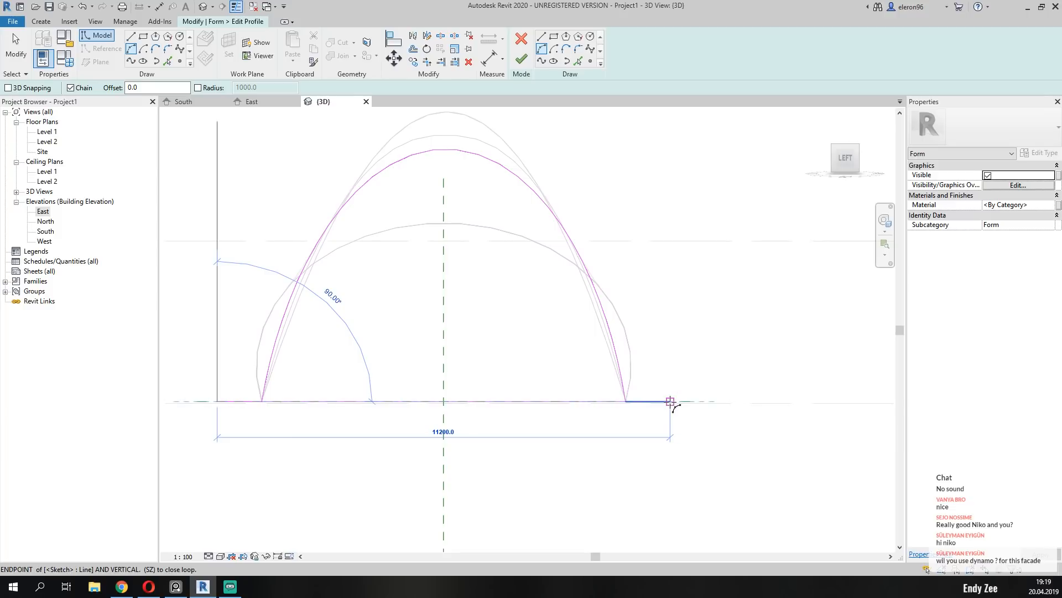
left_click(671, 402)
left_click(445, 198)
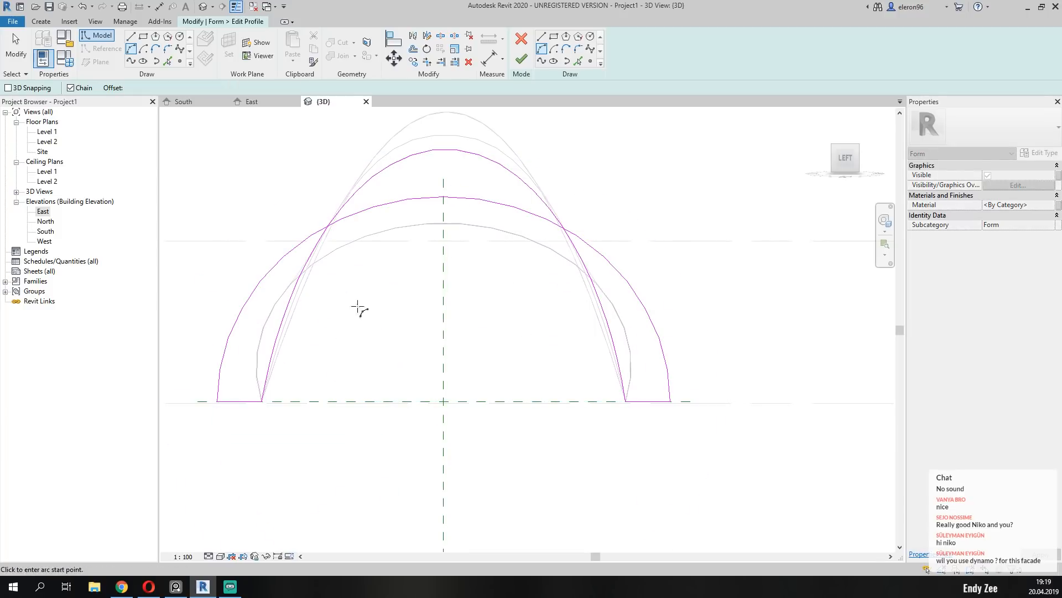
key("Escape")
key("Escape")
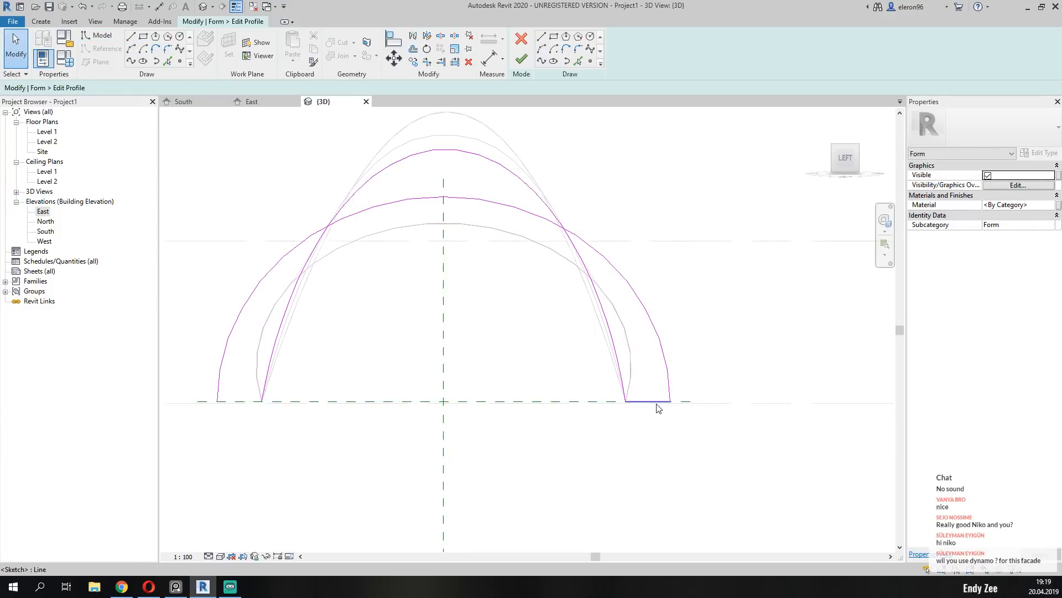
Delete the guide lines and the original curve from the sketch, compare the arc with the reference photo, and finish editing the profile.
mouse_move(617, 360)
middle_mouse_down("shift")
mouse_move(657, 348)
mouse_move(568, 392)
mouse_move(430, 419)
mouse_move(600, 372)
middle_mouse_up("shift")
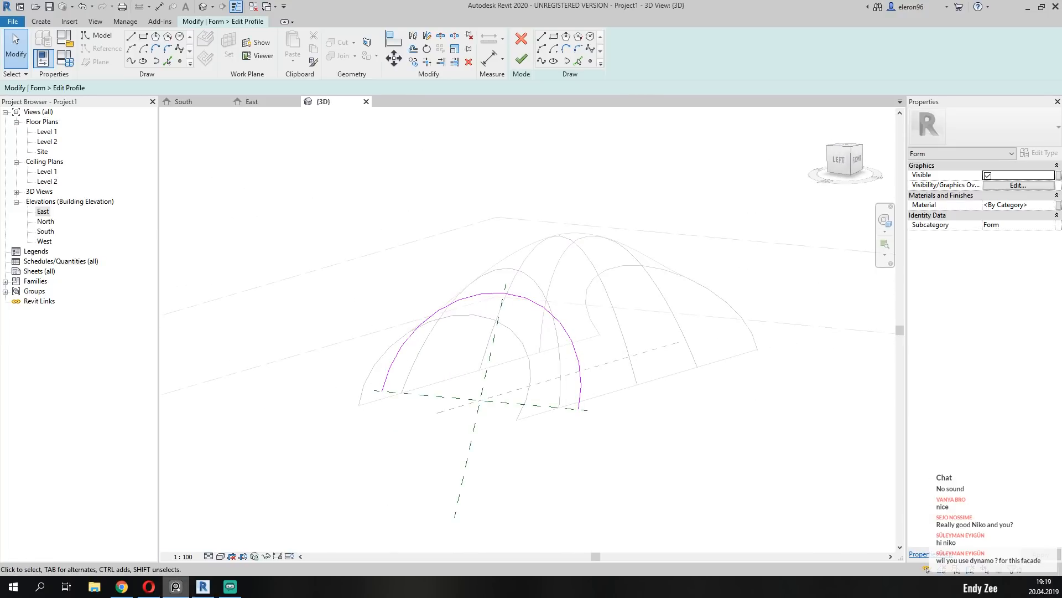
key("alt+Tab")
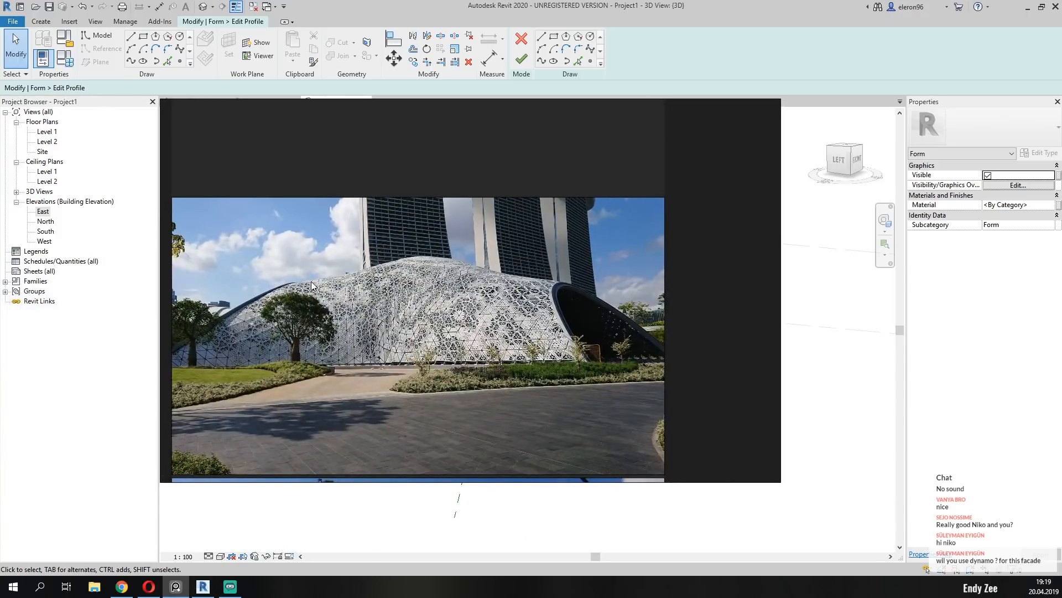
key("alt+Tab")
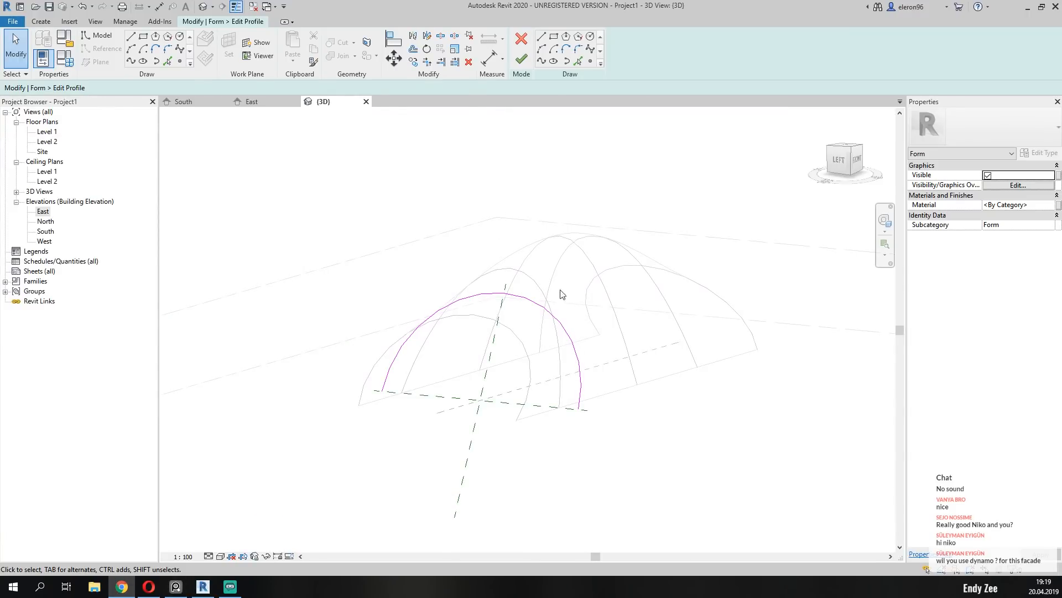
middle_click_drag(547, 340, 408, 315, "shift")
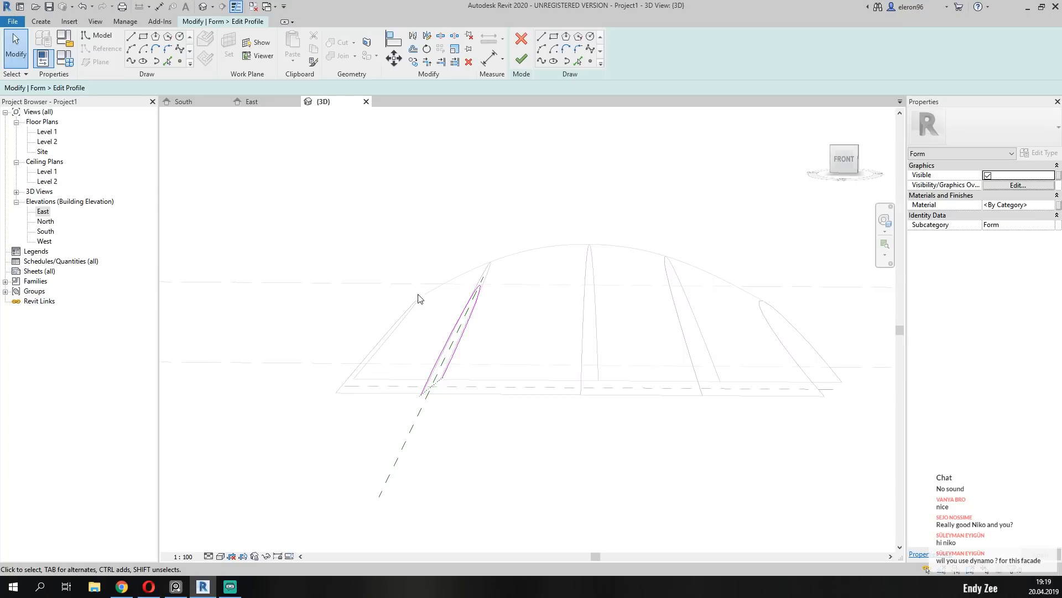
left_click(514, 60)
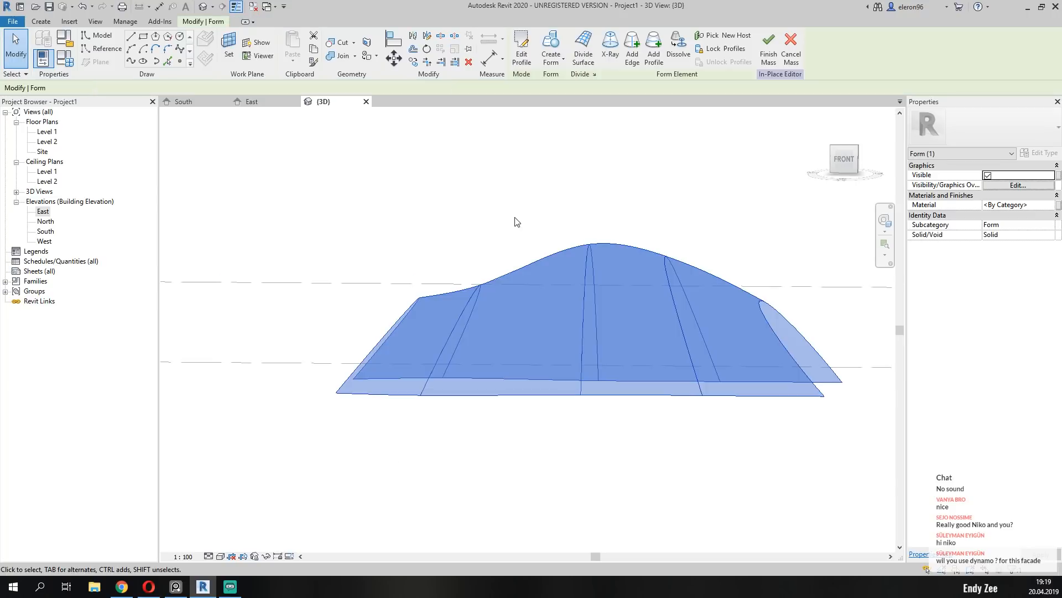
Set the 3D view to the Shaded visual style and inspect the reshaped form from the left and front.
left_click(444, 231)
middle_click_drag(443, 230, 658, 302, "shift")
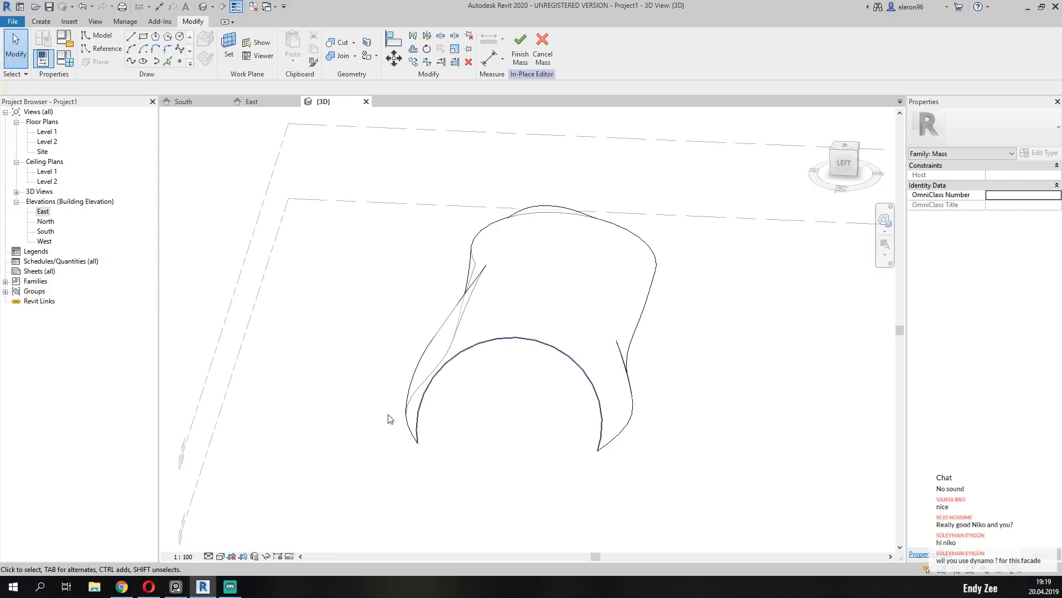
left_click(222, 557)
left_click(240, 511)
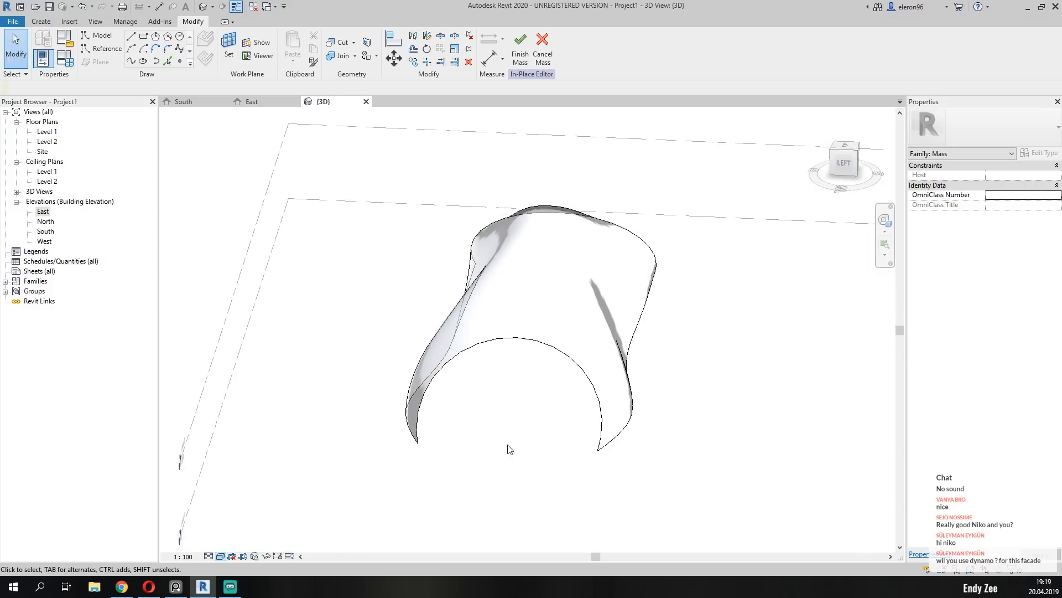
middle_click_drag(711, 415, 513, 337, "shift")
Open the not yet widened added profile near the mass's east entrance arch for editing and view it straight on from the right.
left_click(516, 354)
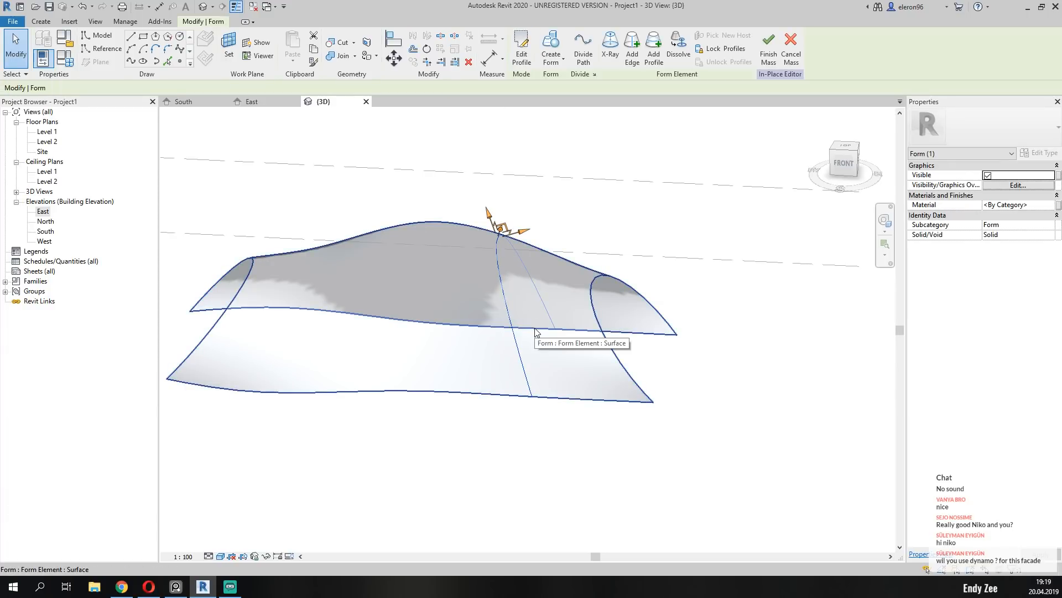
left_click(522, 52)
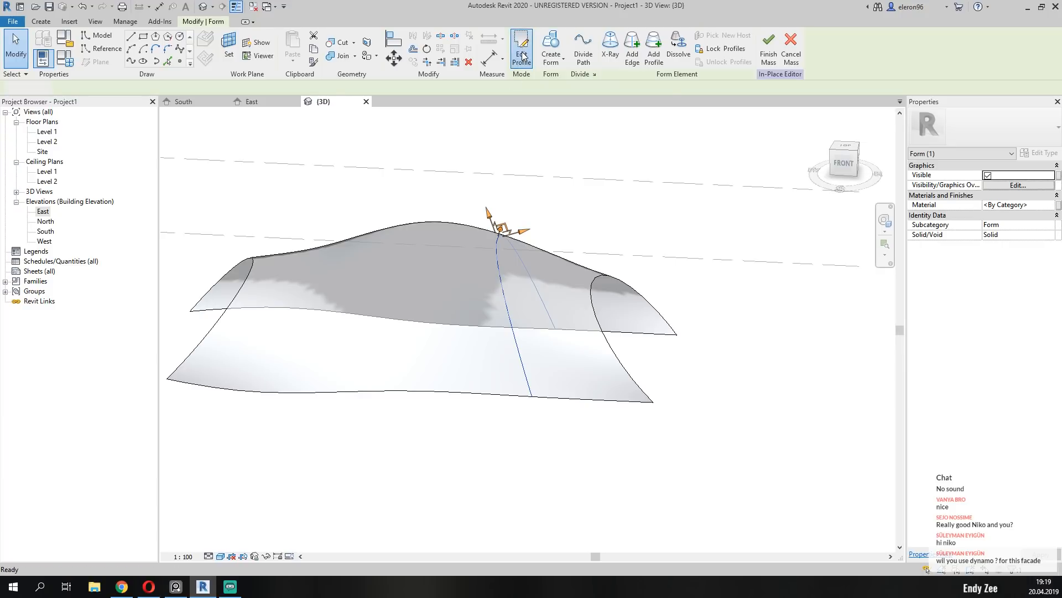
left_click_drag(863, 167, 860, 179)
left_click(859, 169)
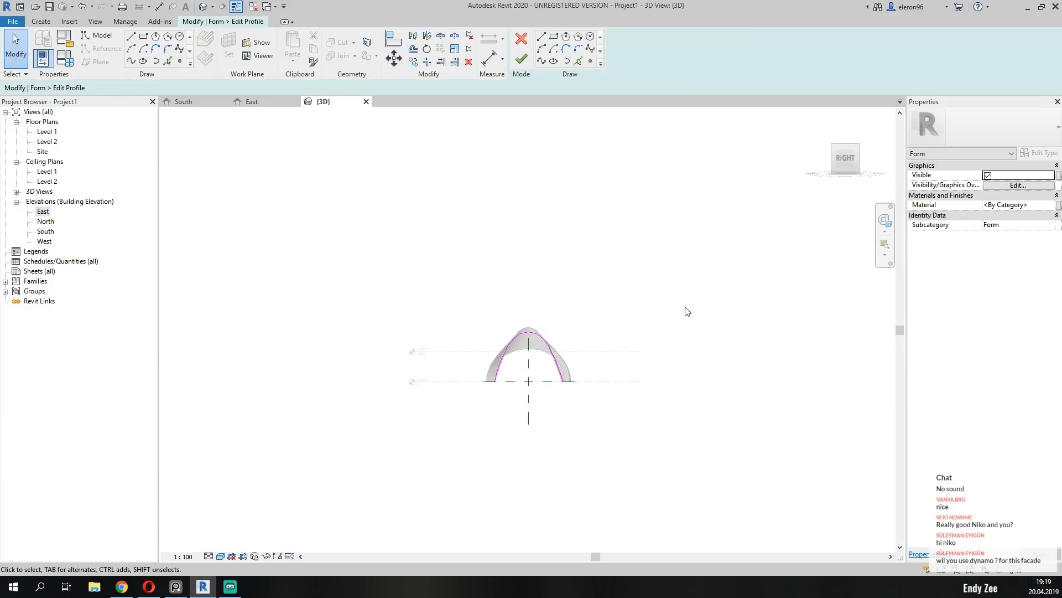
scroll(553, 370, "up", 6)
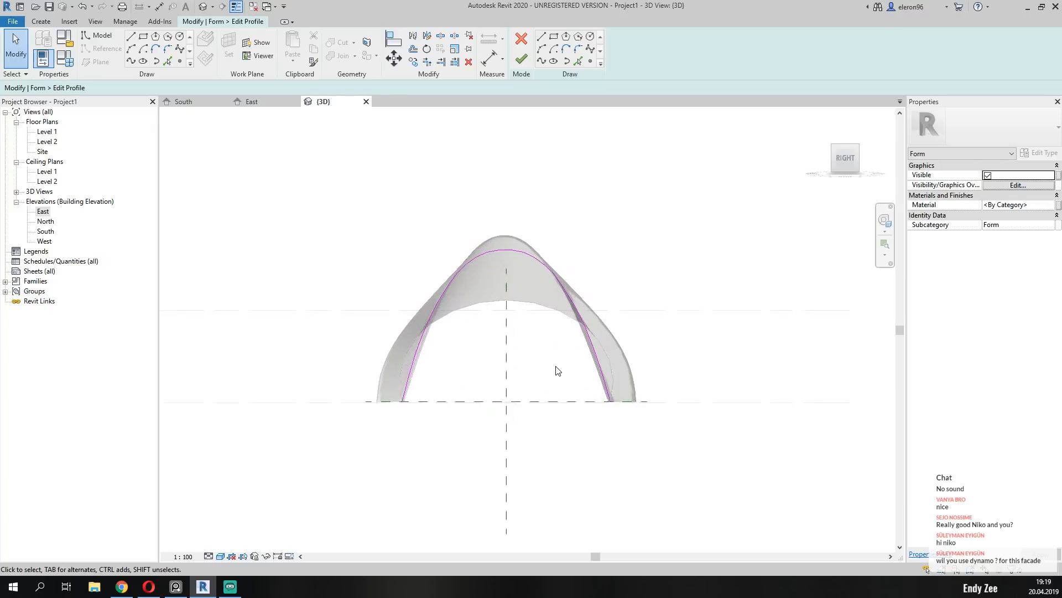
scroll(514, 379, "up", 2)
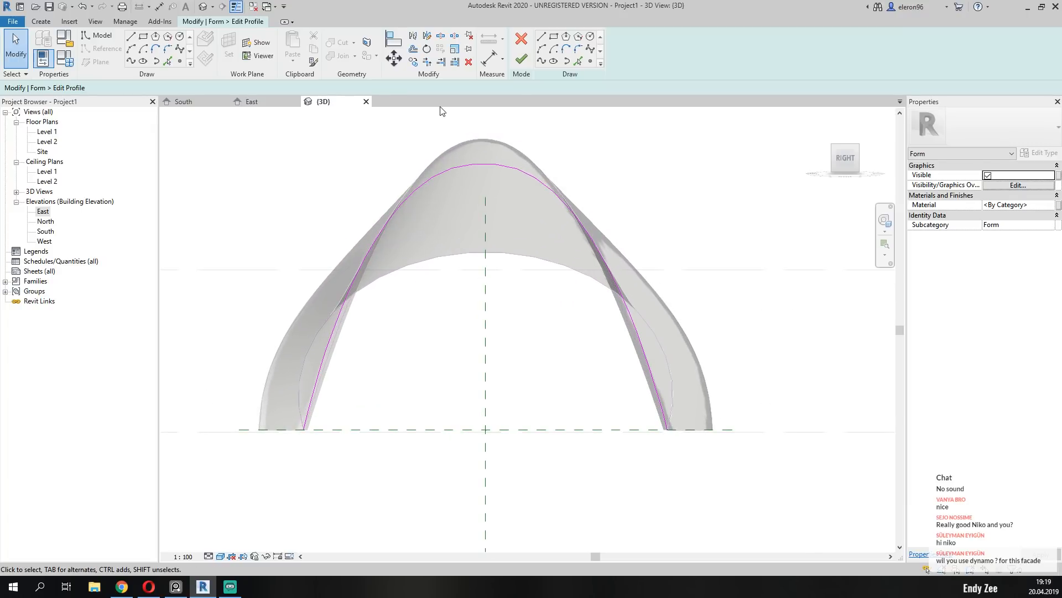
Draw an 1100 mm guide line outward along the base from one end of the profile curve to the mass's outer edge.
left_click(542, 48)
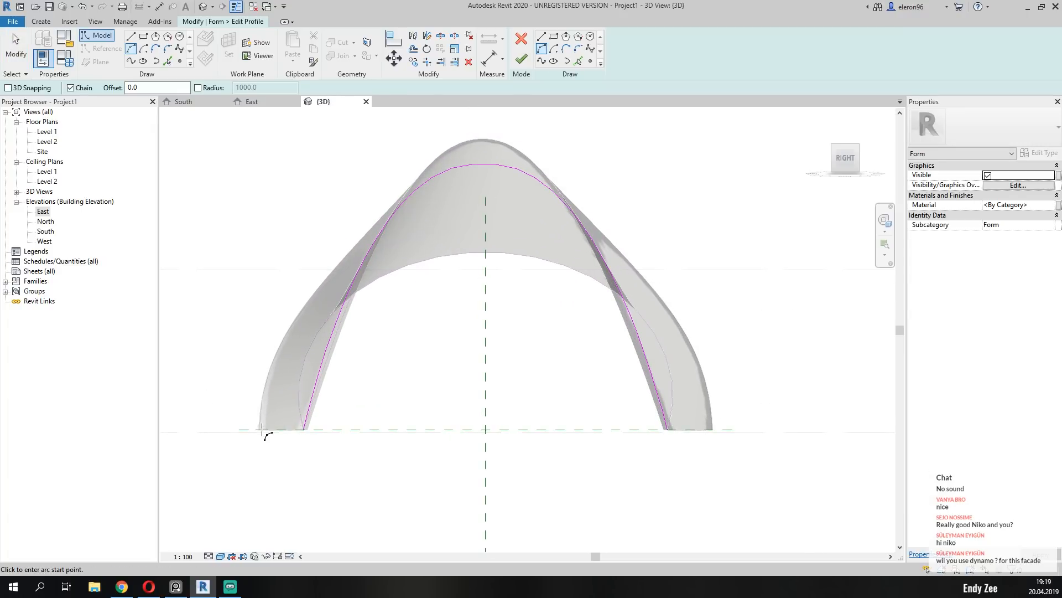
scroll(260, 430, "up", 1)
scroll(257, 431, "up", 3)
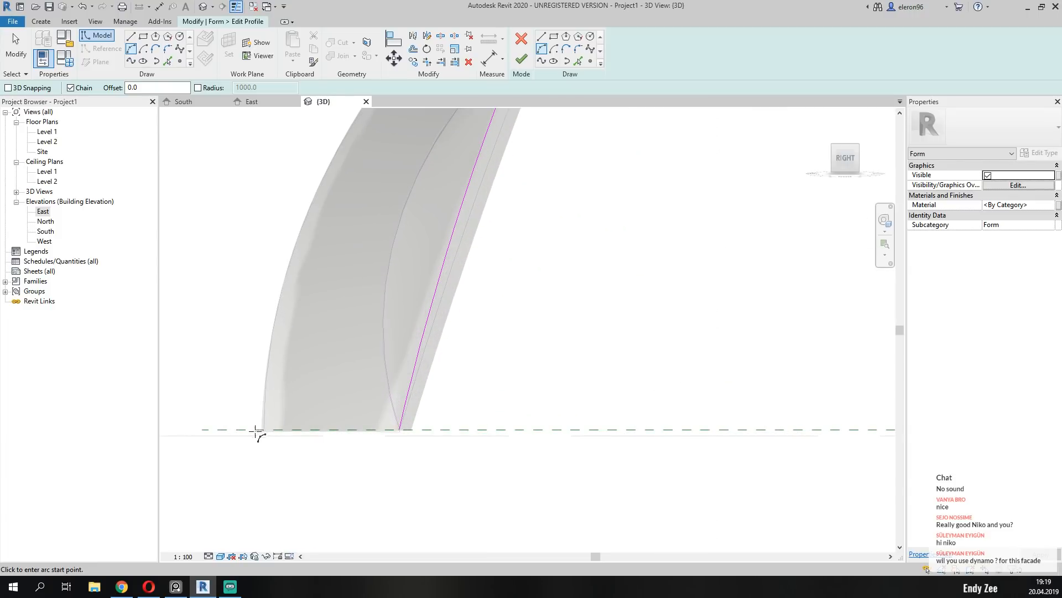
key("Escape")
key("Escape")
key("l")
key("i")
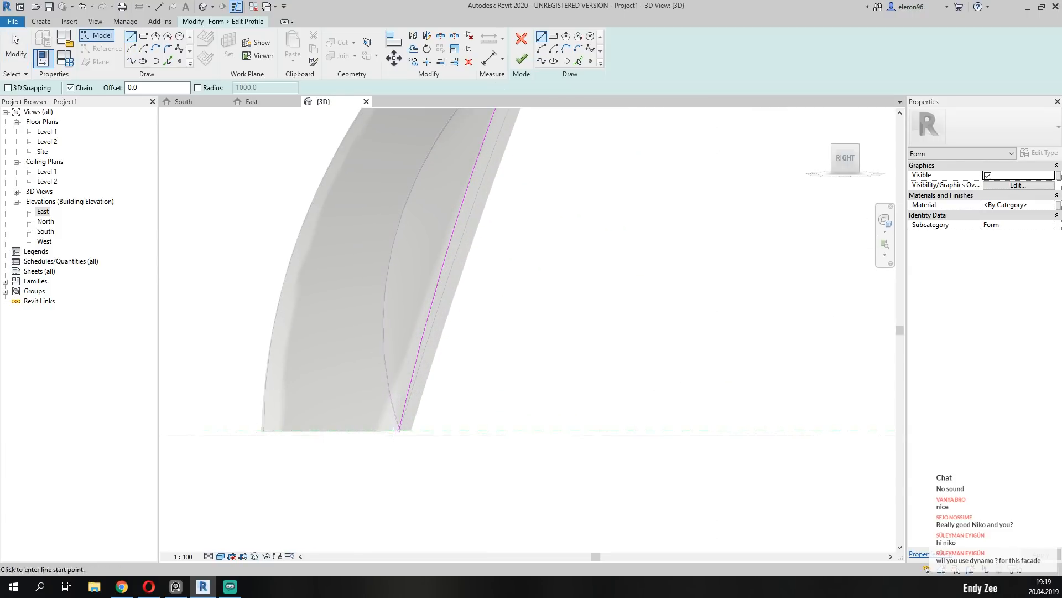
left_click(396, 430)
left_click(260, 430)
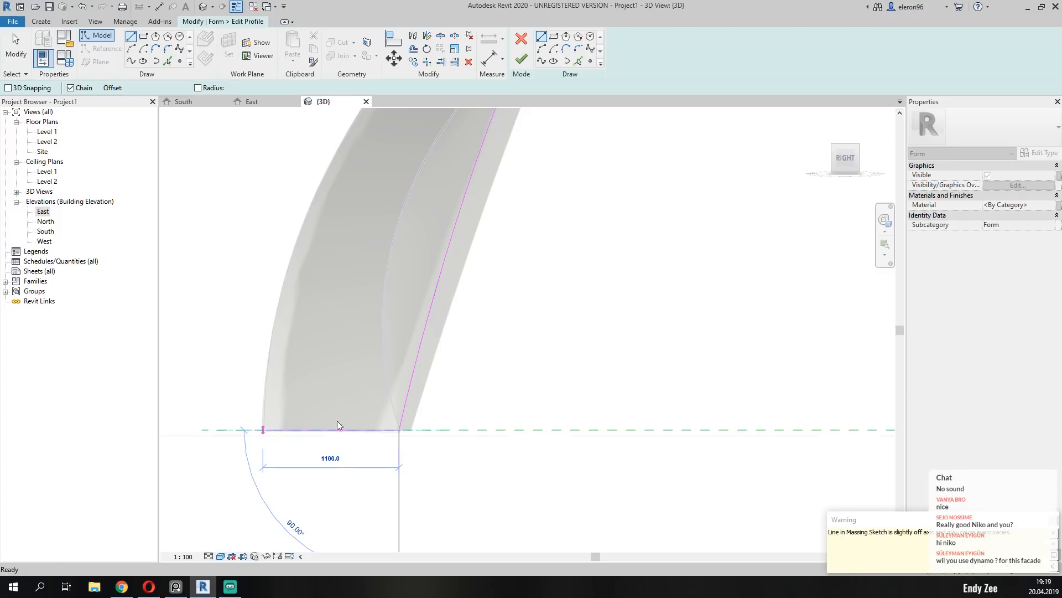
key("Escape")
Draw a matching 1100 mm guide line outward from the opposite base end of the profile curve.
scroll(338, 427, "down", 4)
scroll(503, 422, "up", 5)
left_click(540, 434)
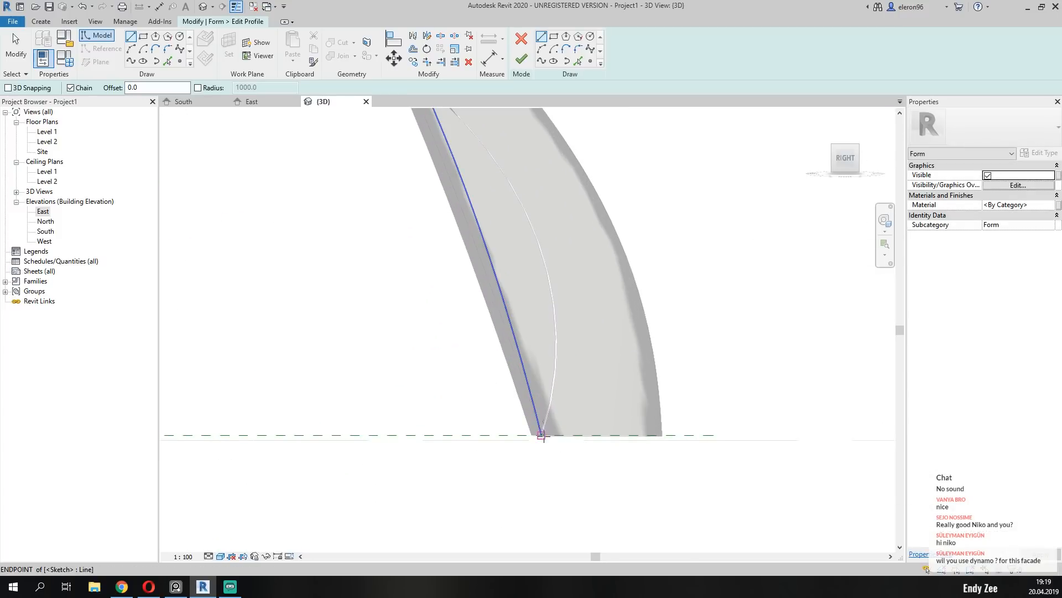
left_click(663, 436)
key("Escape")
key("Escape")
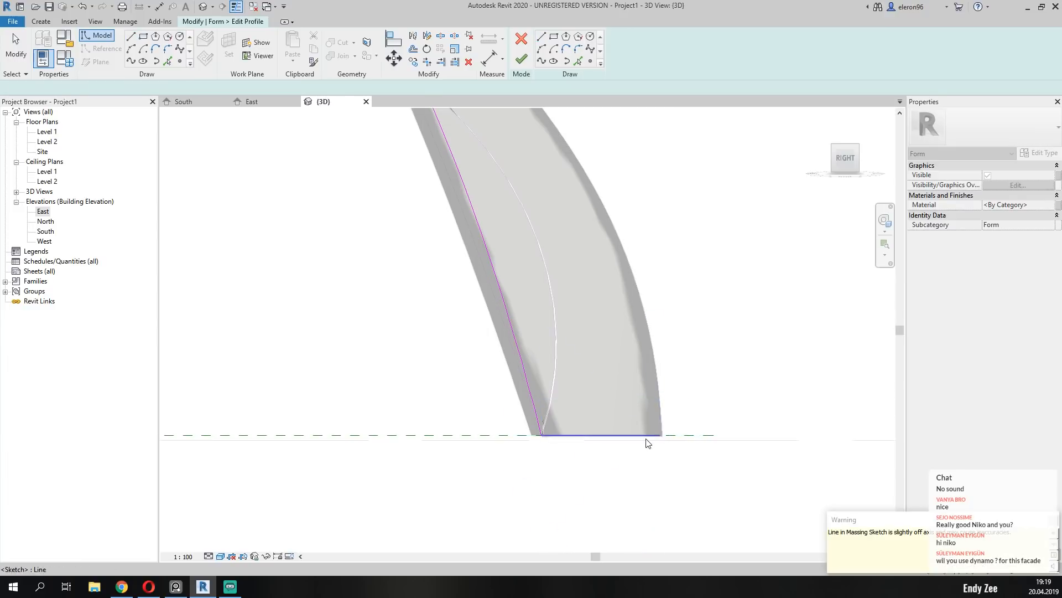
Draw a start-end-radius arc about 11200 mm wide between the guide lines' outer ends, its apex centred below the original curve's, radius about 5606 mm.
scroll(641, 430, "down", 5)
scroll(724, 370, "up", 3)
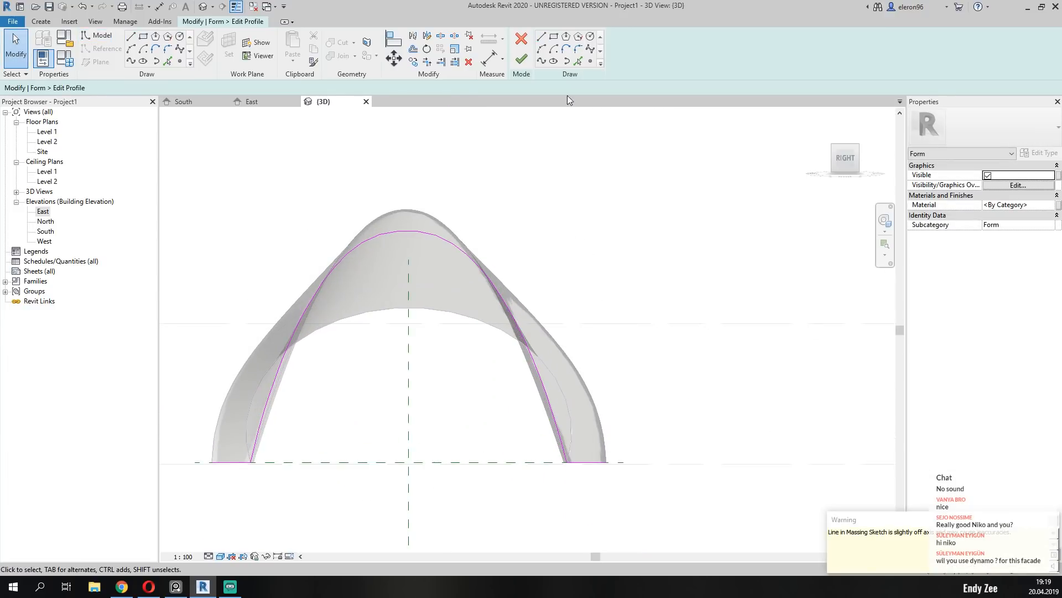
left_click(543, 50)
left_click(212, 462)
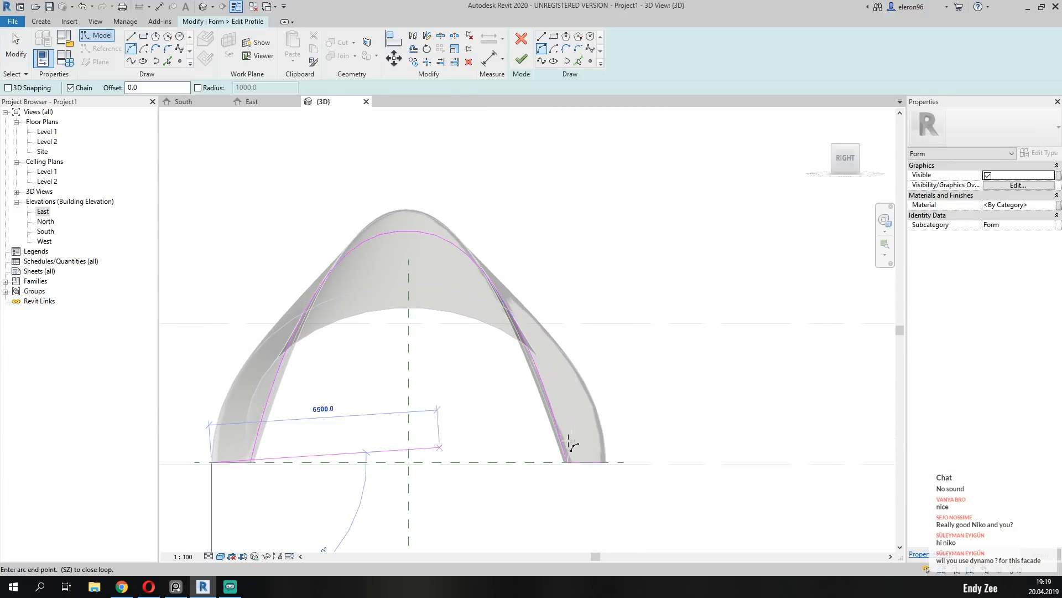
left_click(605, 463)
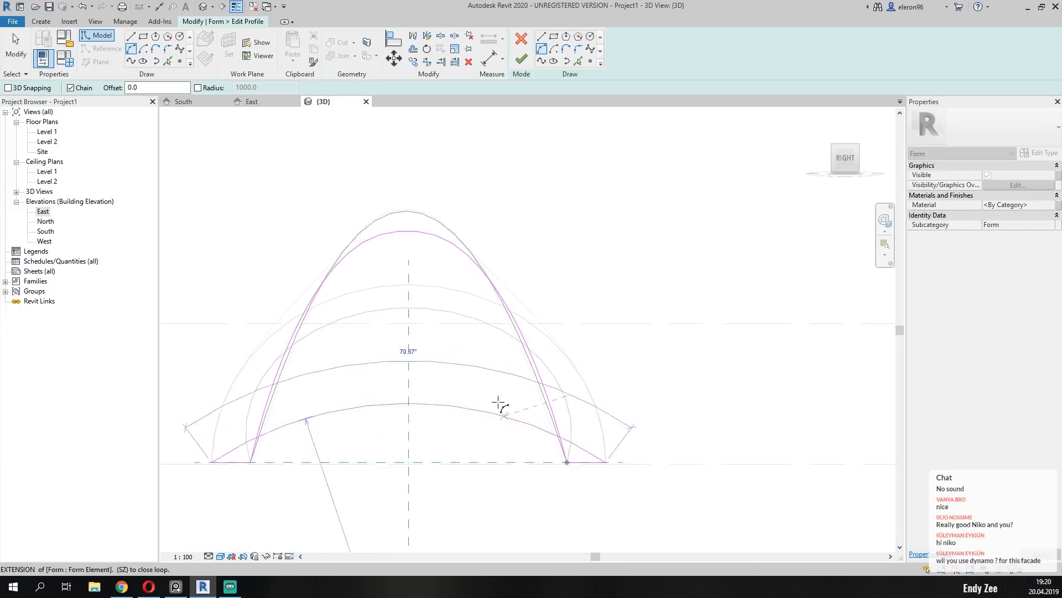
left_click(408, 285)
key("Escape")
key("Escape")
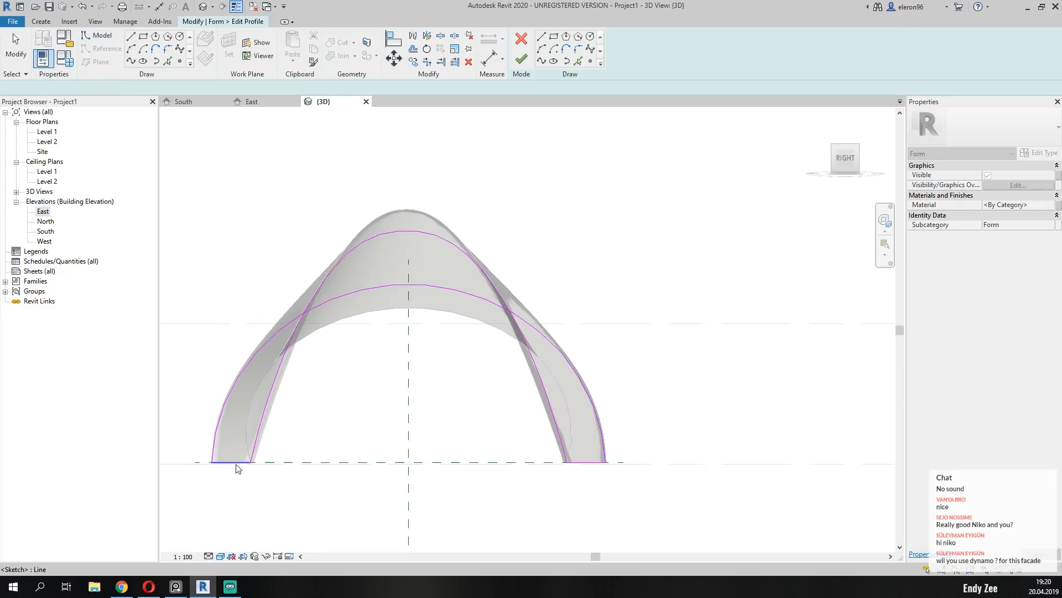
Delete both guide lines and the original curve from the sketch, keeping the new arc, and finish editing the profile.
left_click(237, 464)
key("Delete")
left_click(588, 463)
key("Delete")
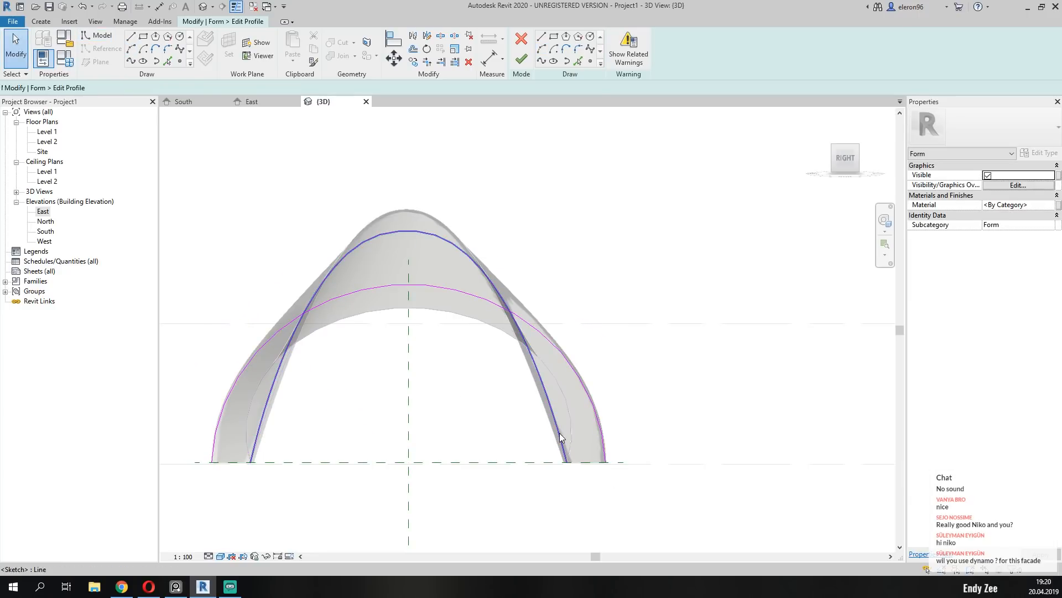
mouse_move(560, 433)
middle_mouse_down("shift")
mouse_move(441, 491)
mouse_move(444, 434)
middle_mouse_up("shift")
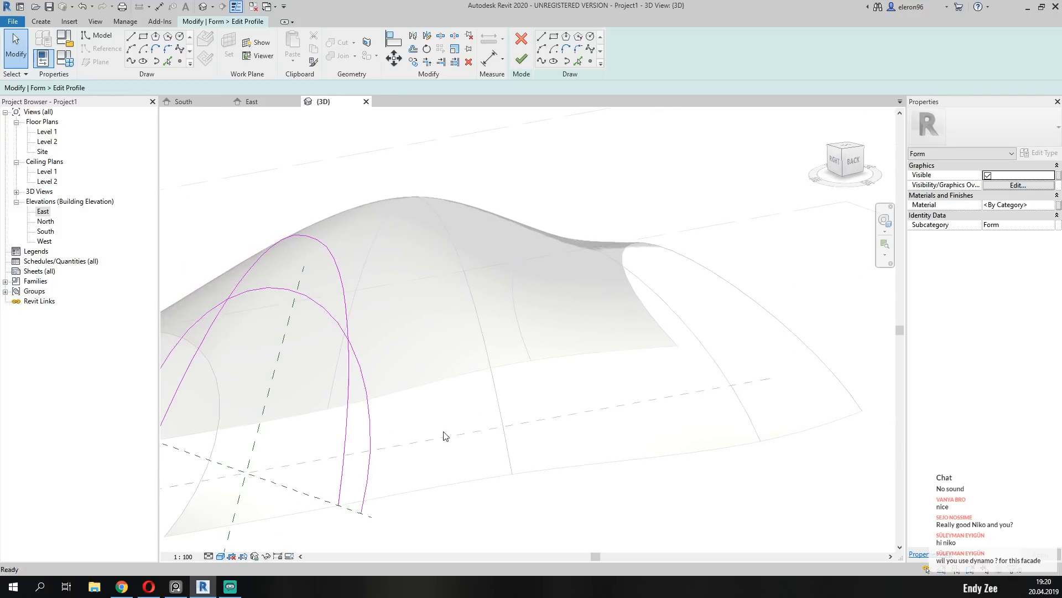
left_click(351, 410)
key("Delete")
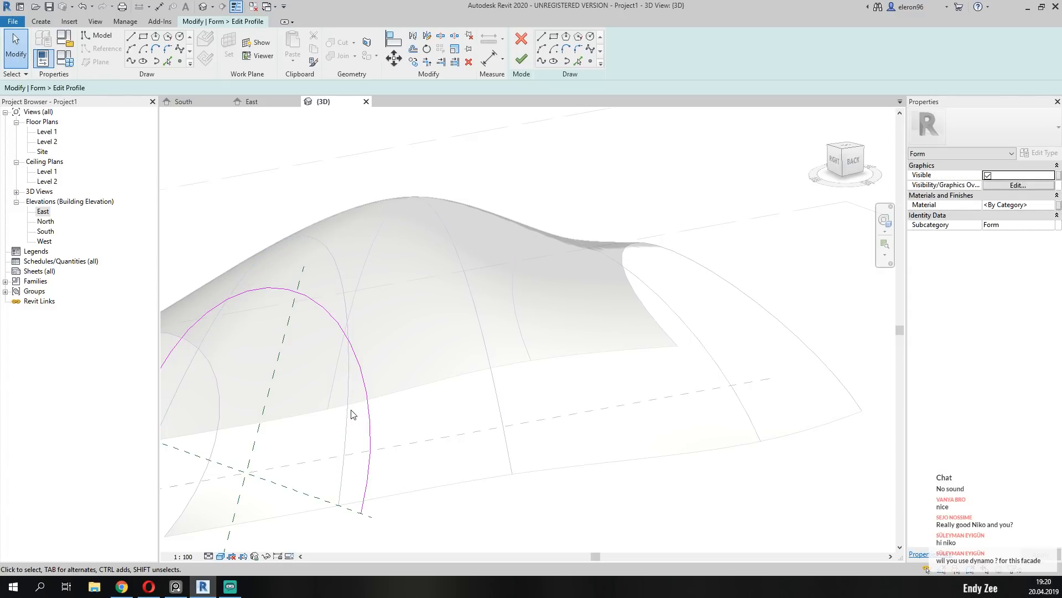
scroll(352, 414, "down", 3)
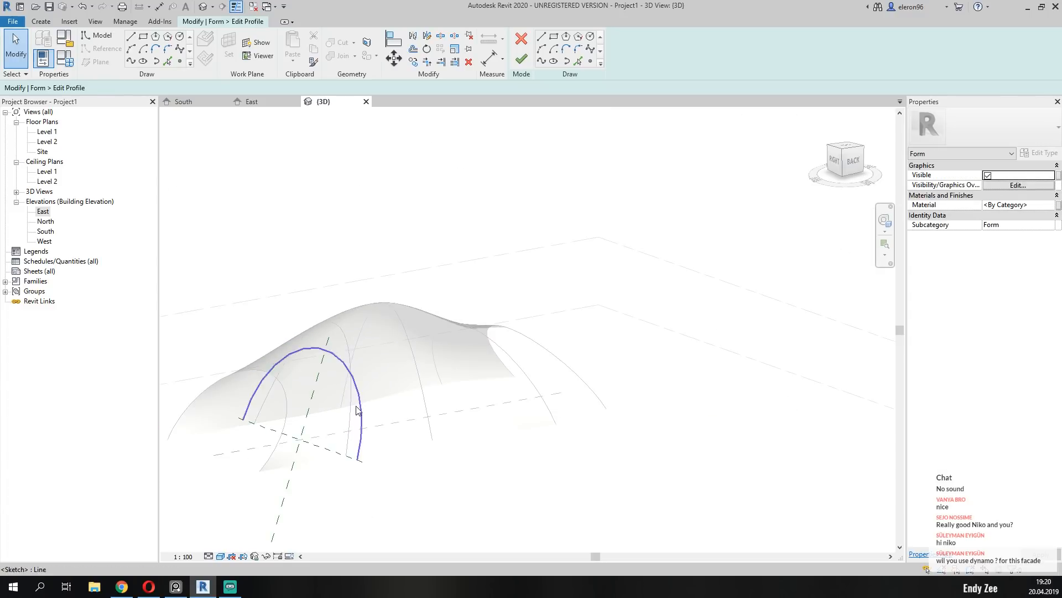
left_click(521, 59)
Inspect the reshaped mass from the left and back, and compare its shape and facade with the reference photo of the pavilion.
left_click(605, 356)
middle_click_drag(606, 356, 277, 430, "shift")
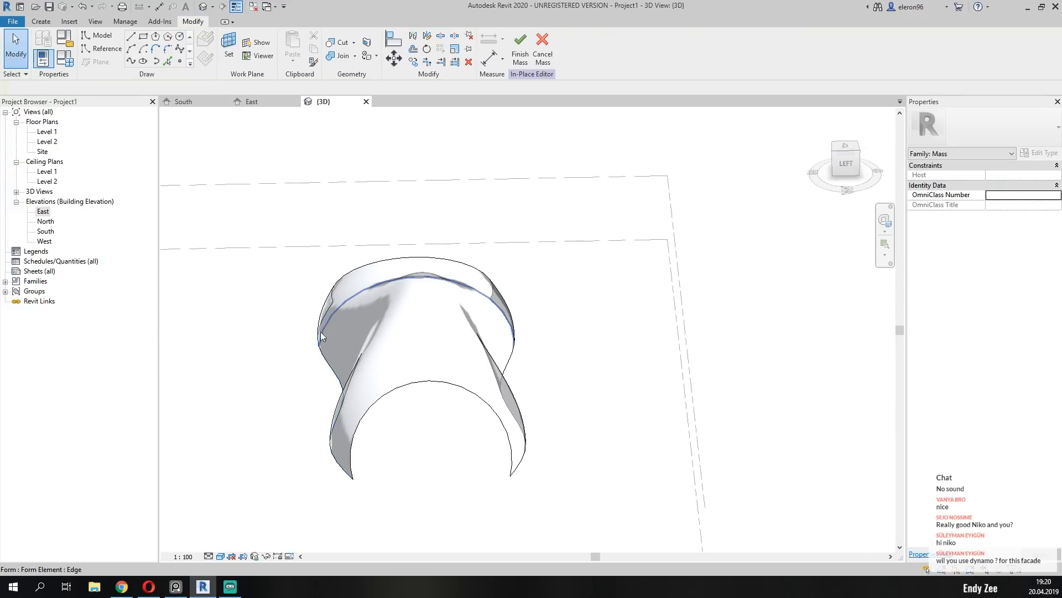
middle_click_drag(321, 350, 409, 316, "shift")
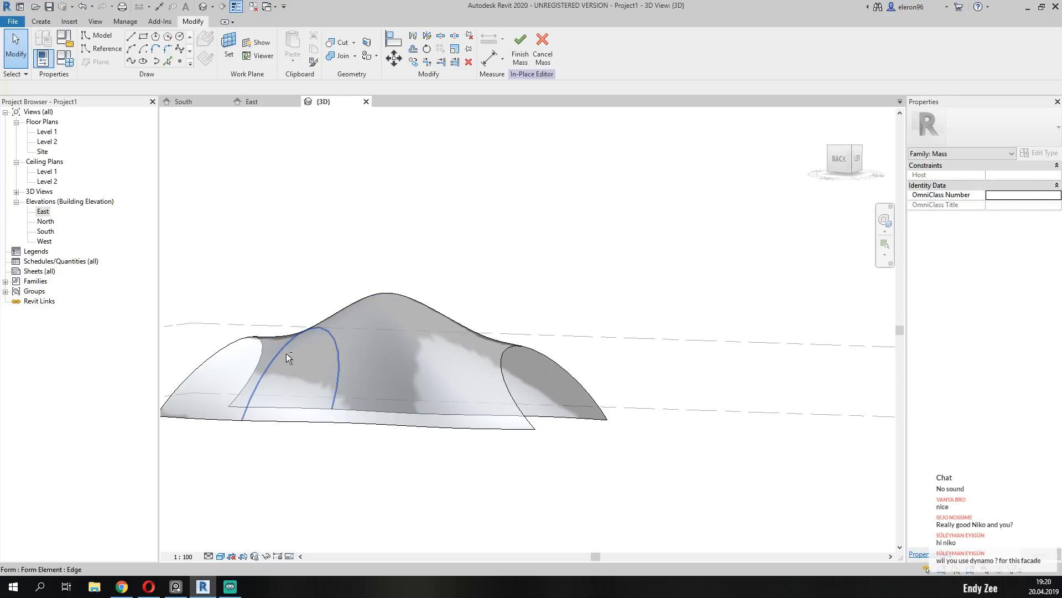
middle_click_drag(287, 357, 530, 386, "shift")
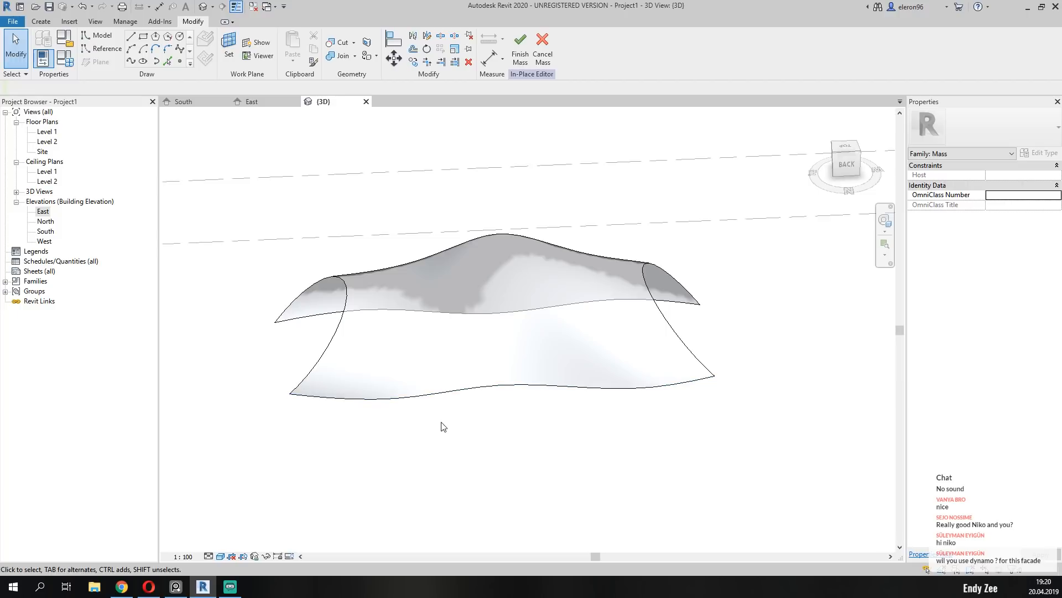
middle_click_drag(432, 424, 515, 415, "shift")
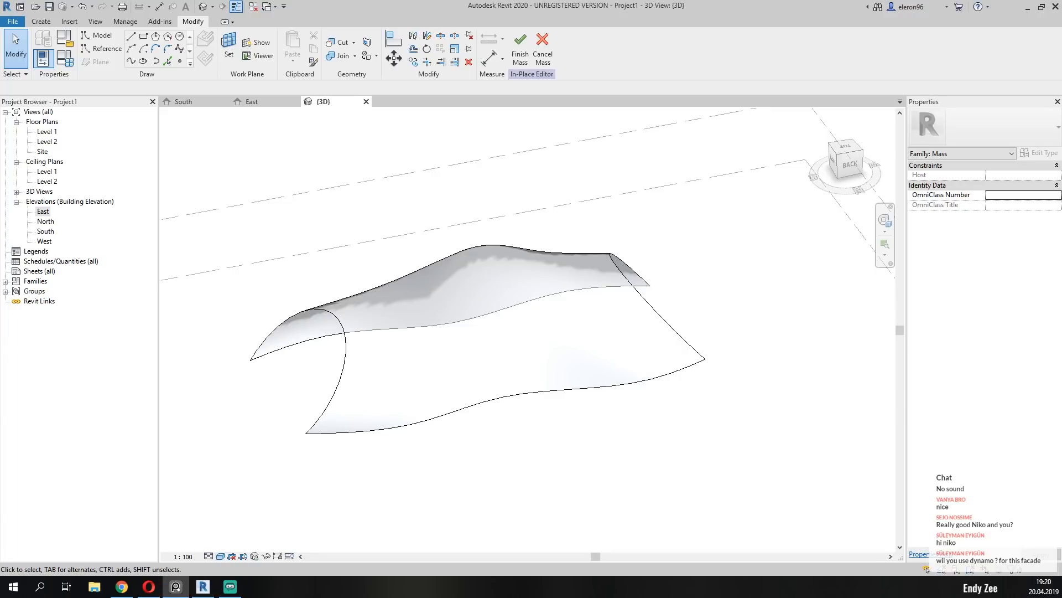
right_click_drag(0, 390, 595, 310)
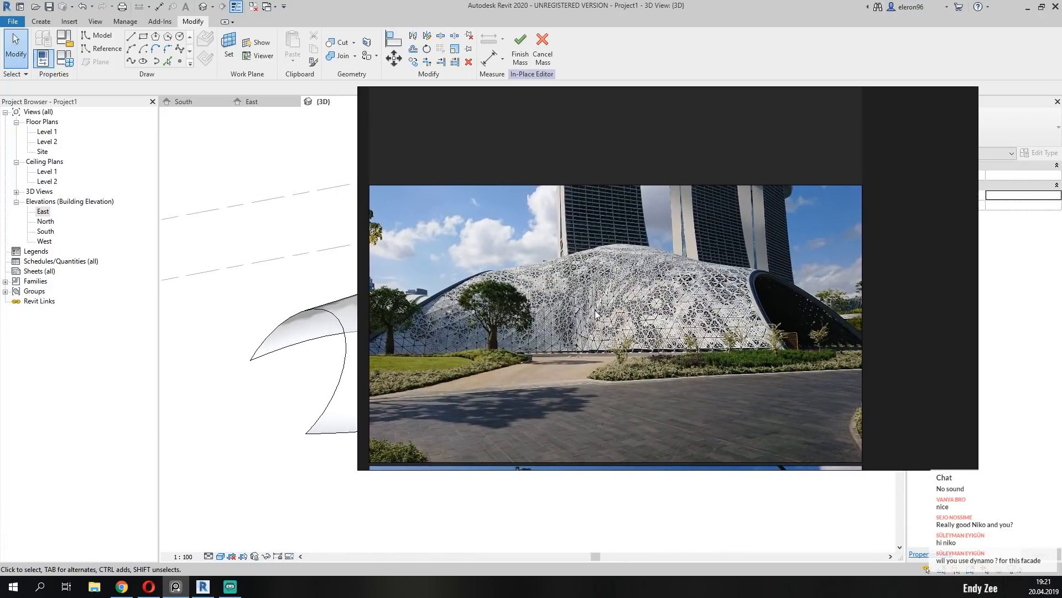
scroll(600, 304, "up", 3)
scroll(601, 304, "up", 2)
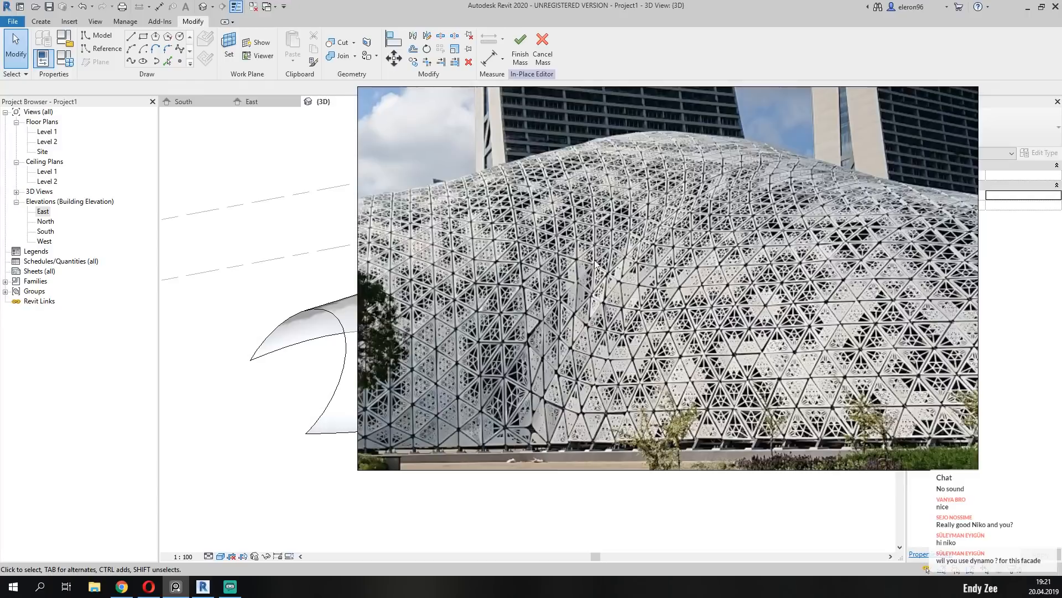
right_click_drag(664, 357, 0, 450)
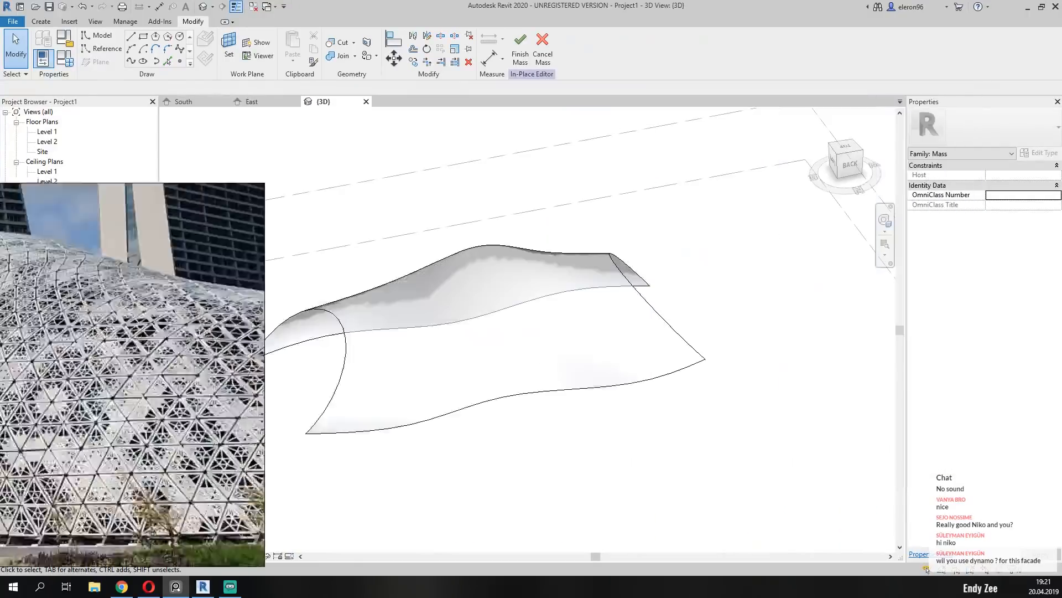
Divide the mass's curved outer surface into a UV grid and inspect the divisions.
left_click(387, 431)
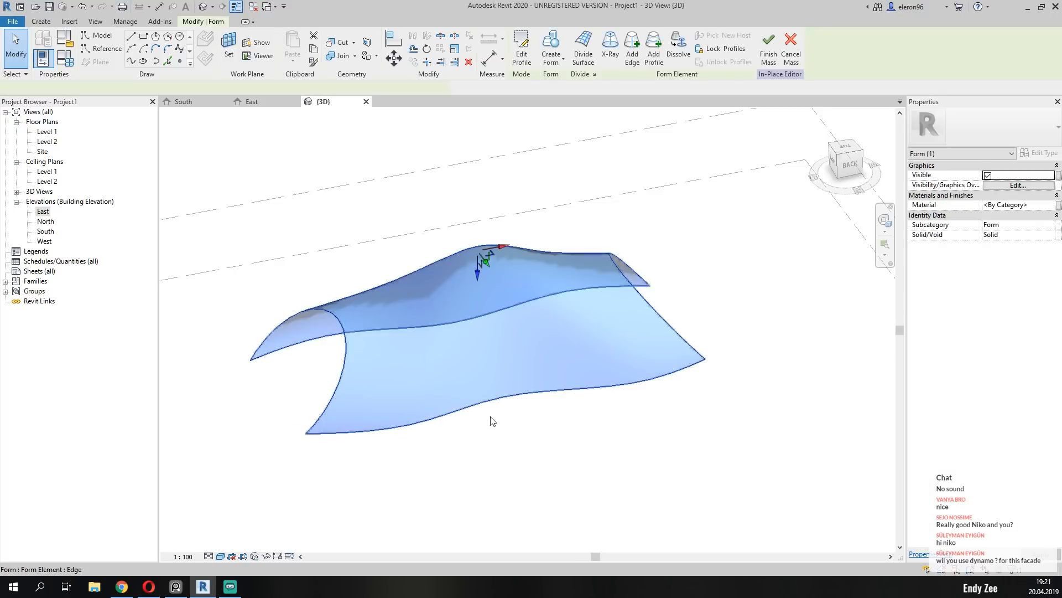
middle_click_drag(590, 451, 539, 398, "shift")
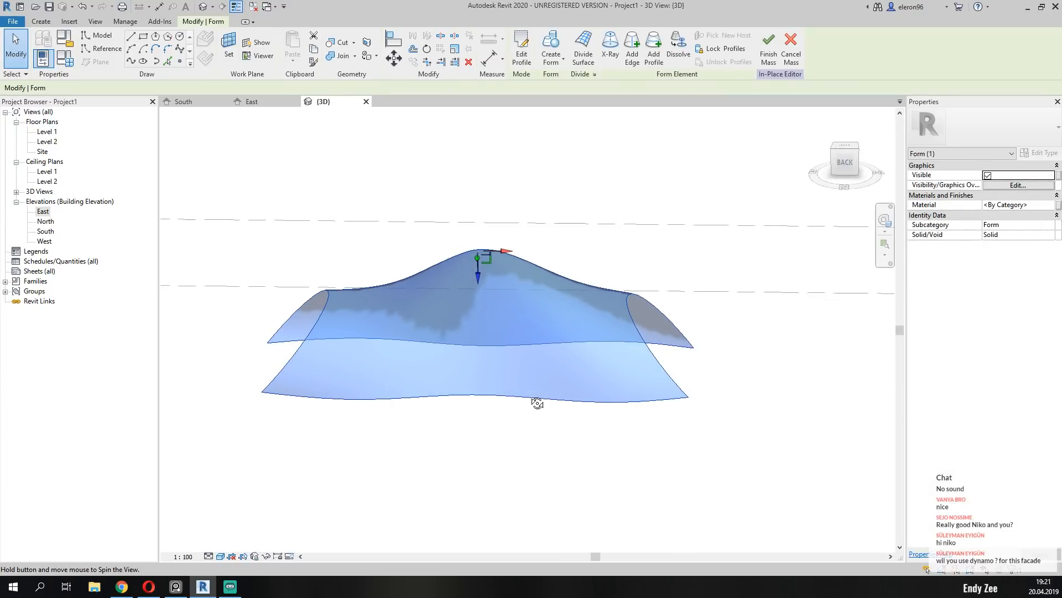
left_click(579, 55)
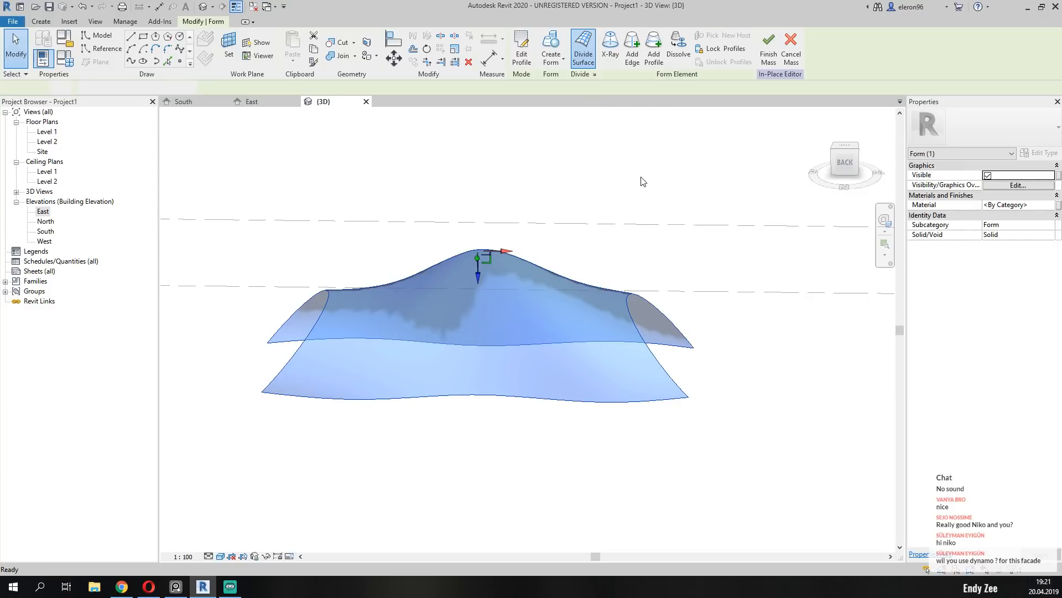
middle_click_drag(418, 394, 418, 434, "shift")
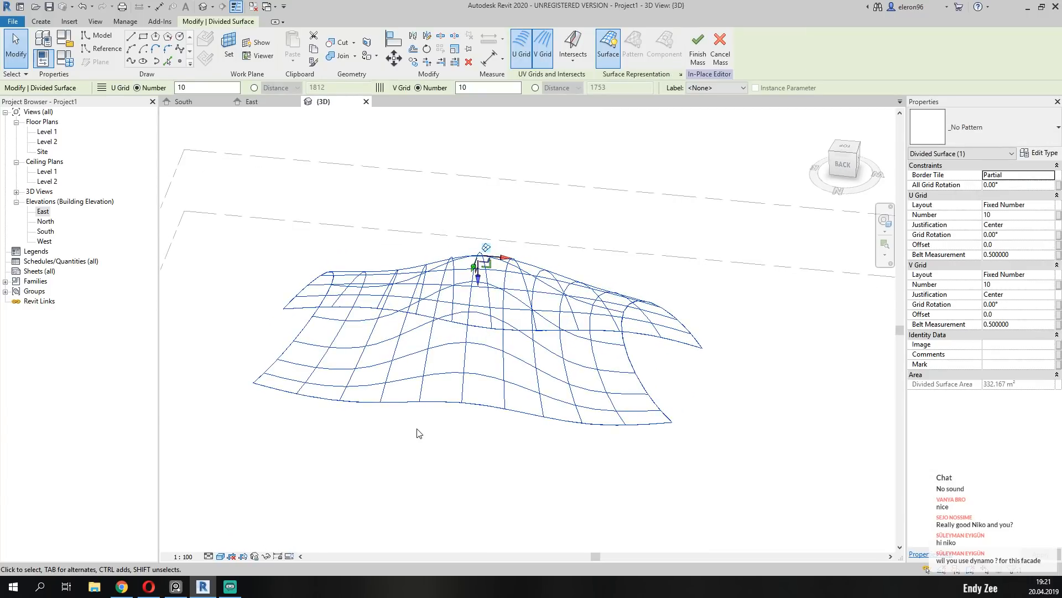
scroll(471, 342, "up", 2)
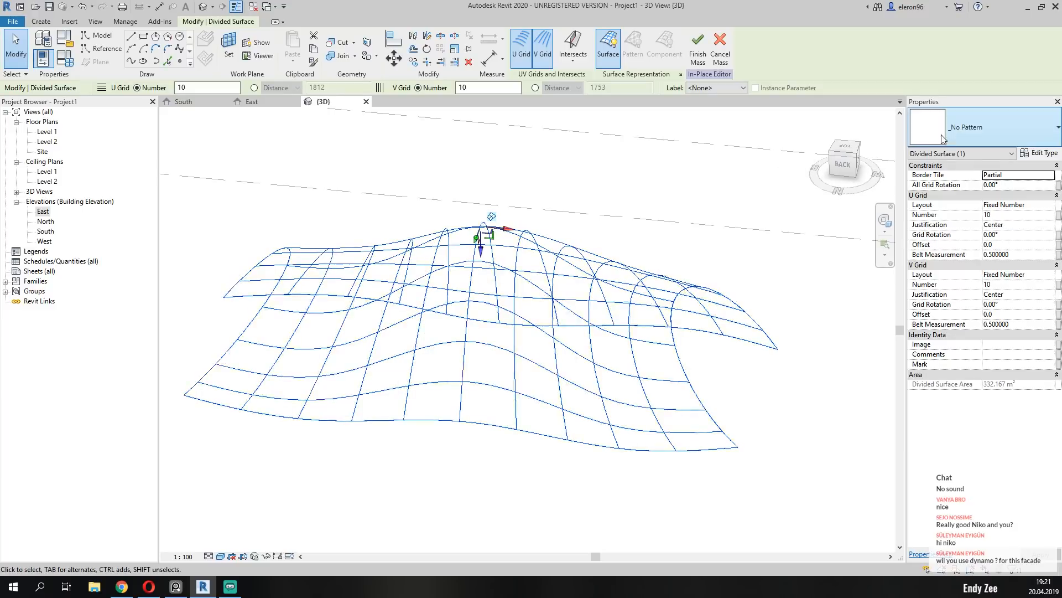
Apply the Triangle (bent) pattern to the divided surface and inspect the resulting panels from the back.
left_click(965, 141)
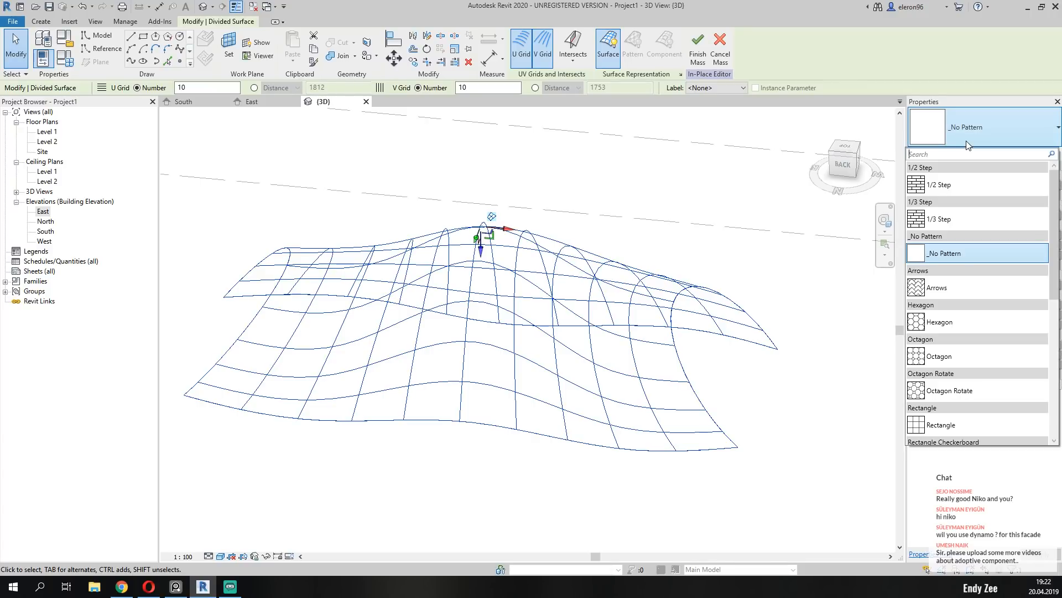
scroll(984, 251, "down", 2)
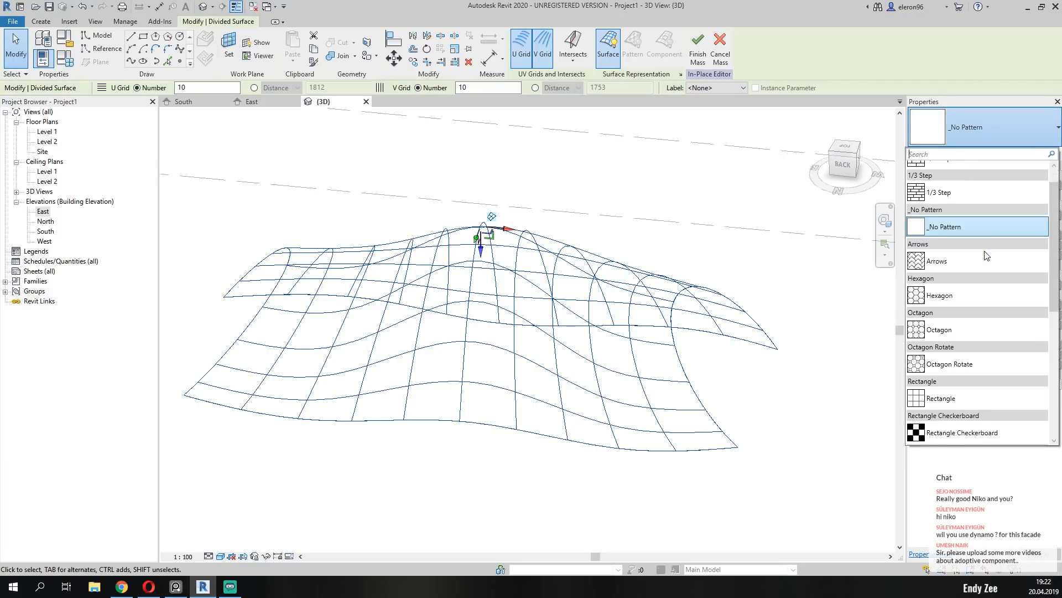
scroll(984, 251, "down", 3)
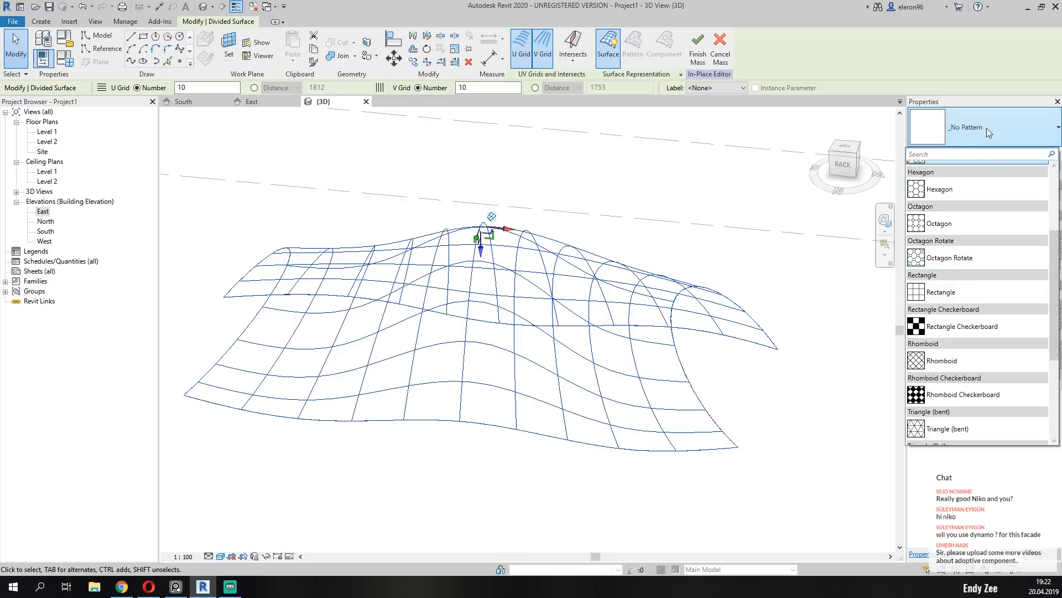
scroll(982, 124, "up", 1)
scroll(955, 259, "down", 3)
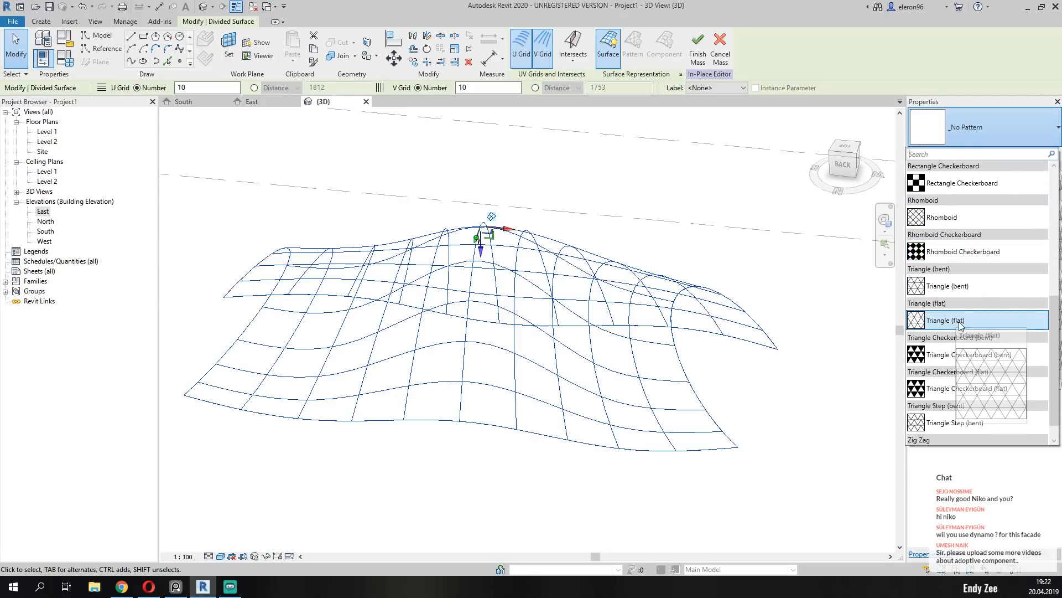
left_click(980, 284)
middle_click_drag(600, 376, 309, 267, "shift")
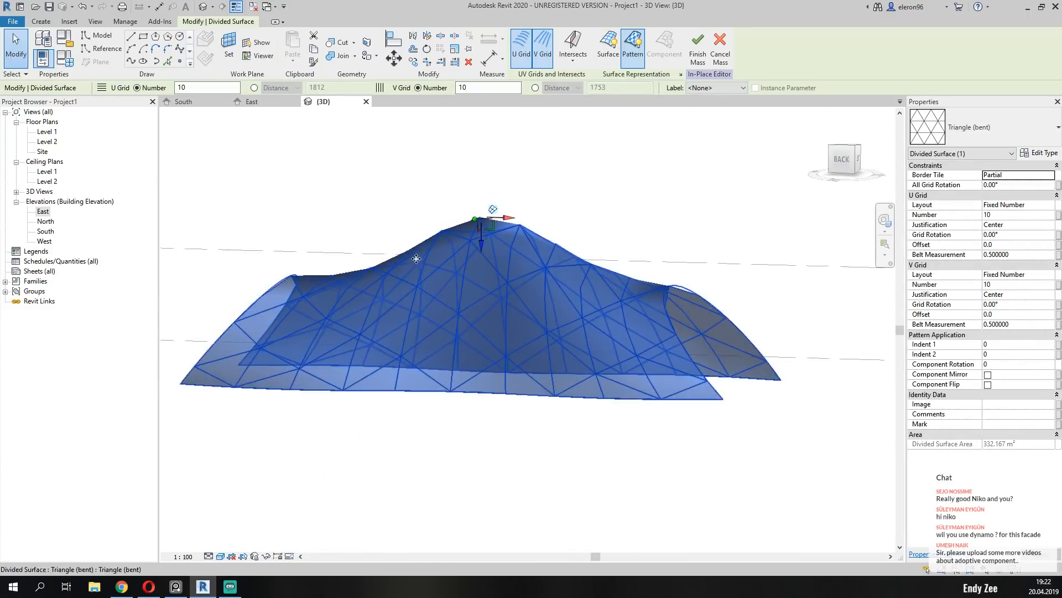
scroll(648, 319, "down", 5)
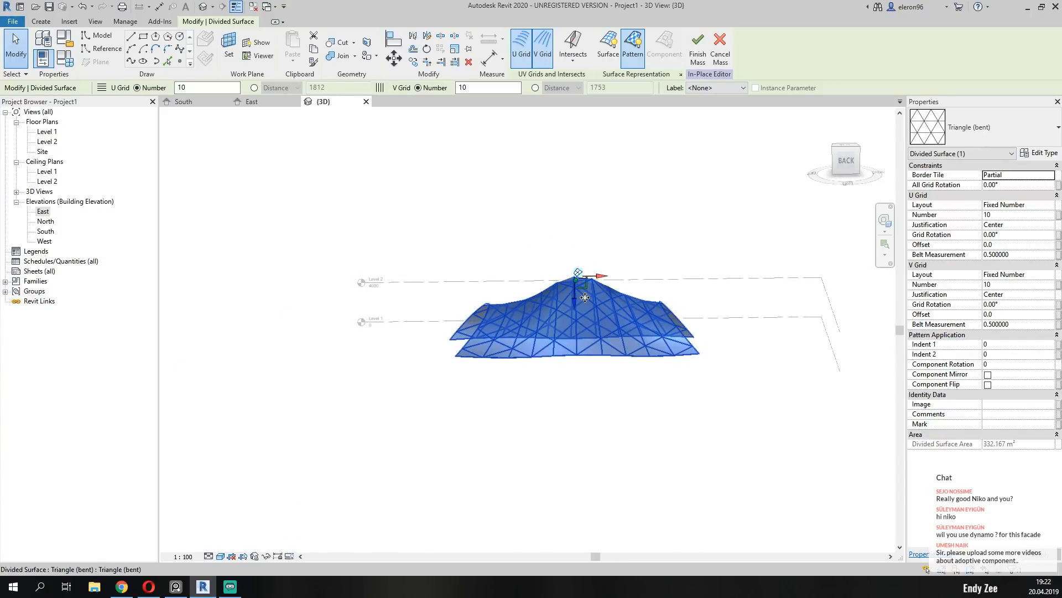
scroll(576, 299, "up", 3)
middle_click_drag(598, 381, 578, 390, "shift")
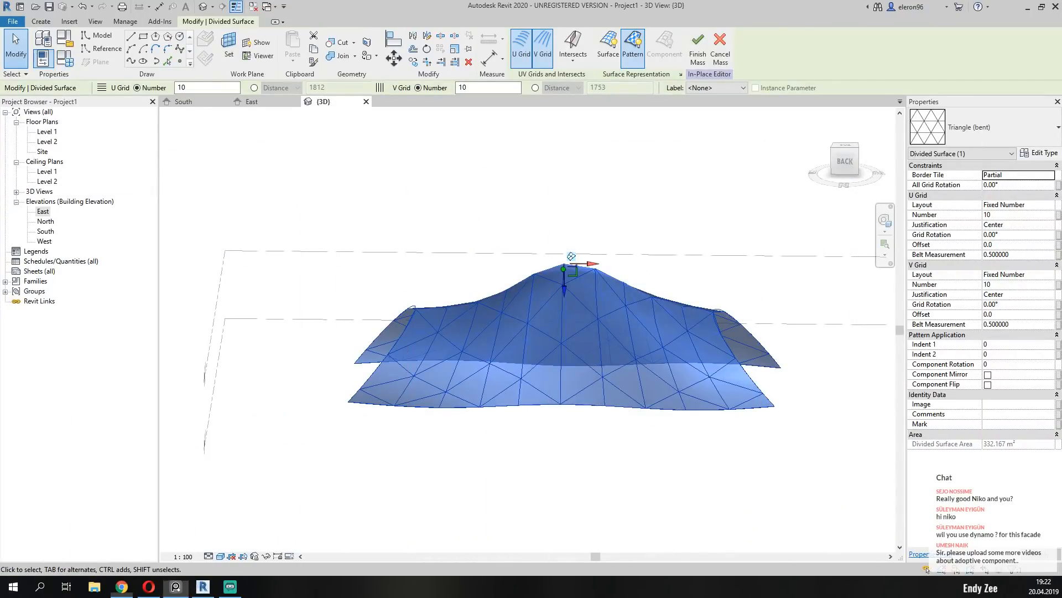
Set the divided surface's U grid and V grid numbers both to 30 and inspect the denser triangles.
left_click(1003, 214)
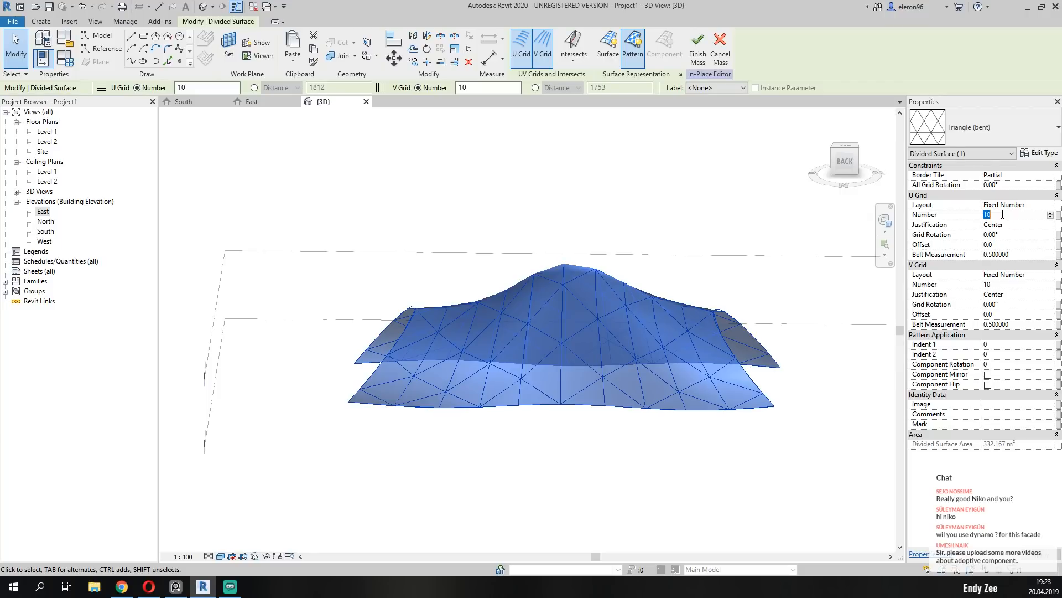
type("30")
left_click(1003, 275)
left_click(1011, 284)
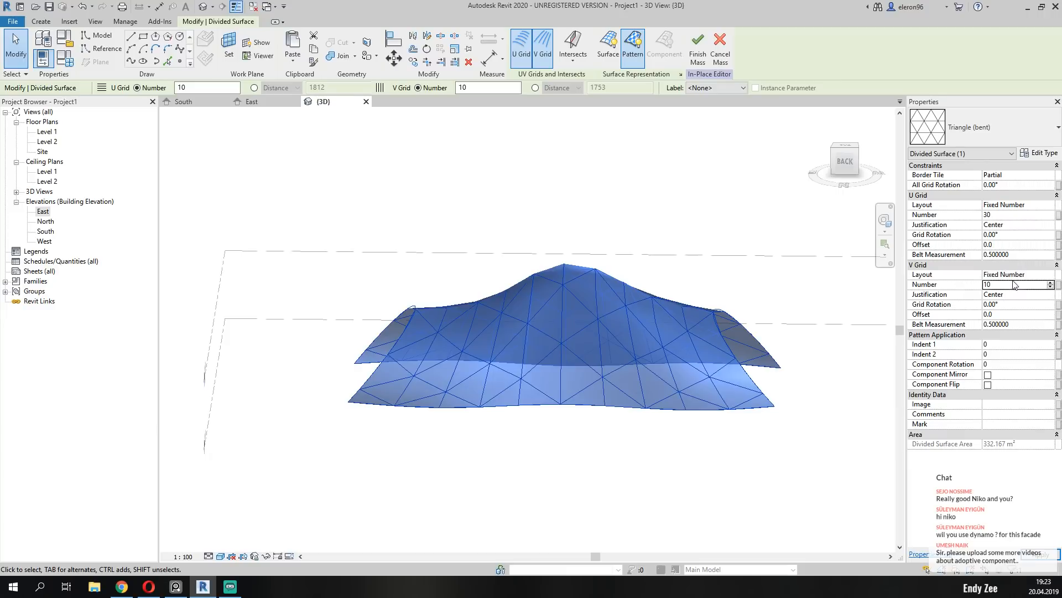
type("30")
key("Return")
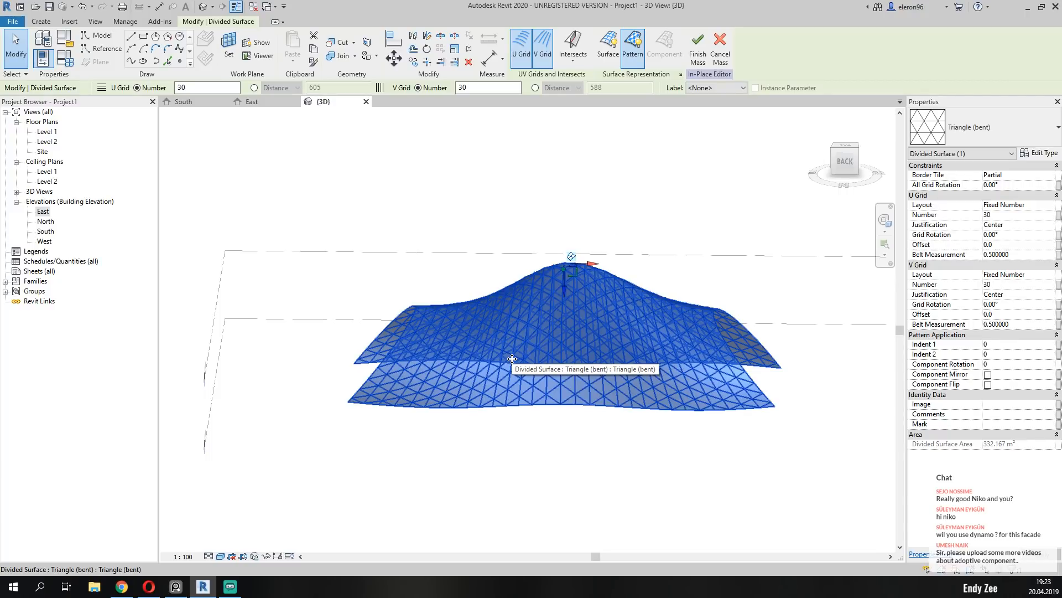
middle_click_drag(512, 359, 435, 354, "shift")
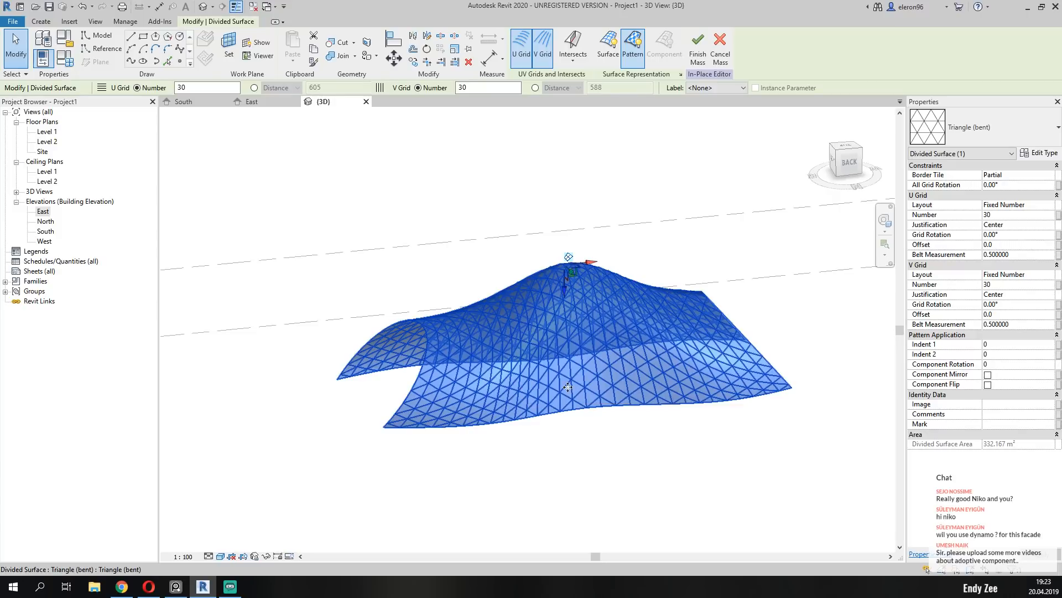
middle_click_drag(524, 387, 691, 354, "shift")
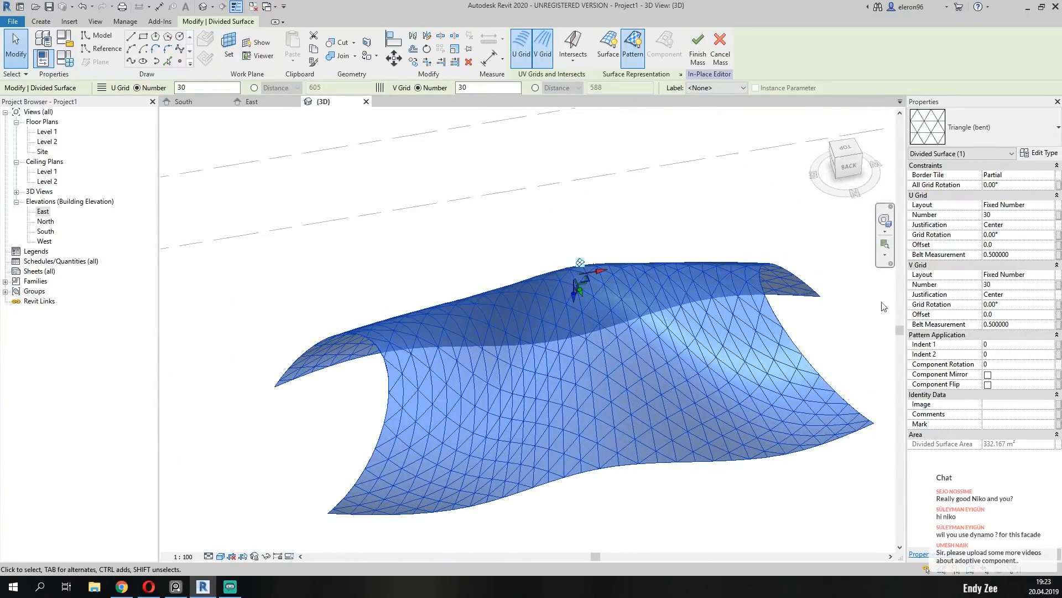
Clear the current surface division, divide the mass's outer surface again and apply the Triangle (bent) pattern to it.
left_click(753, 324)
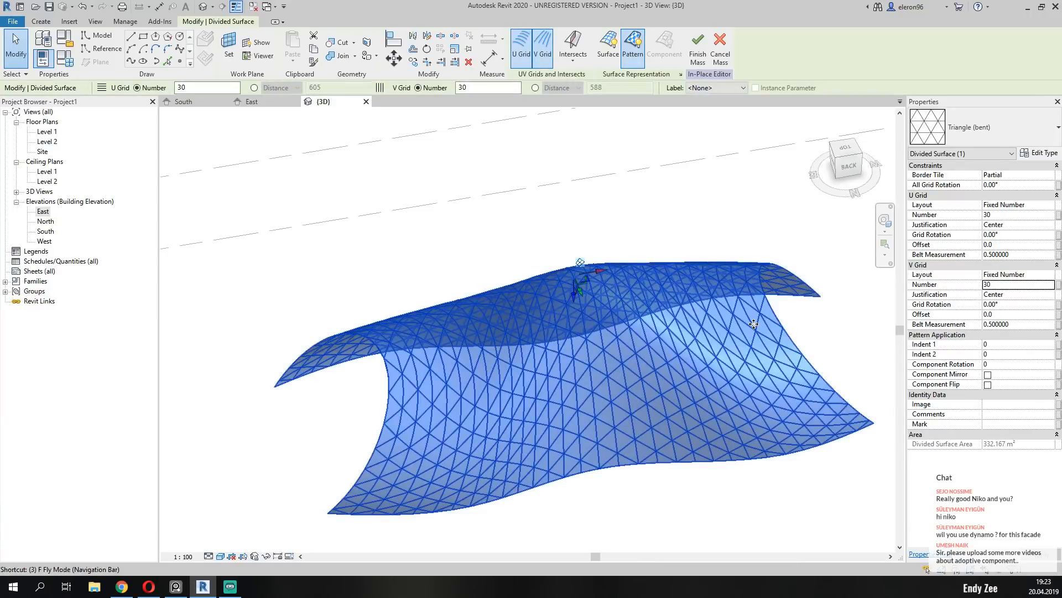
key("Escape")
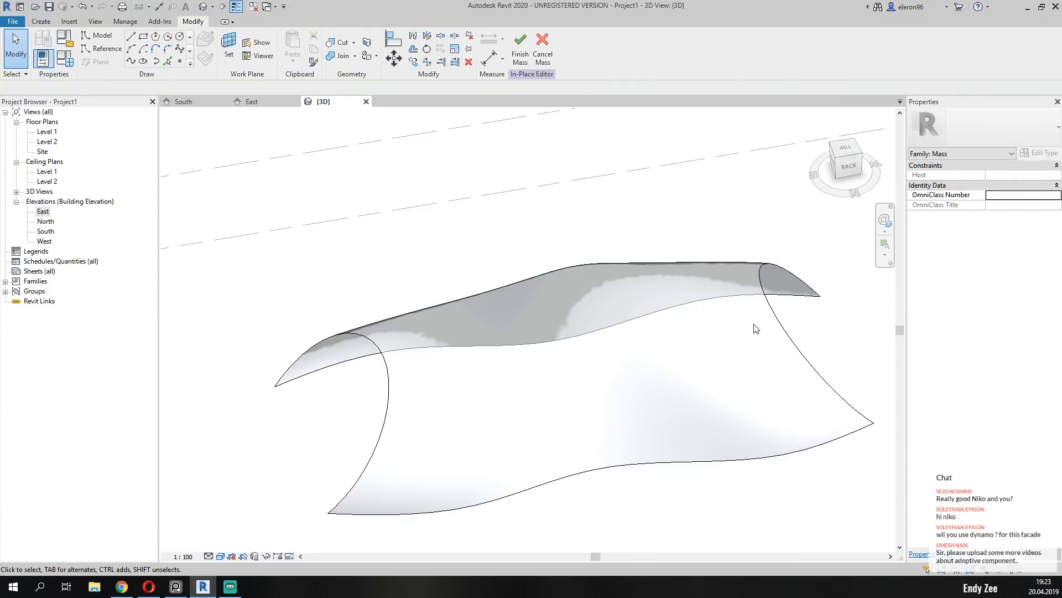
left_click(628, 466)
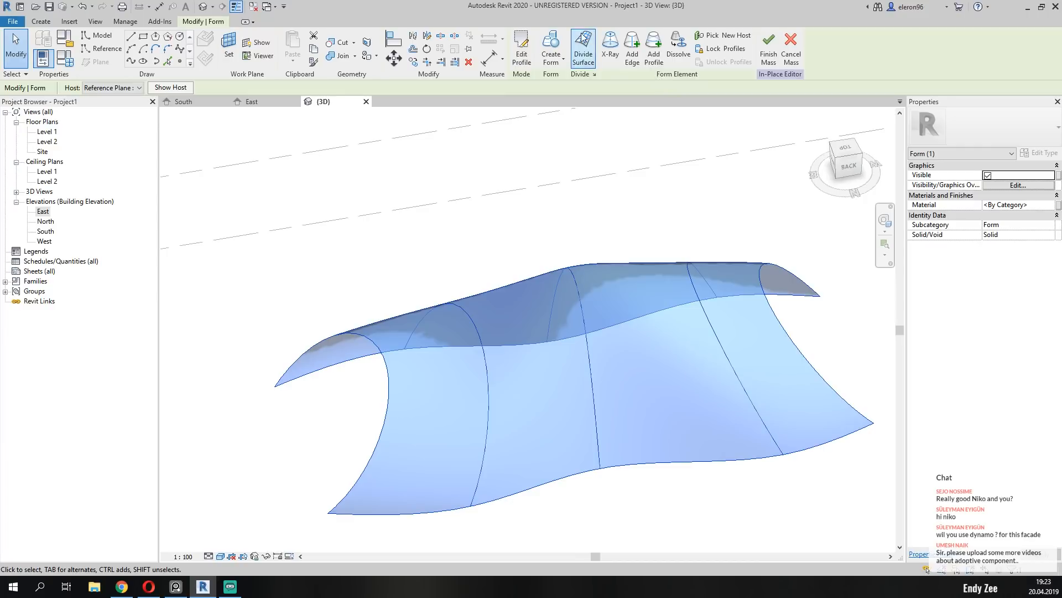
left_click(583, 47)
left_click(982, 137)
scroll(987, 293, "down", 6)
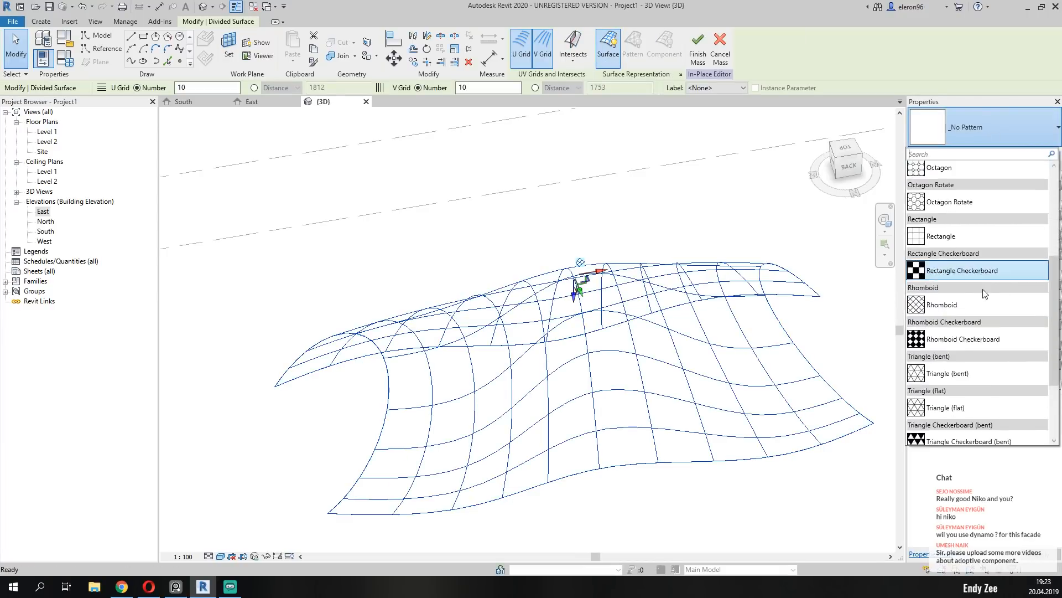
left_click(992, 287)
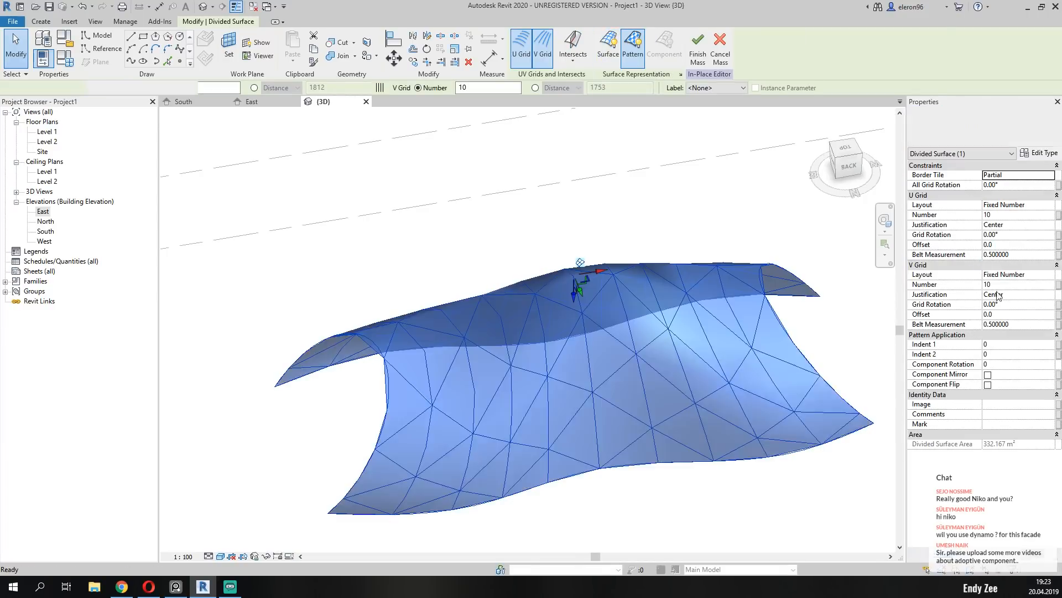
Set the U grid number to 30 and the V grid number first to 35 and then to 36, checking the panel proportions.
left_click(1003, 215)
type("30")
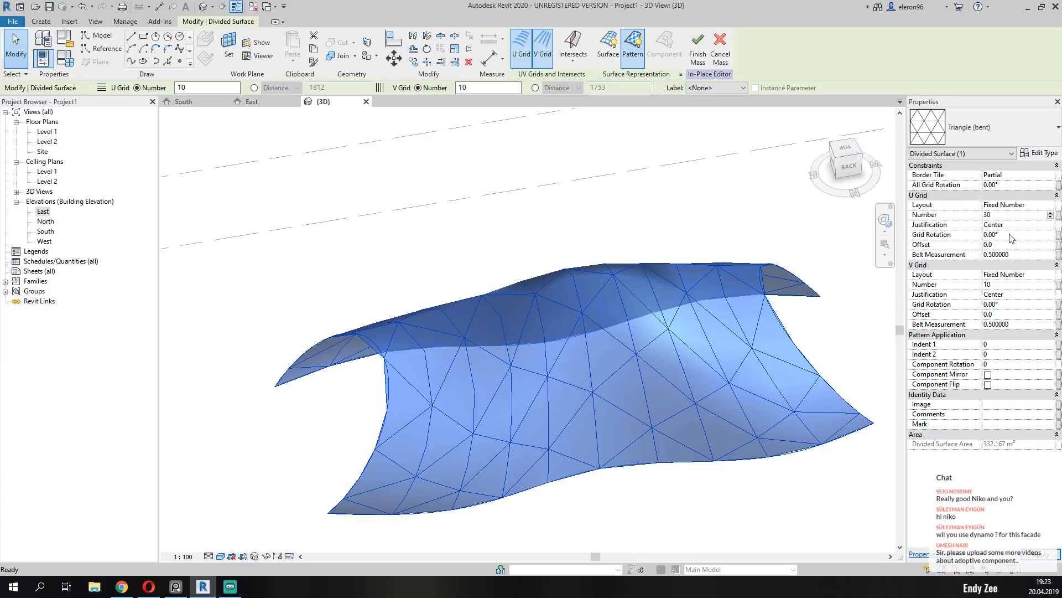
left_click(1008, 285)
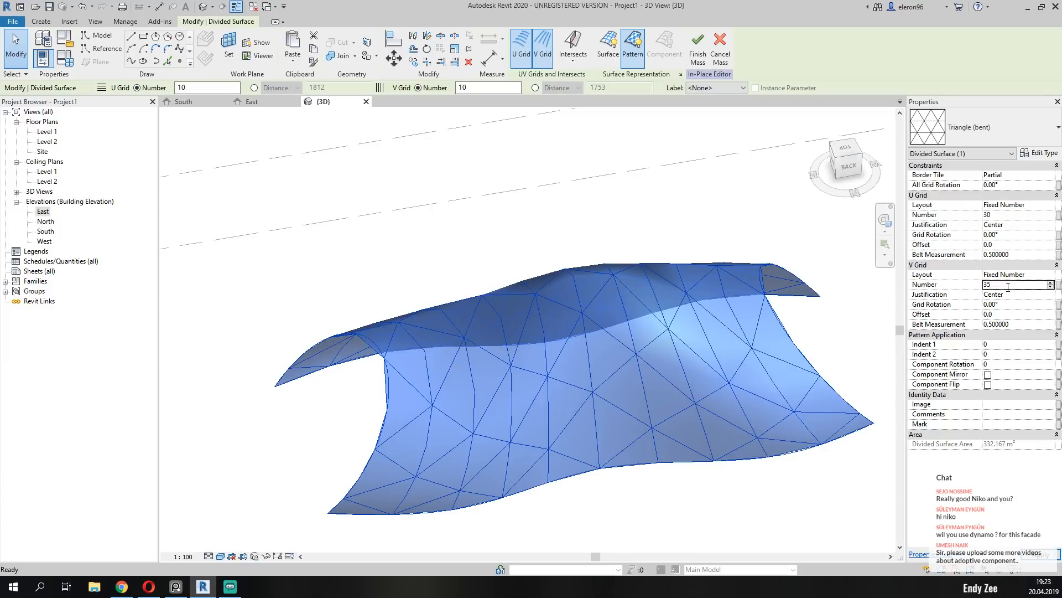
key("Return")
middle_click_drag(626, 390, 639, 354, "shift")
left_click(1003, 286)
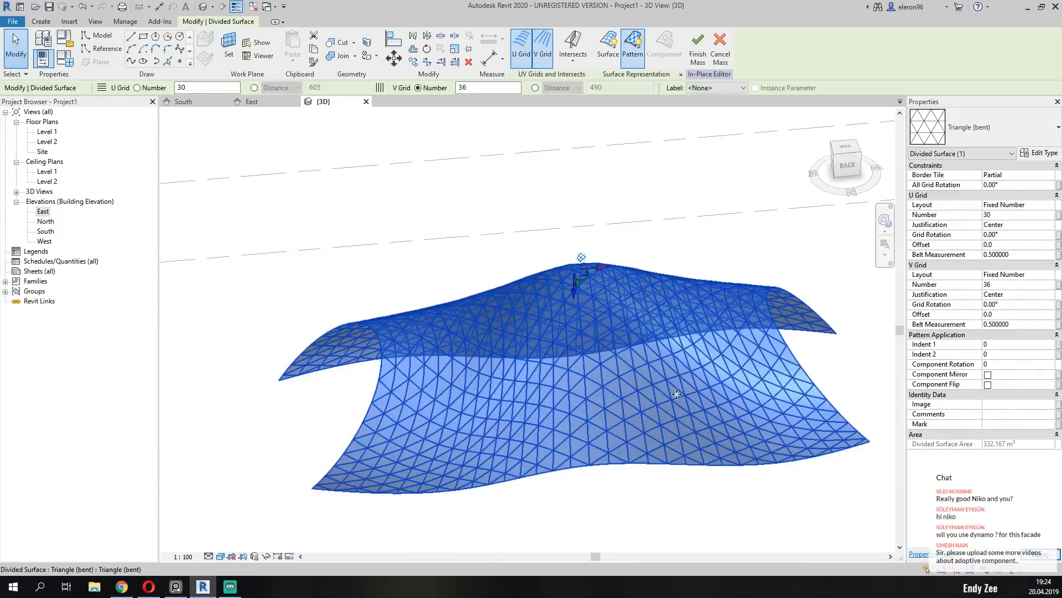
middle_click_drag(580, 373, 621, 344)
scroll(297, 366, "up", 2)
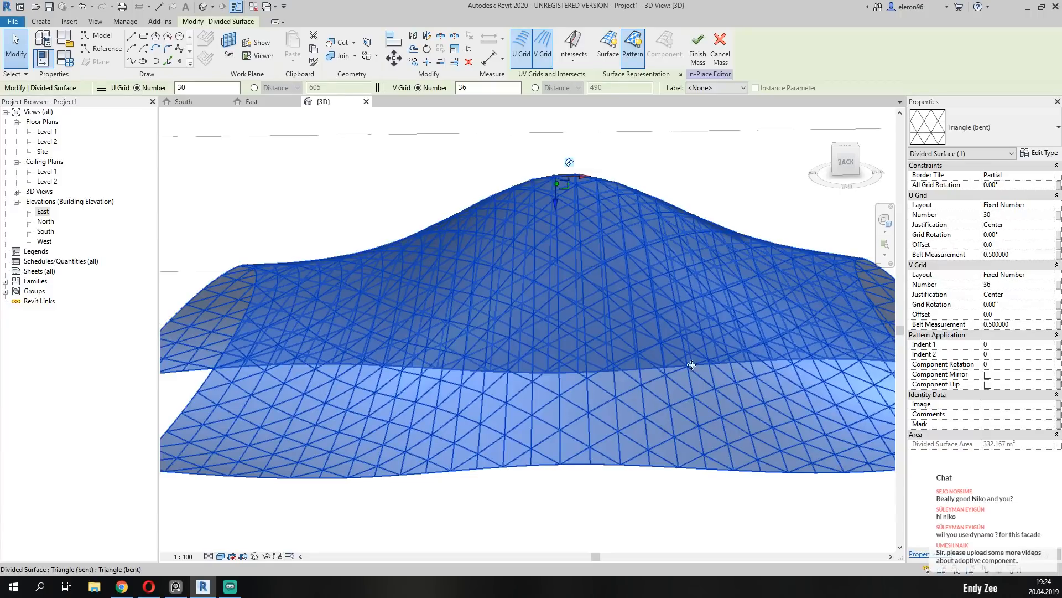
middle_click_drag(775, 370, 540, 391, "shift")
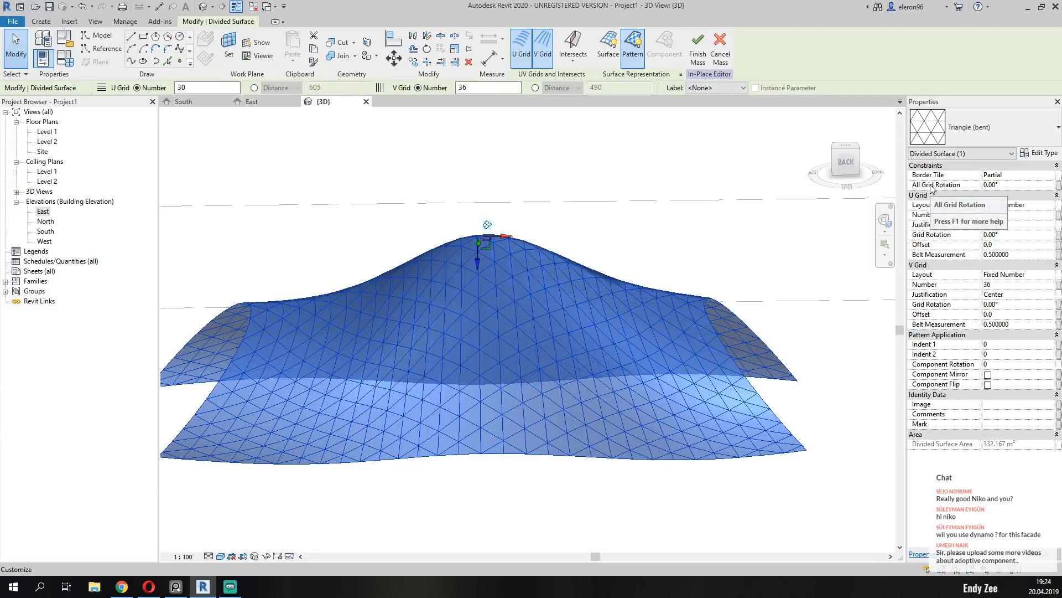
Rotate all grids of the divided surface by 45° and inspect the rotated triangle pattern, keeping Triangle (bent).
left_click(1016, 186)
type("45")
key("Return")
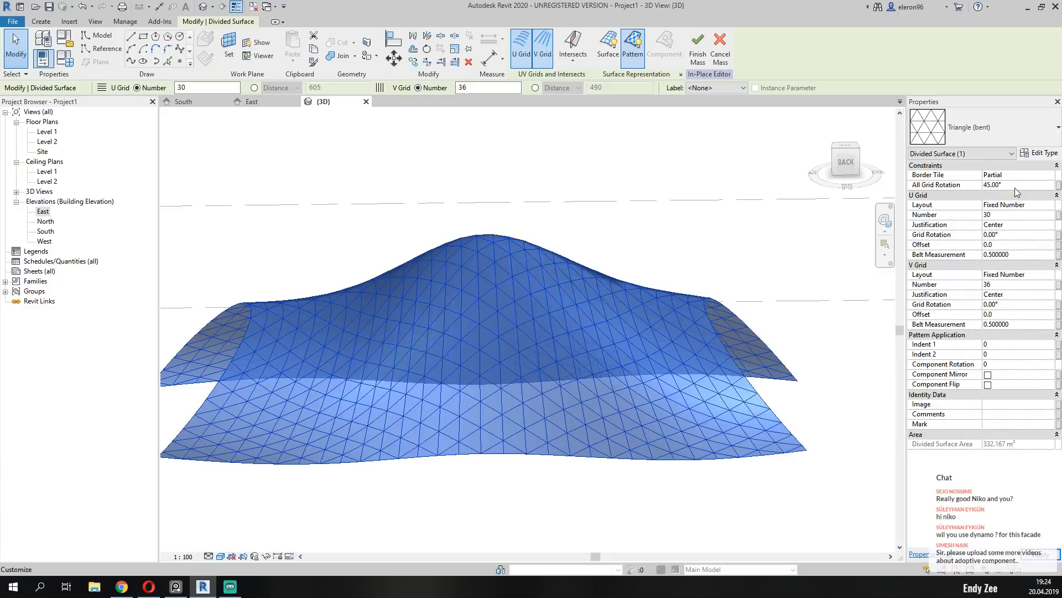
middle_click_drag(574, 434, 526, 362, "shift")
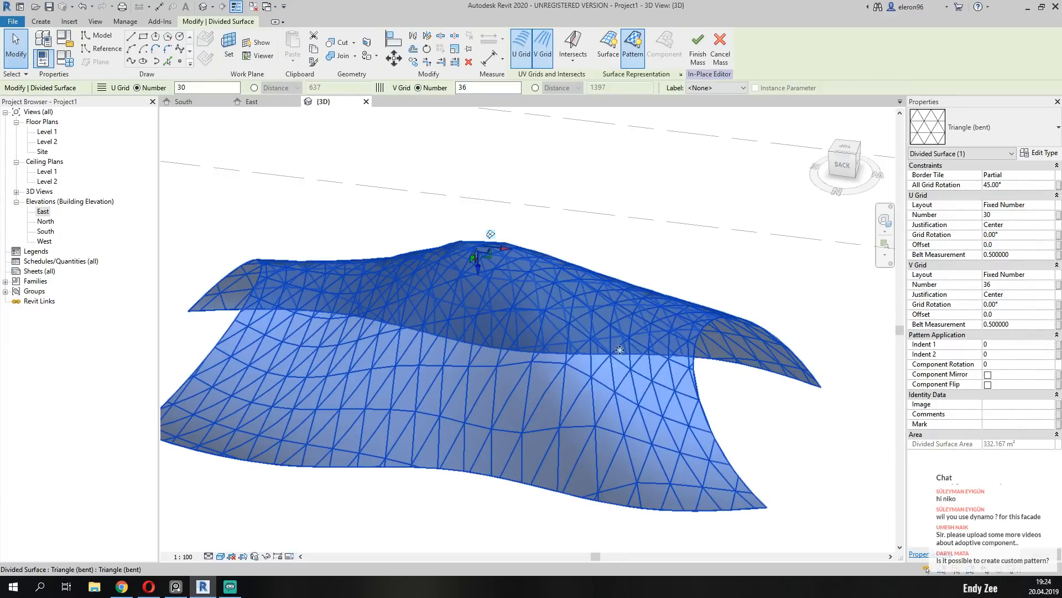
left_click(975, 130)
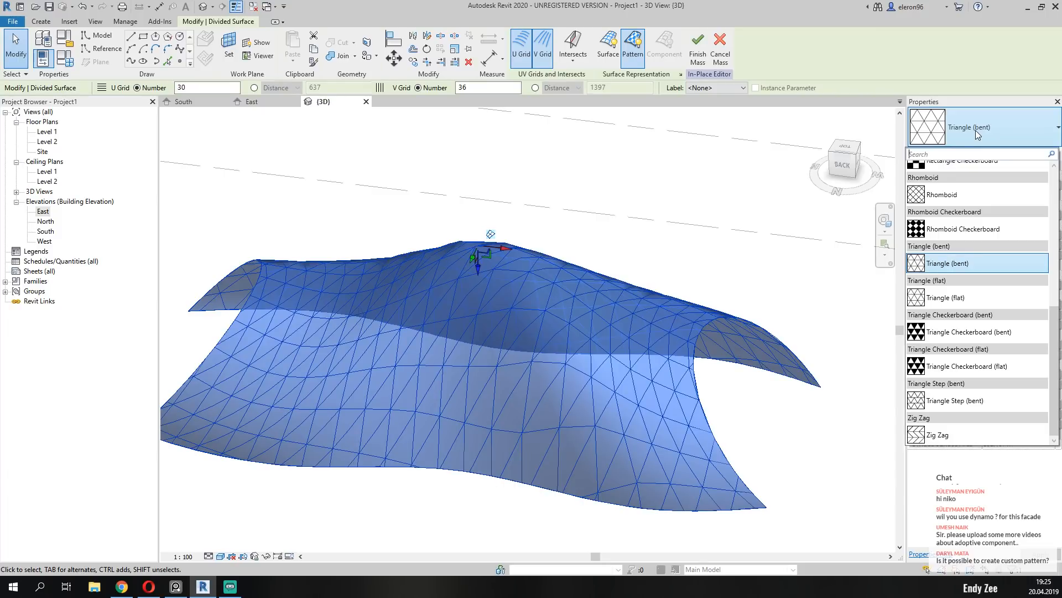
left_click(975, 131)
middle_click_drag(519, 432, 591, 409)
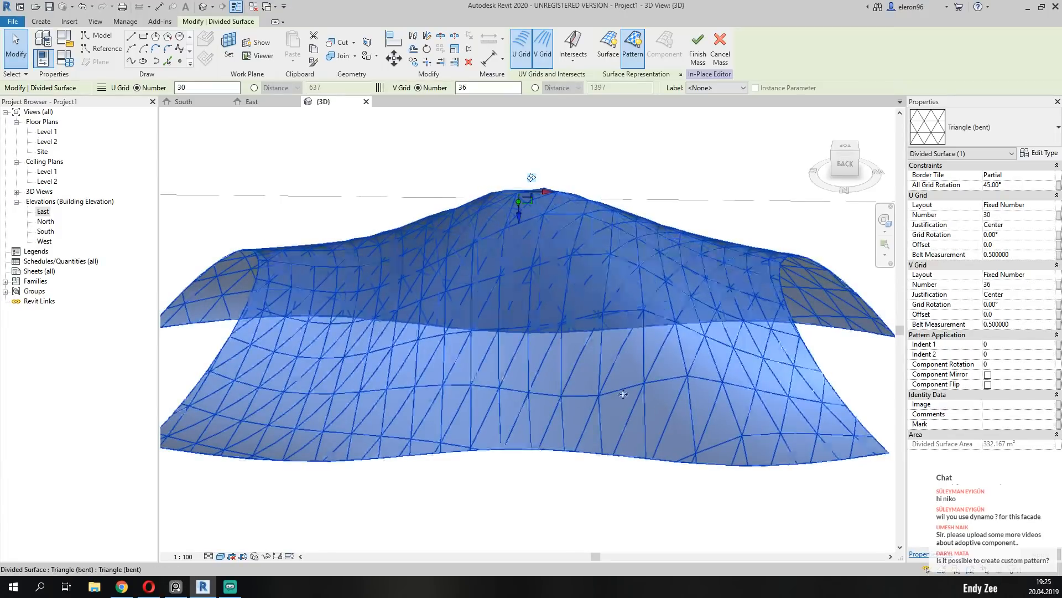
Set the U grid number of the rotated pattern to 40.
left_click(1014, 285)
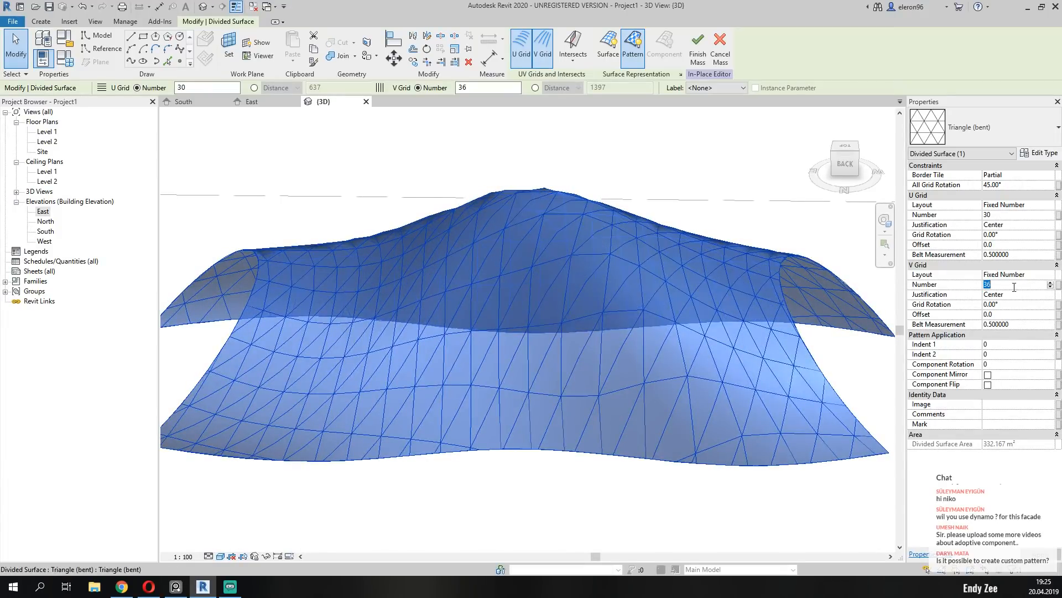
left_click(1010, 216)
type("40")
key("Return")
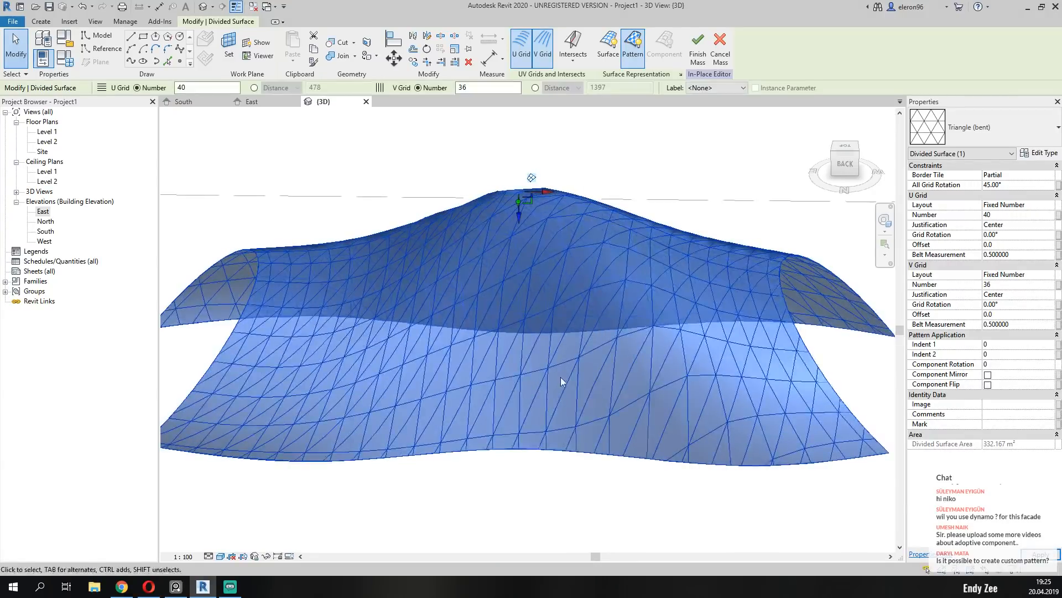
Set the U grid number to 45, and the V grid number first to 40 and then to 45.
left_click(1006, 214)
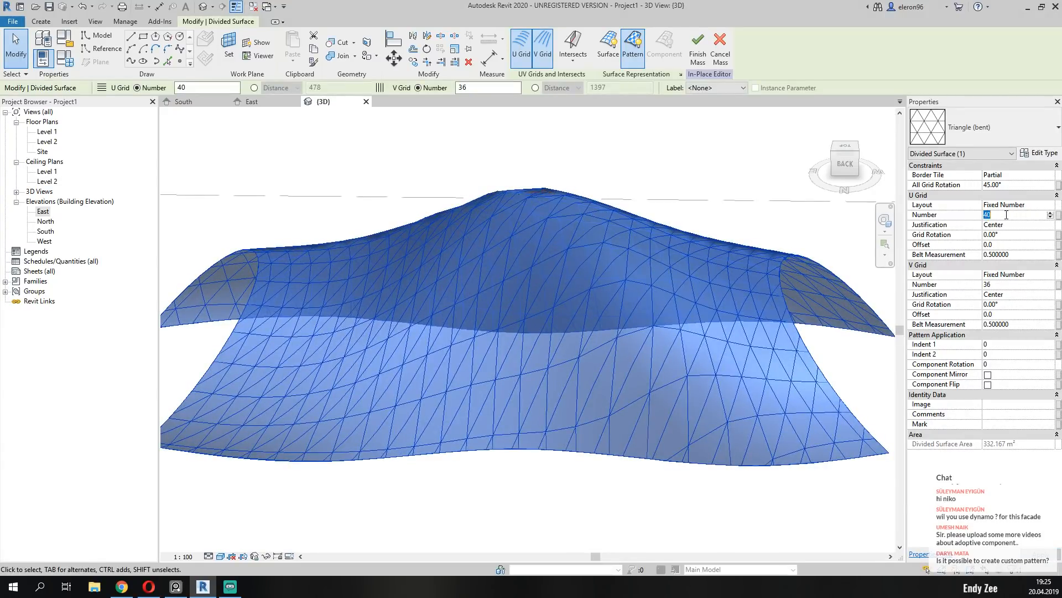
type("45")
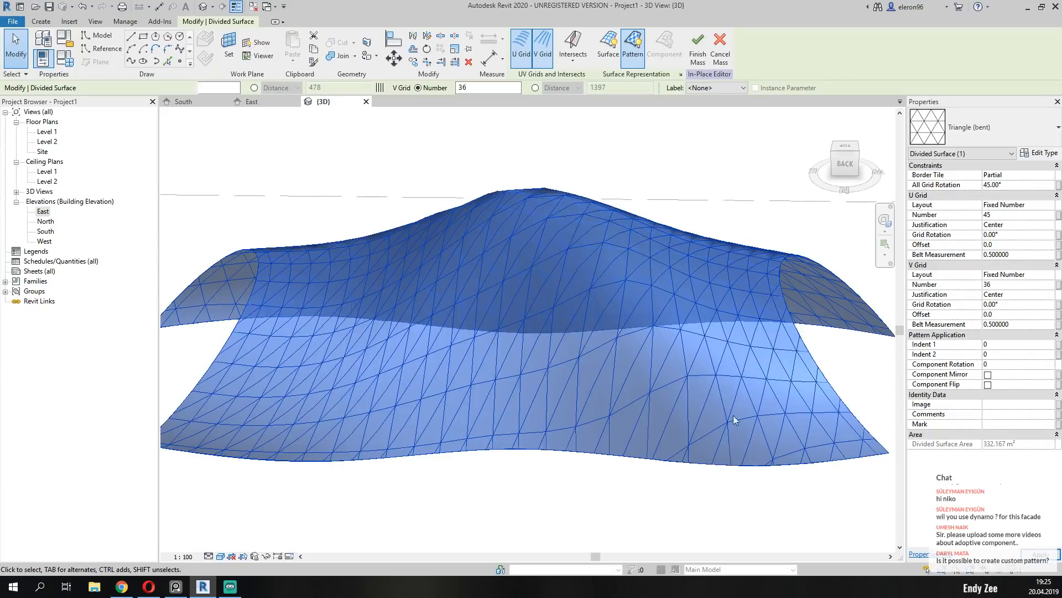
left_click(1013, 287)
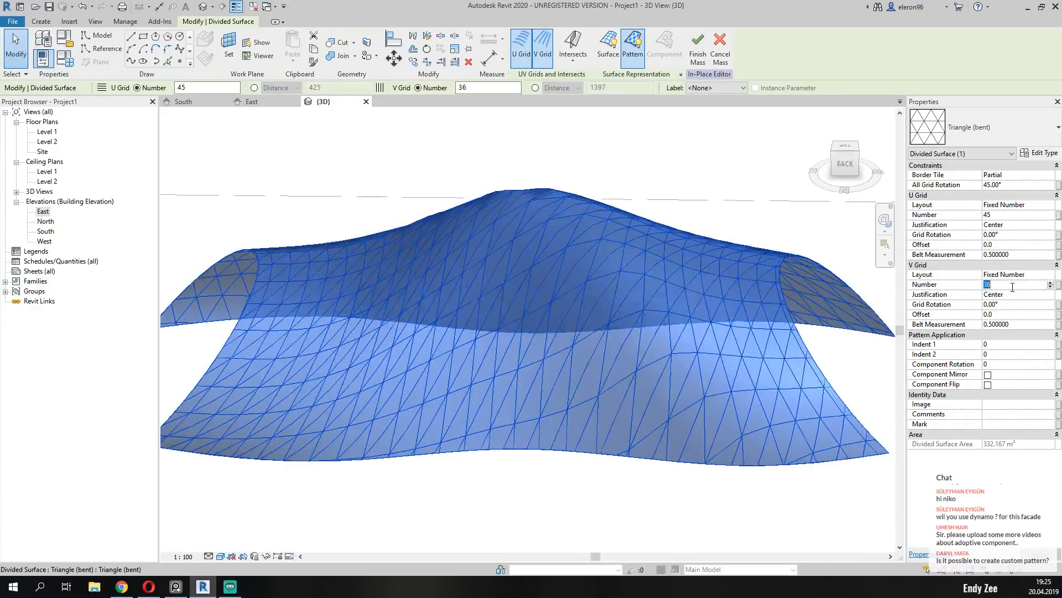
type("40")
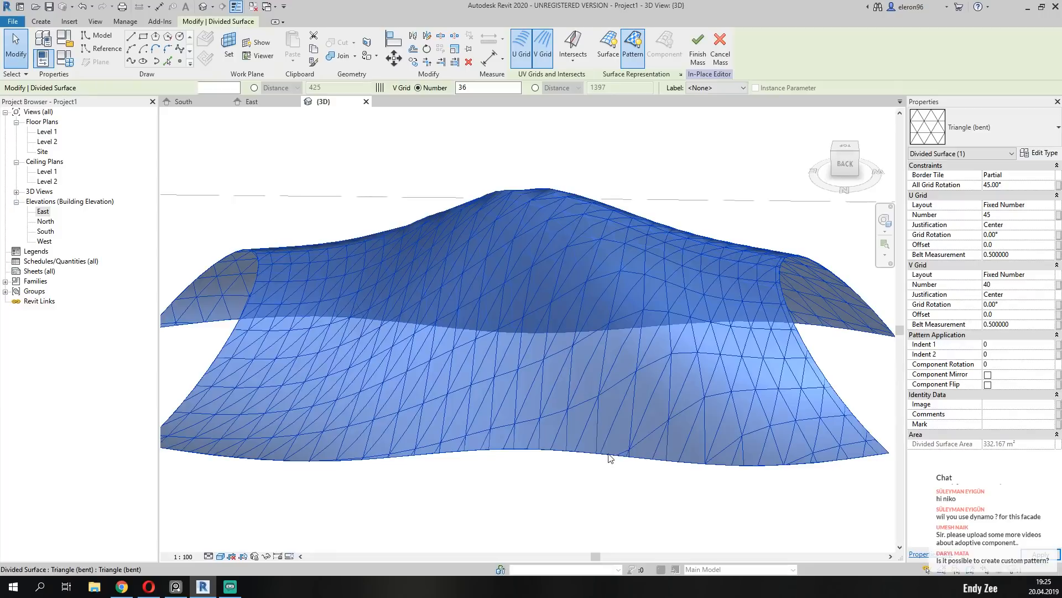
middle_click_drag(570, 442, 636, 387, "shift")
scroll(564, 391, "up", 2)
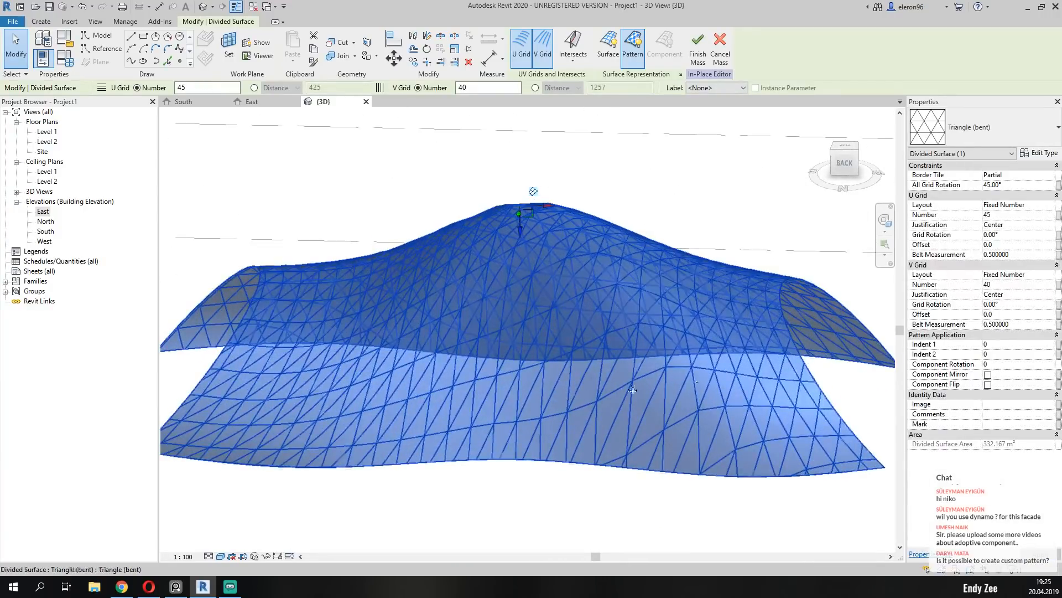
left_click(1006, 284)
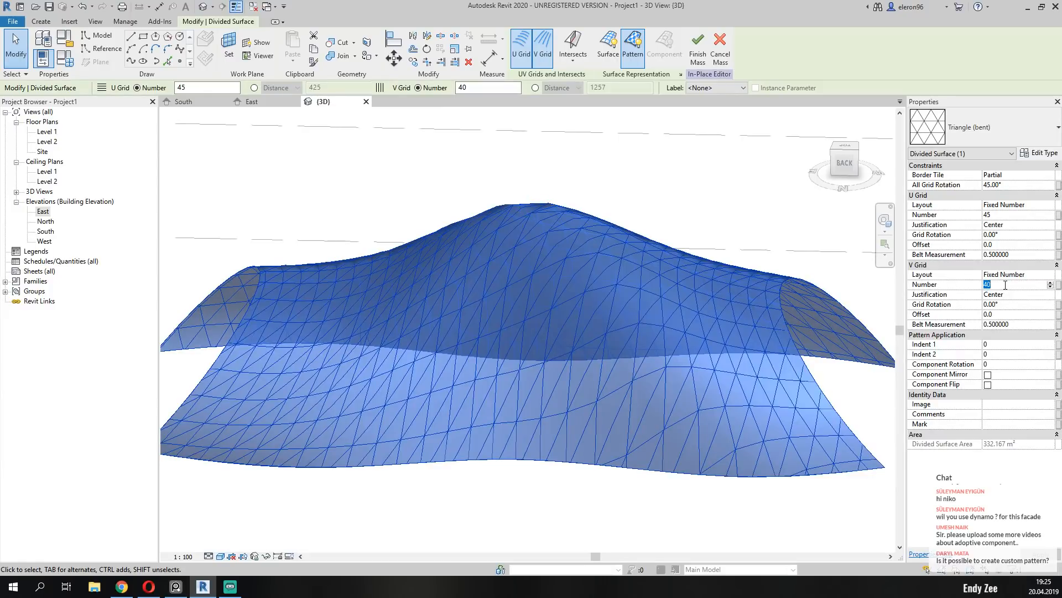
key("Return")
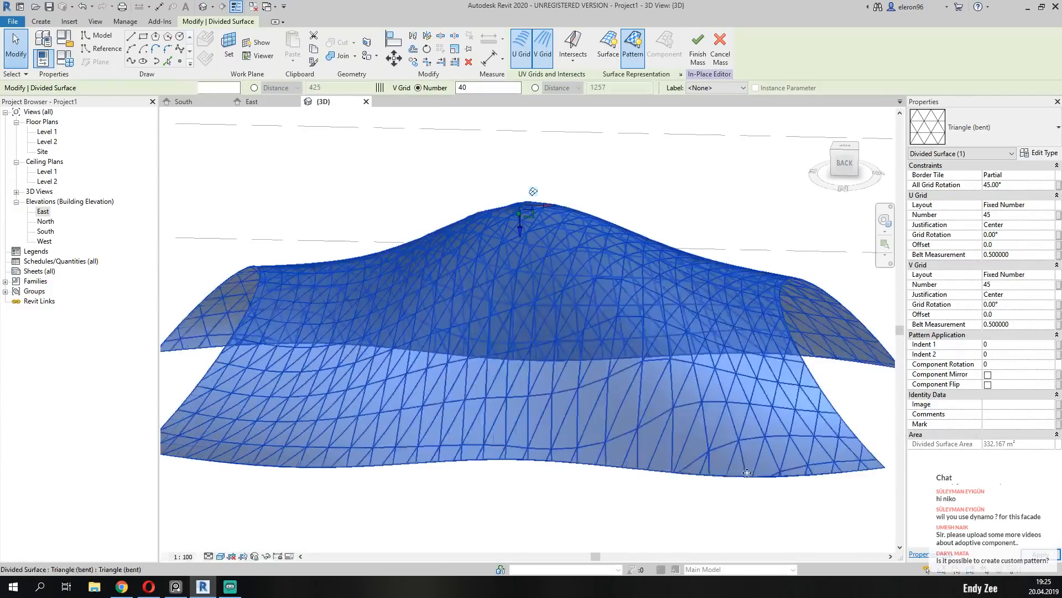
Set the V grid number of the divided surface to 50 and check the panel proportions.
middle_click_drag(586, 437, 633, 418, "shift")
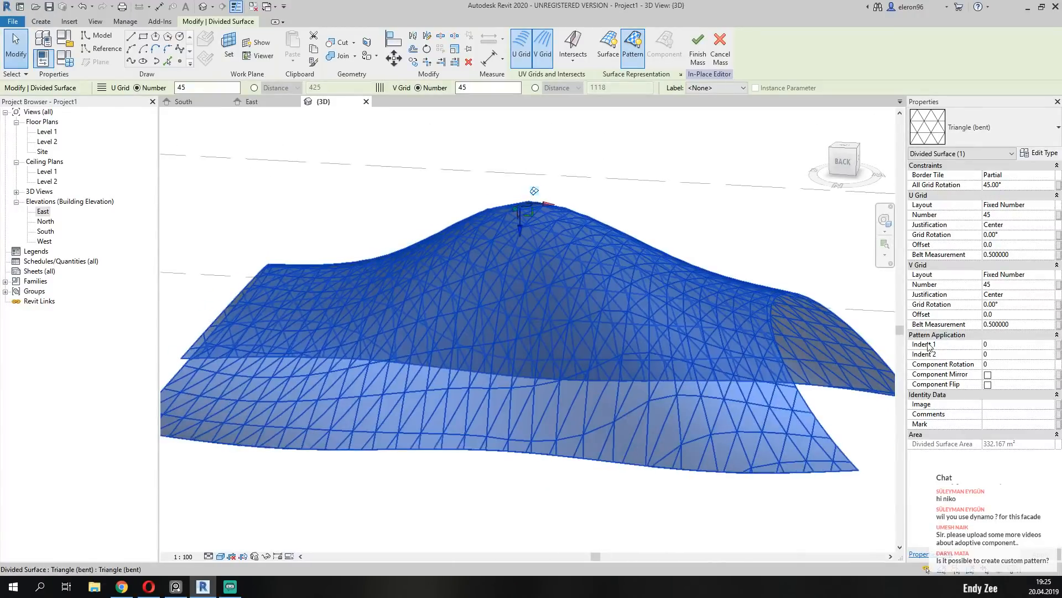
left_click(1017, 285)
type("50")
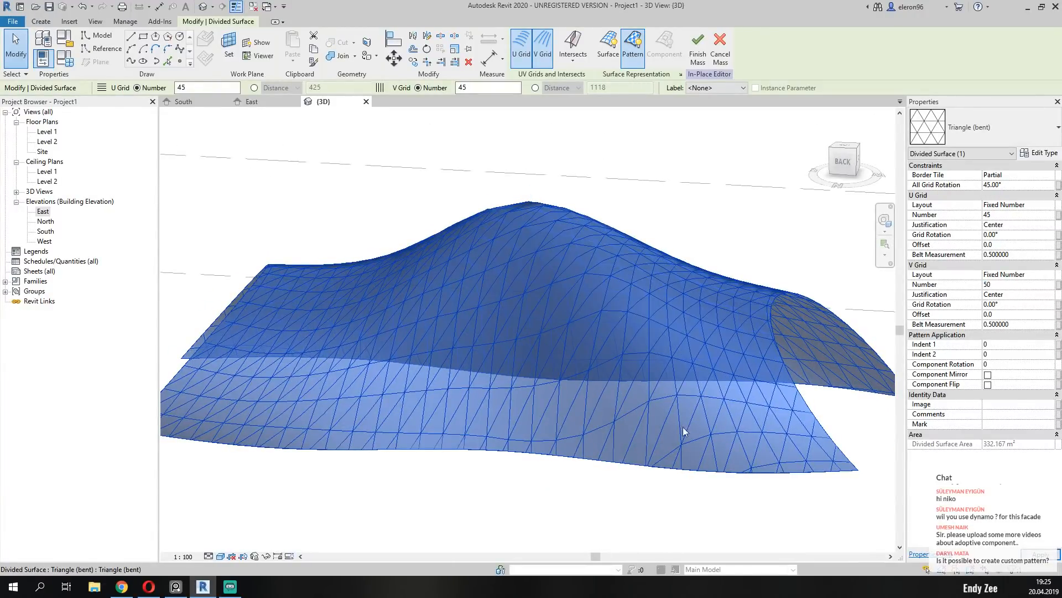
middle_click_drag(659, 428, 348, 354, "shift")
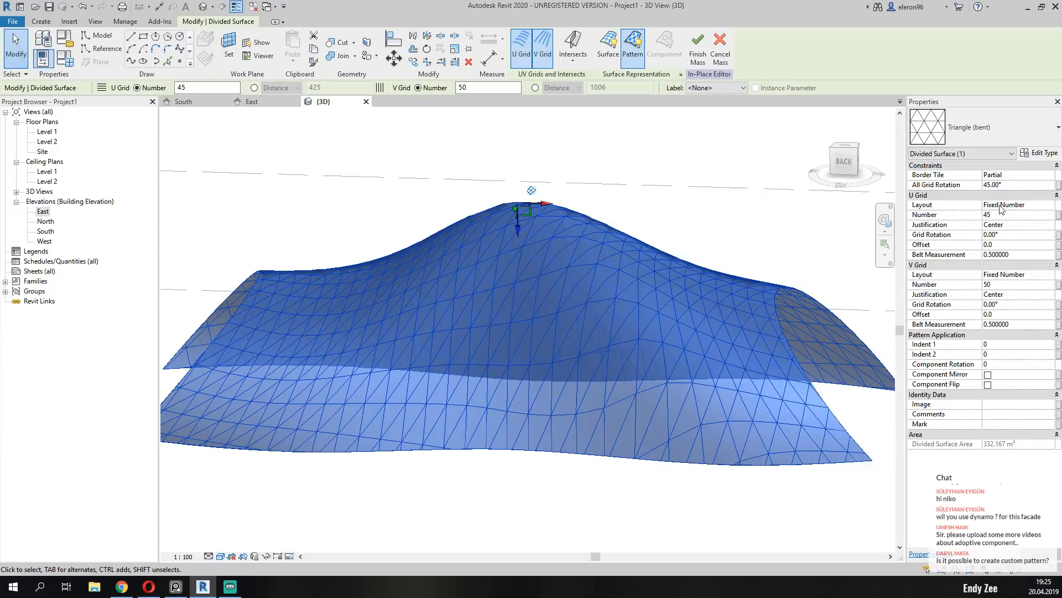
Switch the layout of both the U grid and the V grid to Fixed Distance.
left_click(1051, 206)
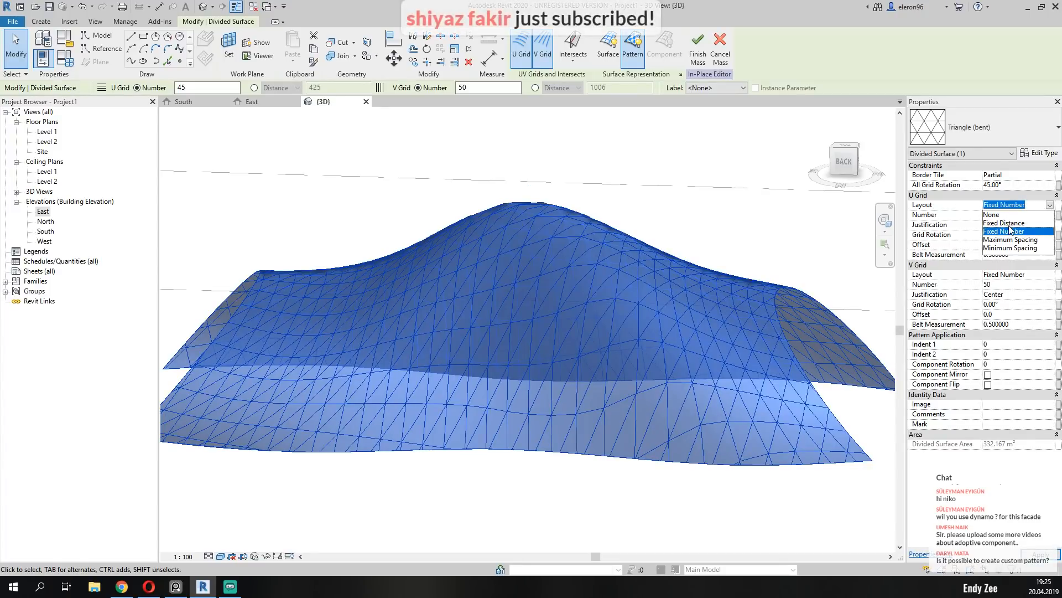
left_click(1007, 223)
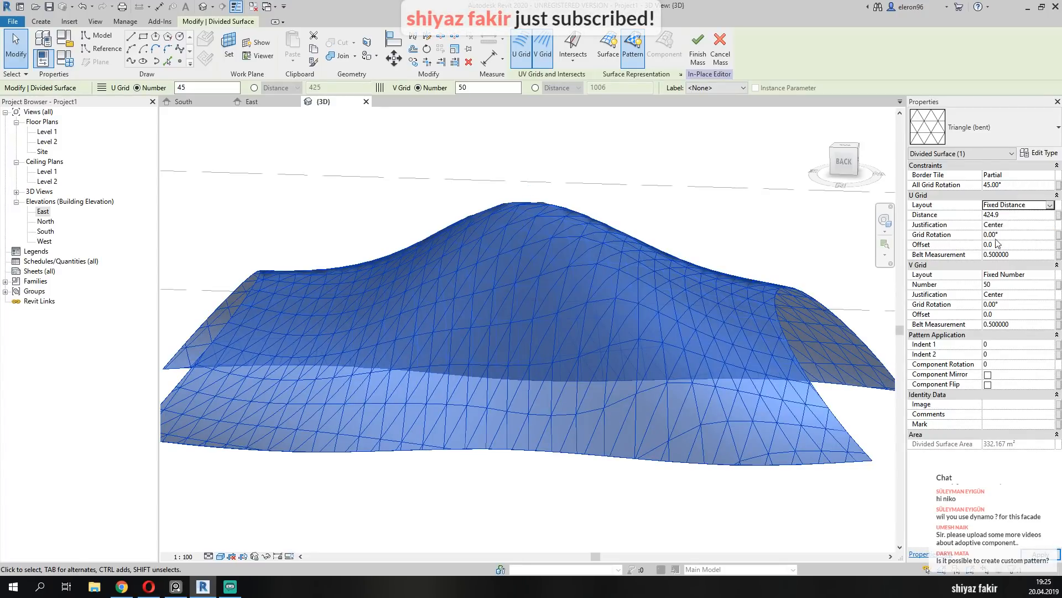
left_click(1050, 275)
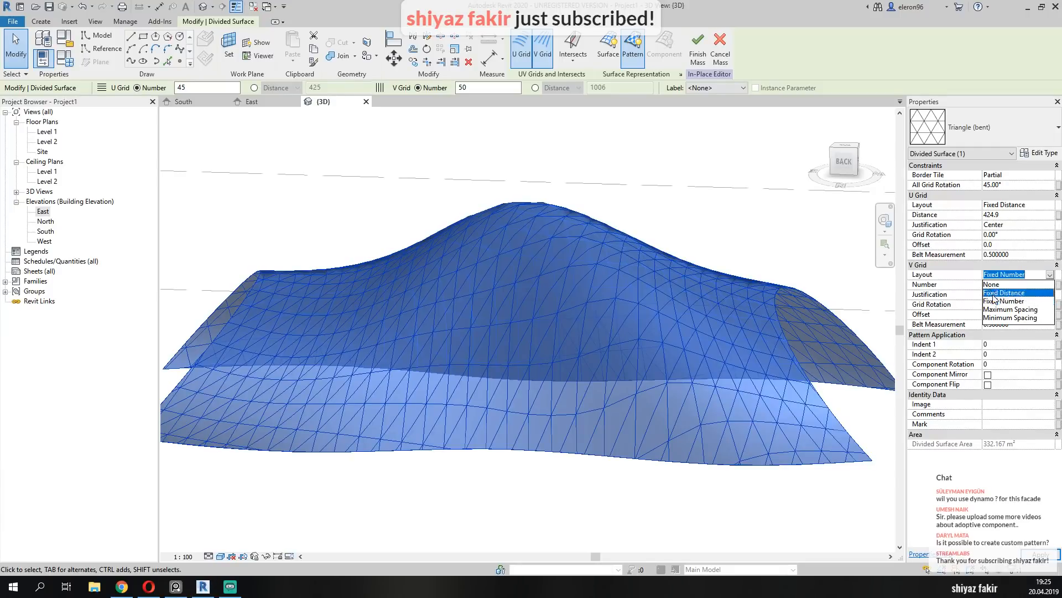
left_click(1007, 293)
Set the U grid distance to 400 and the V grid distance to 800, checking the panels from several angles.
left_click(1006, 215)
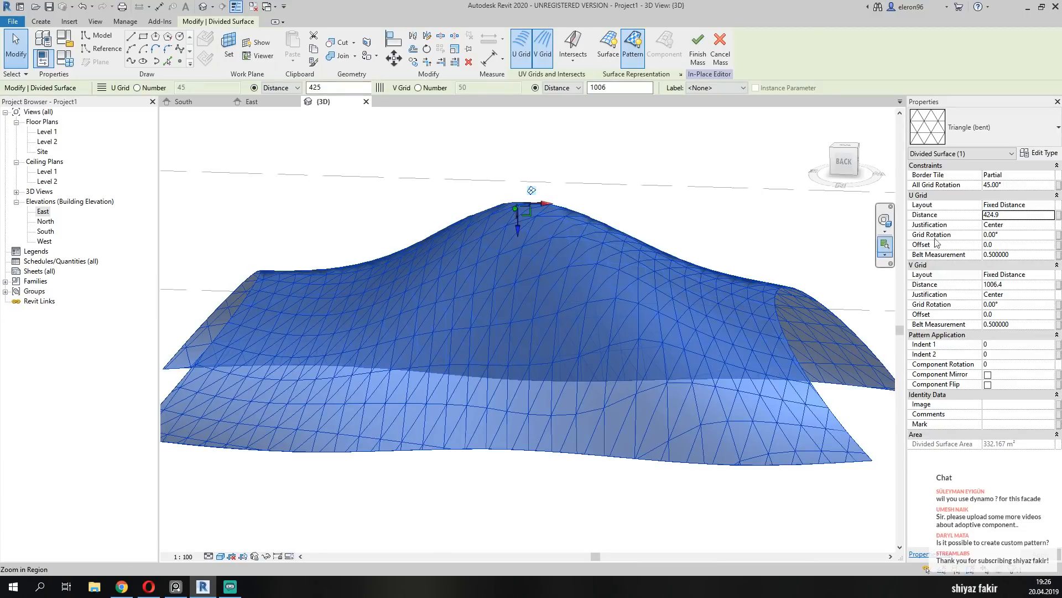
left_click(947, 216)
type("400")
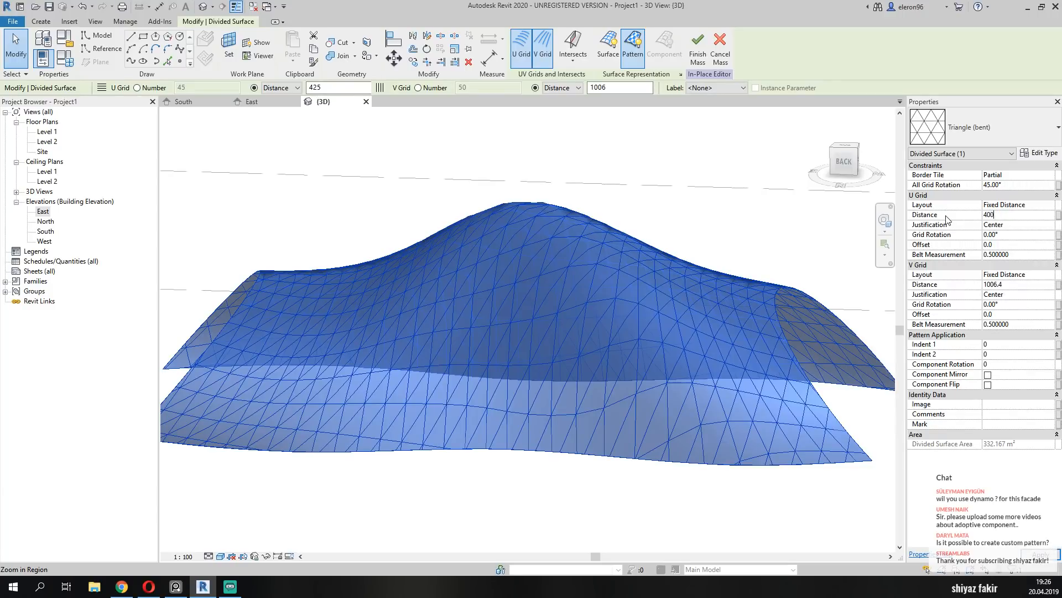
left_click(948, 282)
type("80")
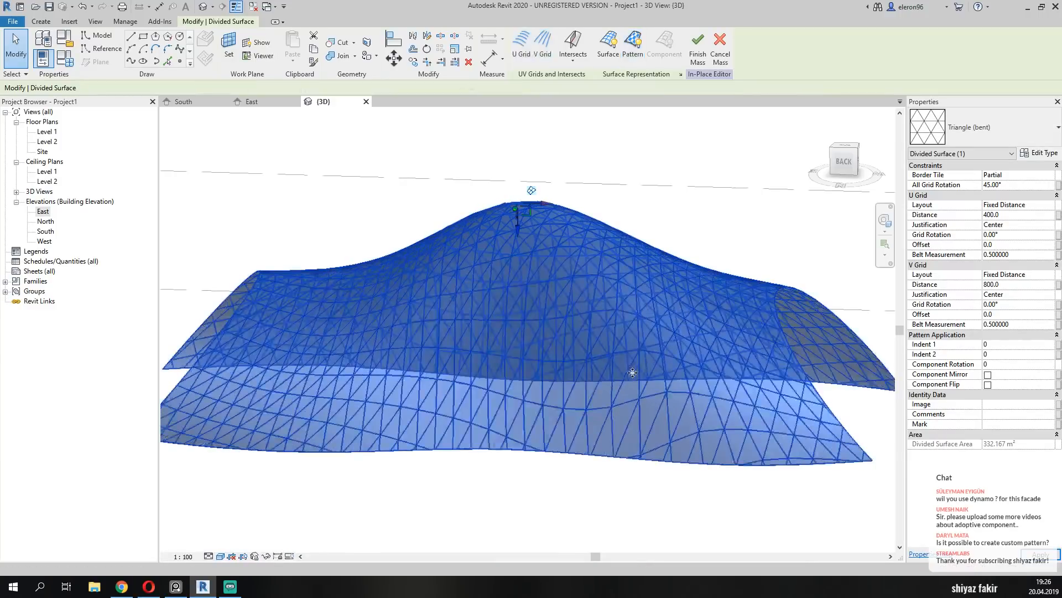
middle_click_drag(578, 375, 482, 393, "shift")
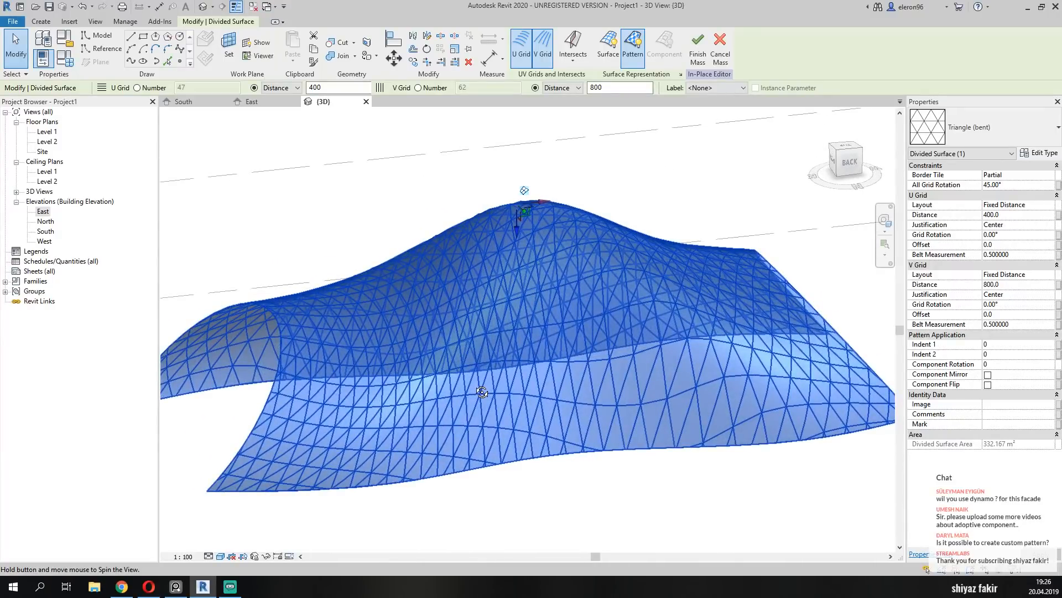
middle_click_drag(480, 375, 444, 430, "shift")
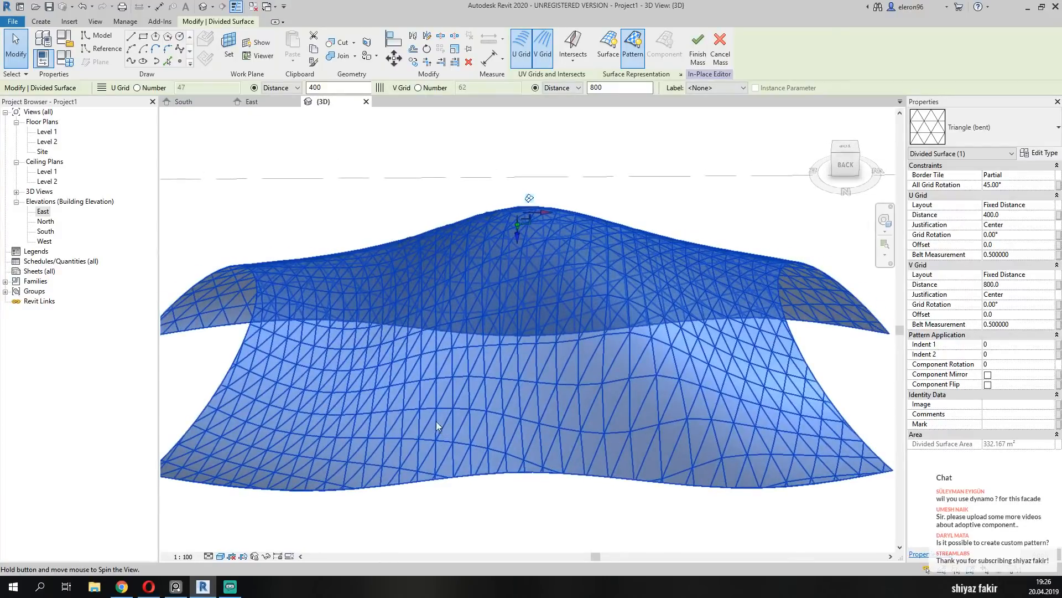
Set the V grid's belt measurement to 0 and inspect how the triangles shift across the surface.
left_click(1010, 283)
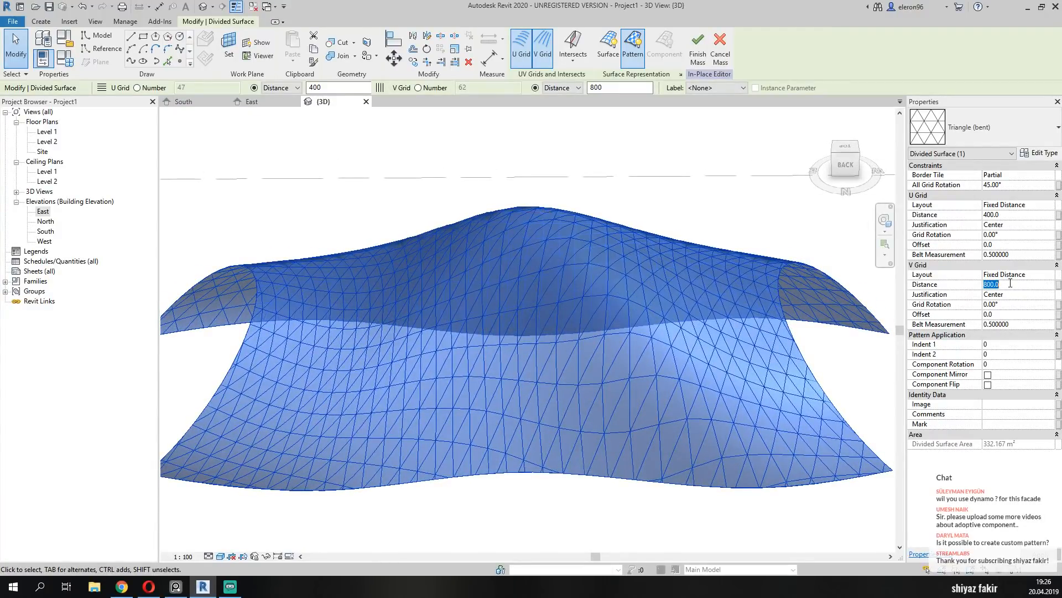
left_click(1030, 323)
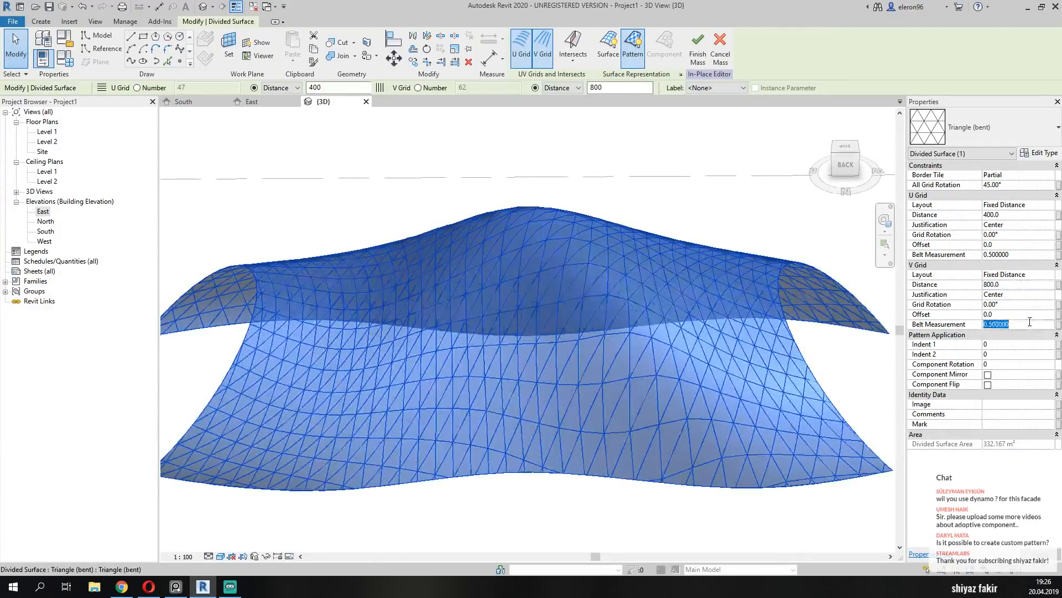
type("0")
key("Return")
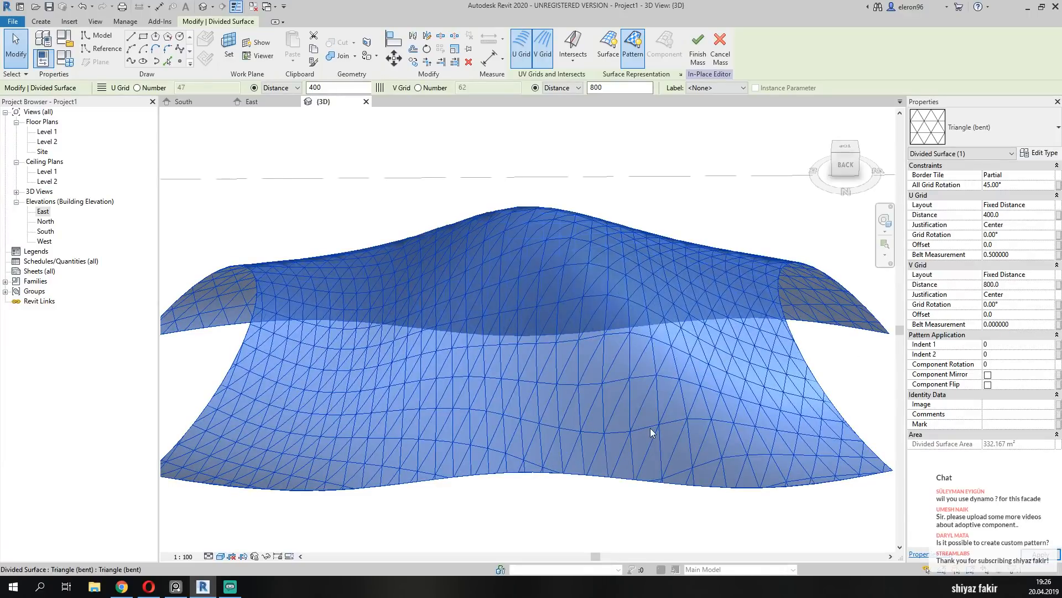
mouse_move(652, 433)
middle_mouse_down("shift")
mouse_move(571, 396)
mouse_move(649, 413)
middle_mouse_up("shift")
middle_click_drag(534, 367, 578, 399, "shift")
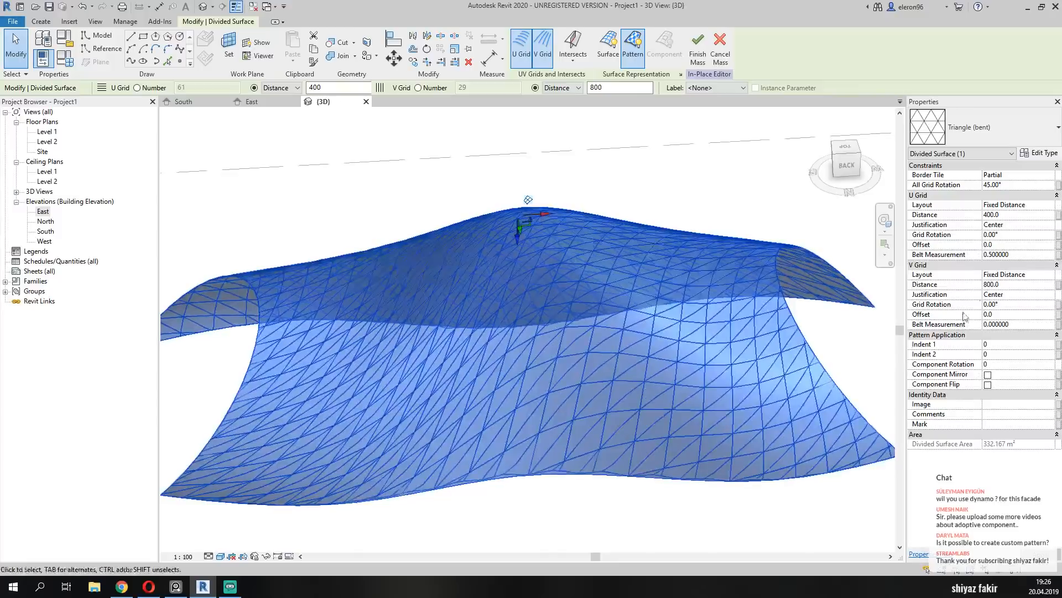
Set the U grid's belt measurement first to 0 and then to 1, inspecting the pattern.
left_click(1023, 255)
type("0")
key("Return")
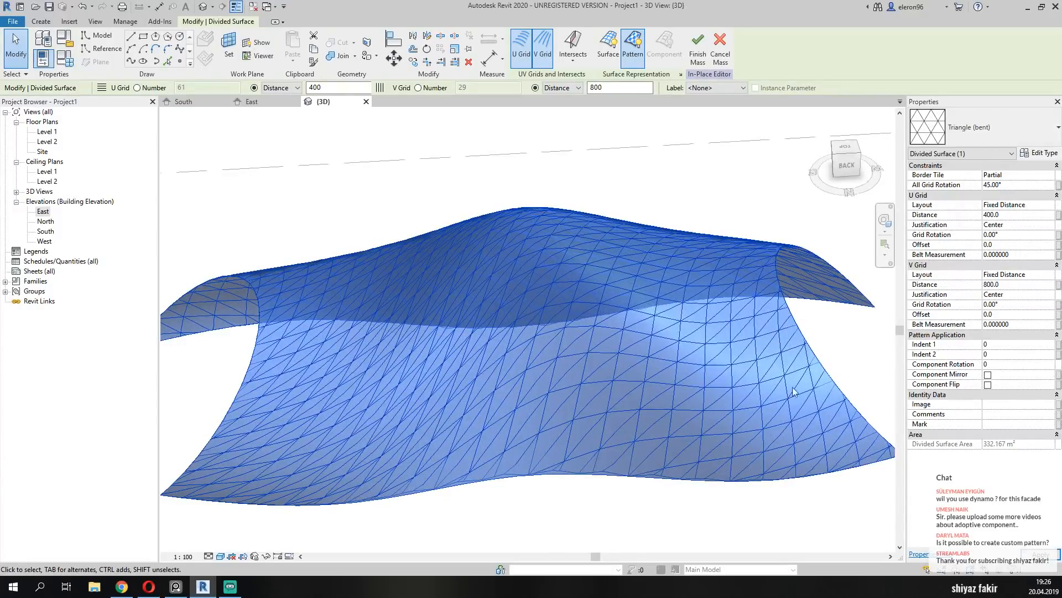
left_click(625, 330)
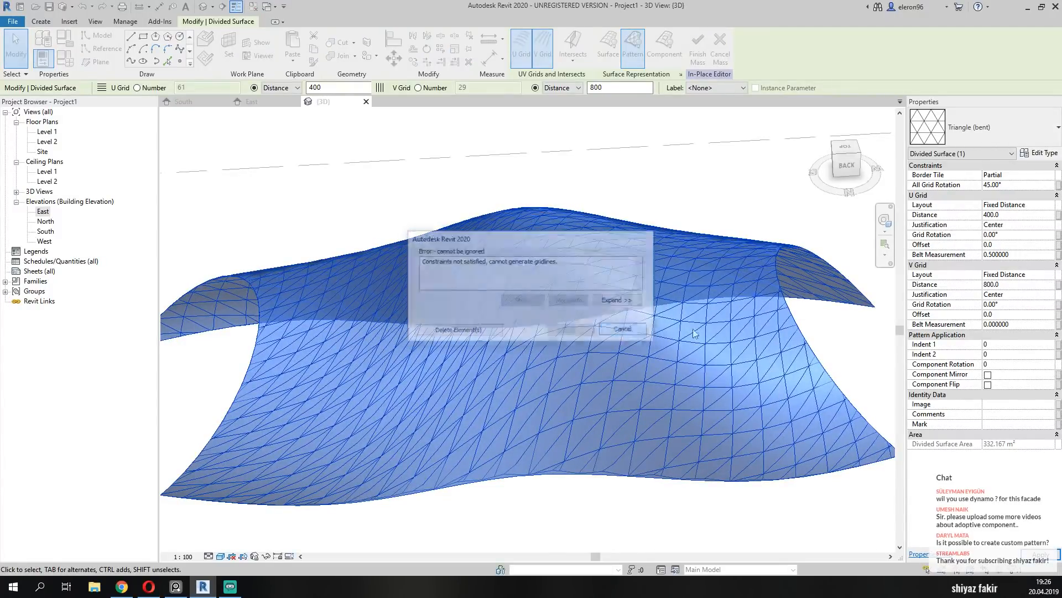
left_click(1027, 254)
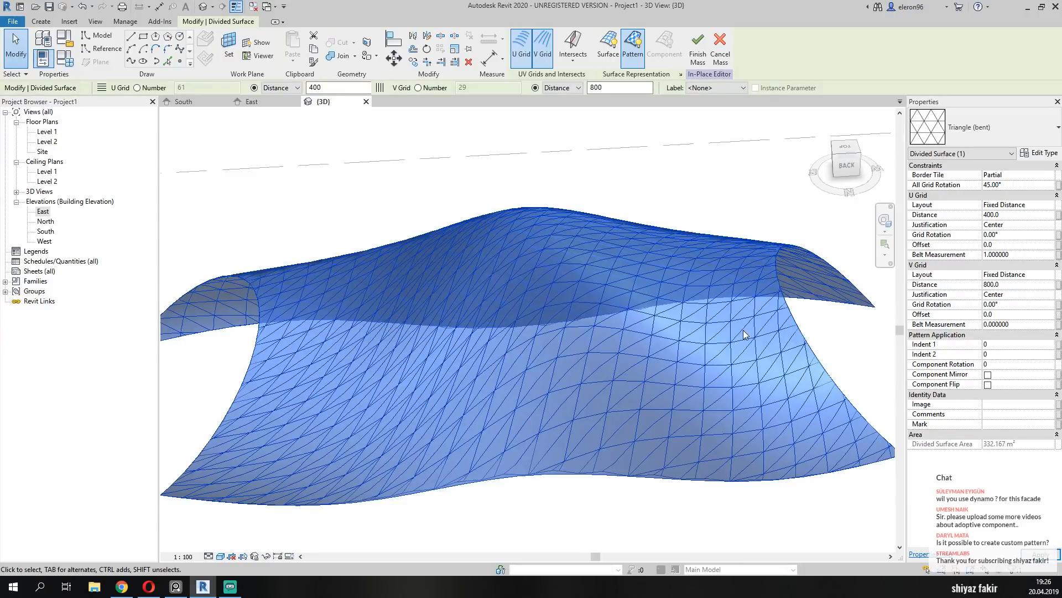
middle_click_drag(735, 354, 659, 339, "shift")
Try to set the U grid distance to 600 and the V grid distance to 100.
left_click(1013, 215)
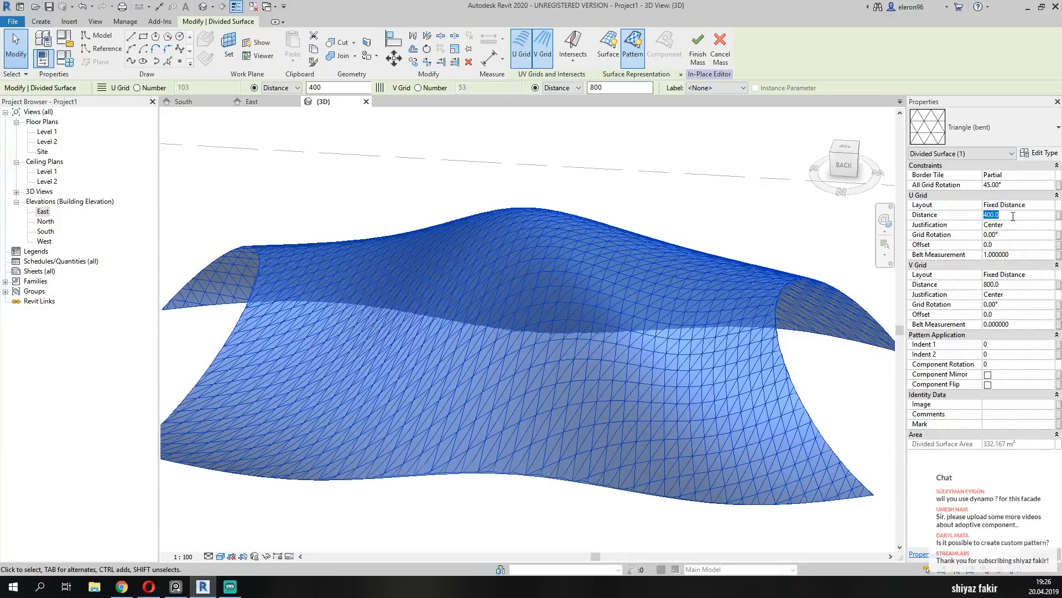
type("600")
left_click(1031, 285)
type("100")
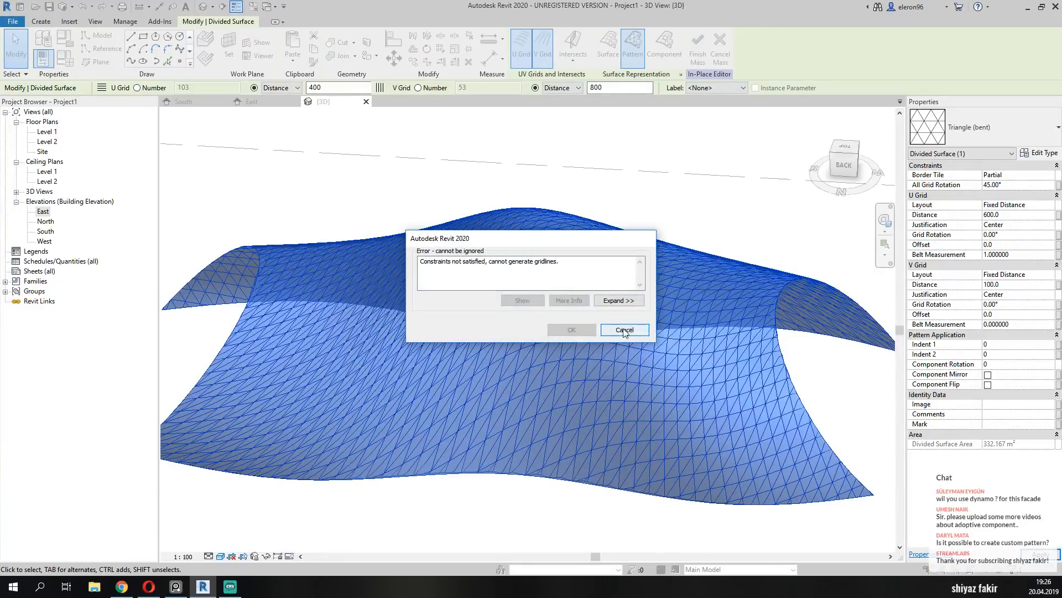
left_click(625, 332)
Set the V grid distance to 1000 and inspect the triangle pattern up close.
left_click(1015, 285)
type("100")
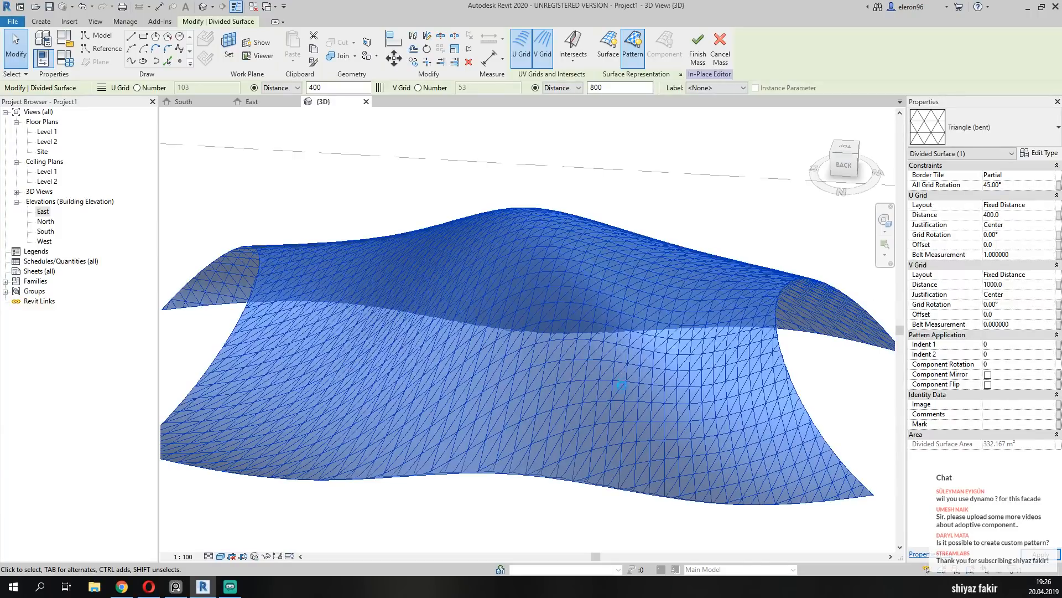
middle_click_drag(616, 394, 474, 332, "shift")
scroll(498, 348, "up", 3)
middle_click_drag(523, 365, 559, 365, "shift")
scroll(509, 381, "down", 2)
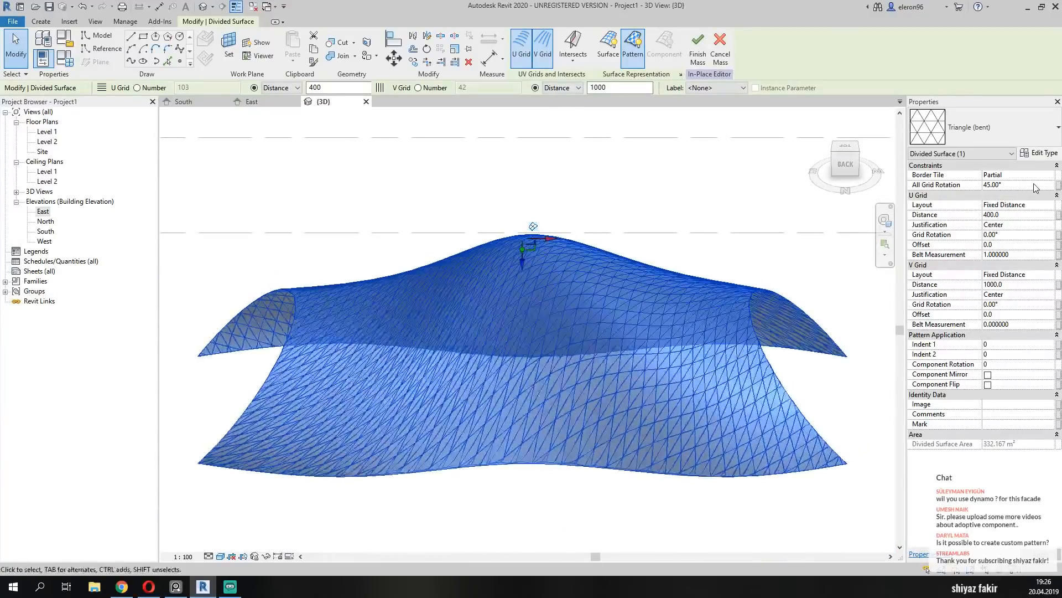
Set the rotation of all grids first to 30° and then to 0° to compare the triangle patterns.
left_click(1032, 187)
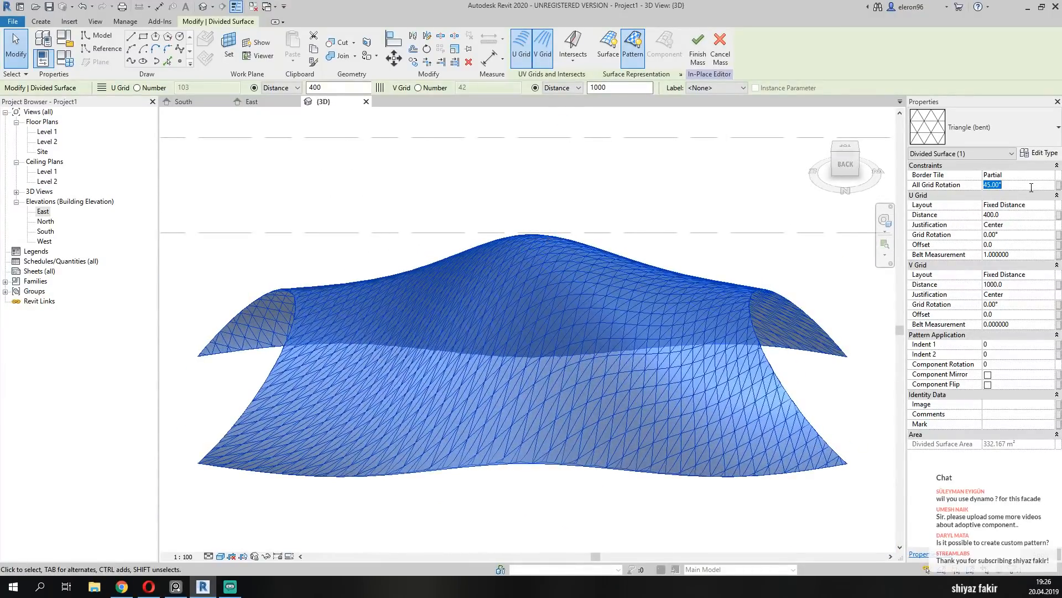
type("30")
key("Return")
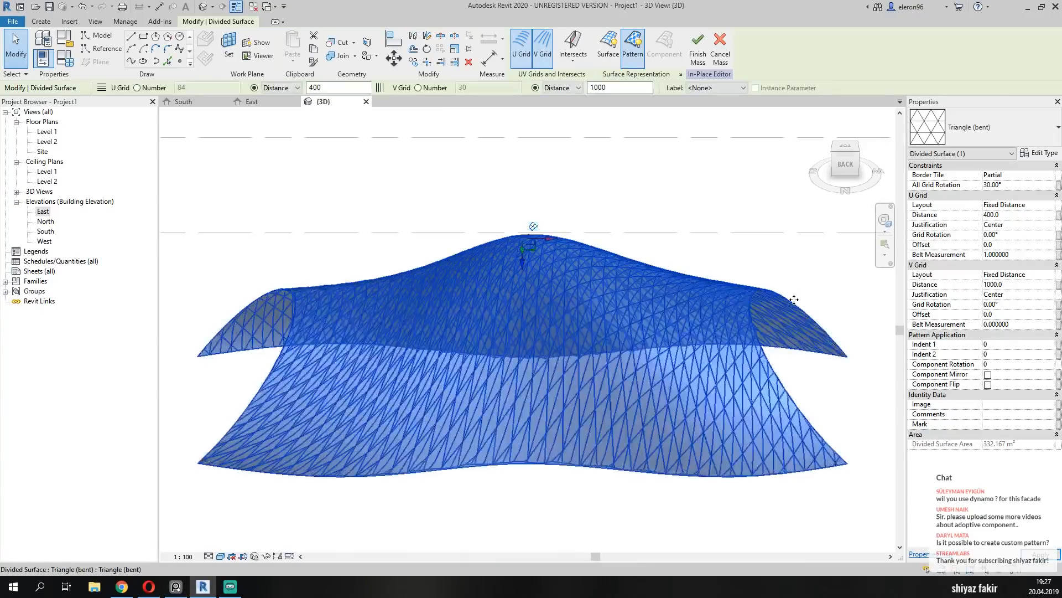
left_click(1006, 186)
left_click_drag(1005, 186, 959, 187)
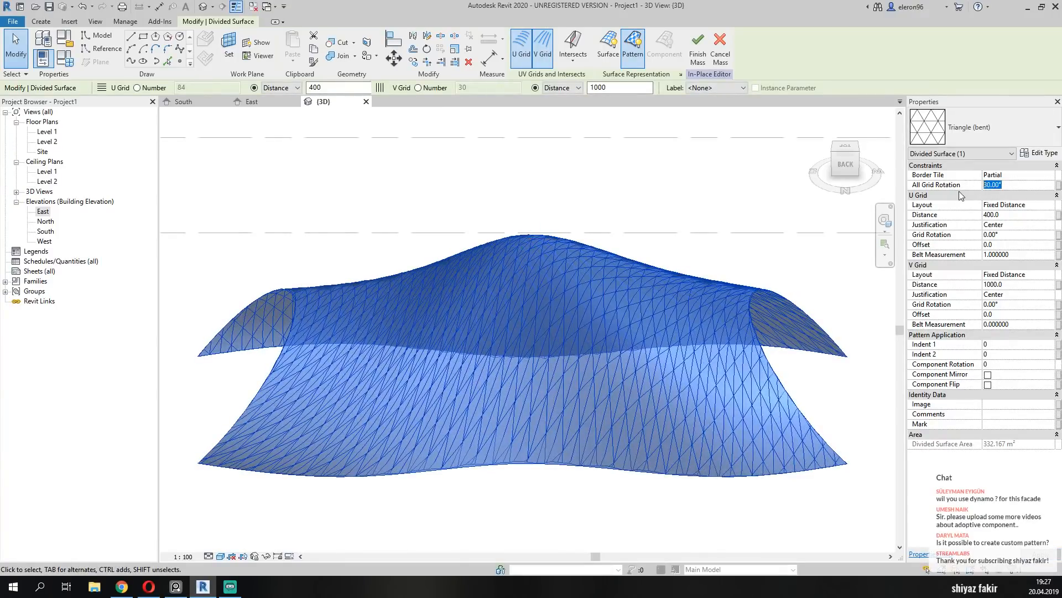
type("0")
key("Return")
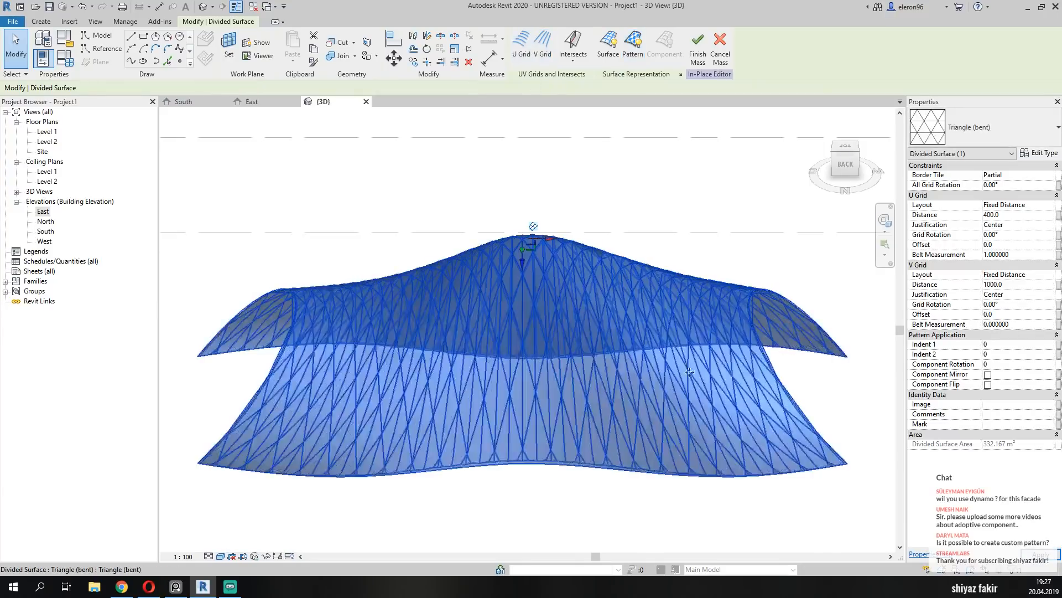
Set the rotation of all grids to 60° and check the pattern on the surface.
left_click(1023, 185)
type("60")
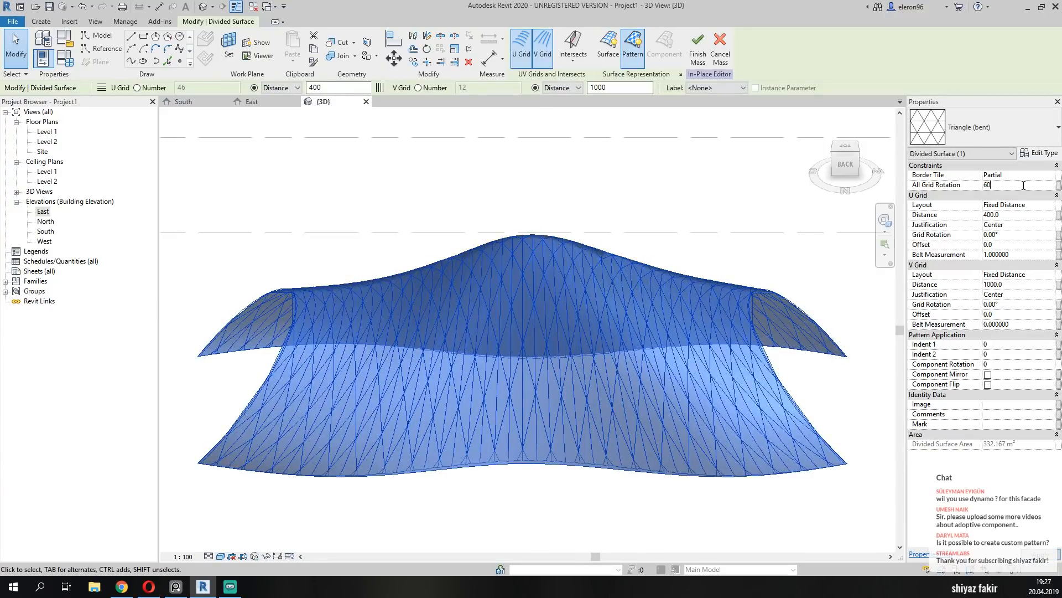
key("Return")
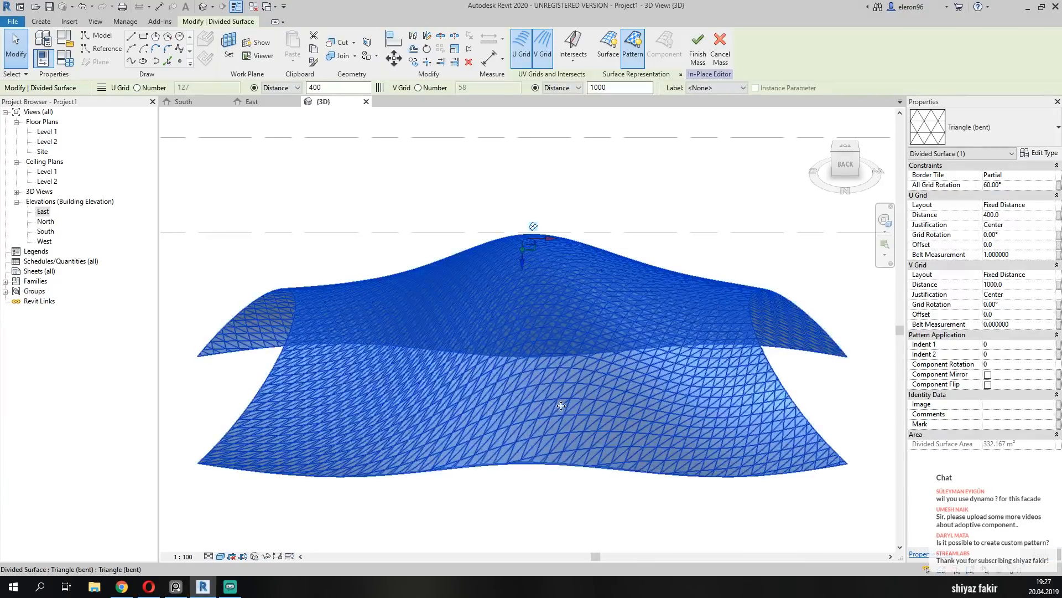
middle_click_drag(562, 405, 540, 410, "shift")
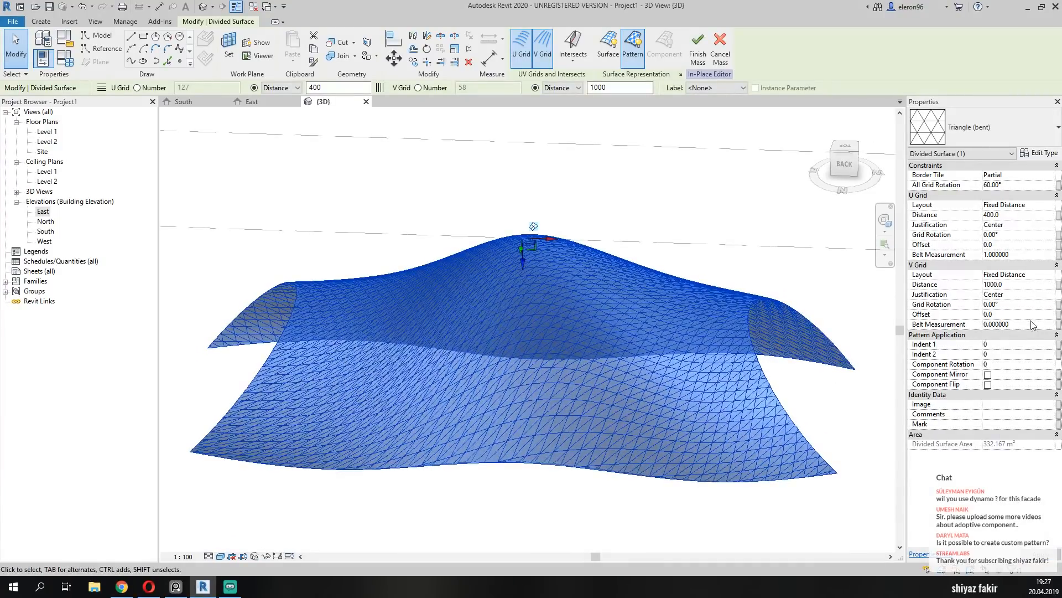
Set the V grid's belt measurement to 0.3.
left_click(1018, 323)
type("0.")
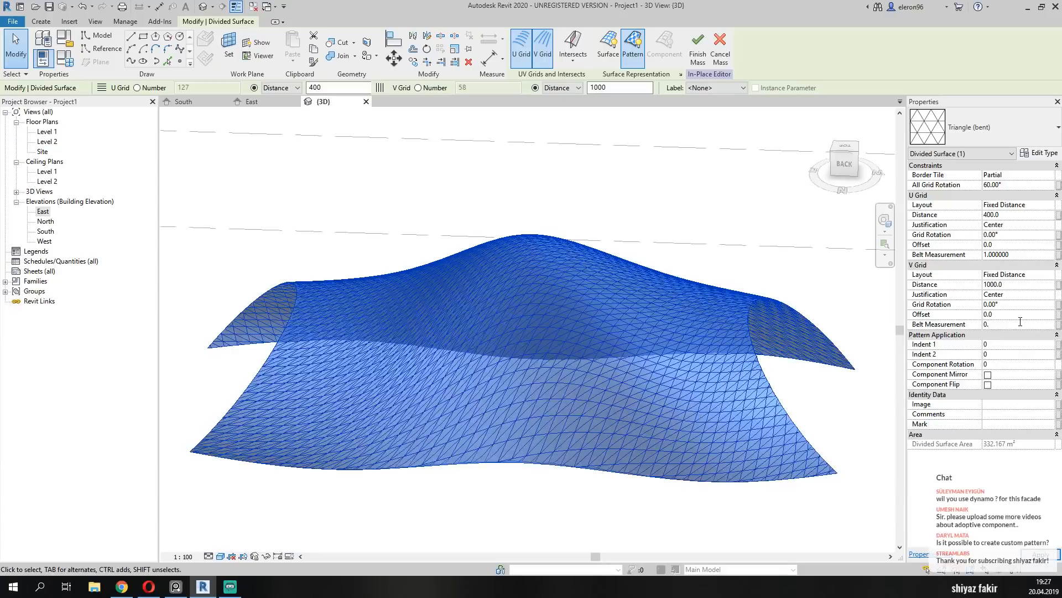
type("300000")
key("Return")
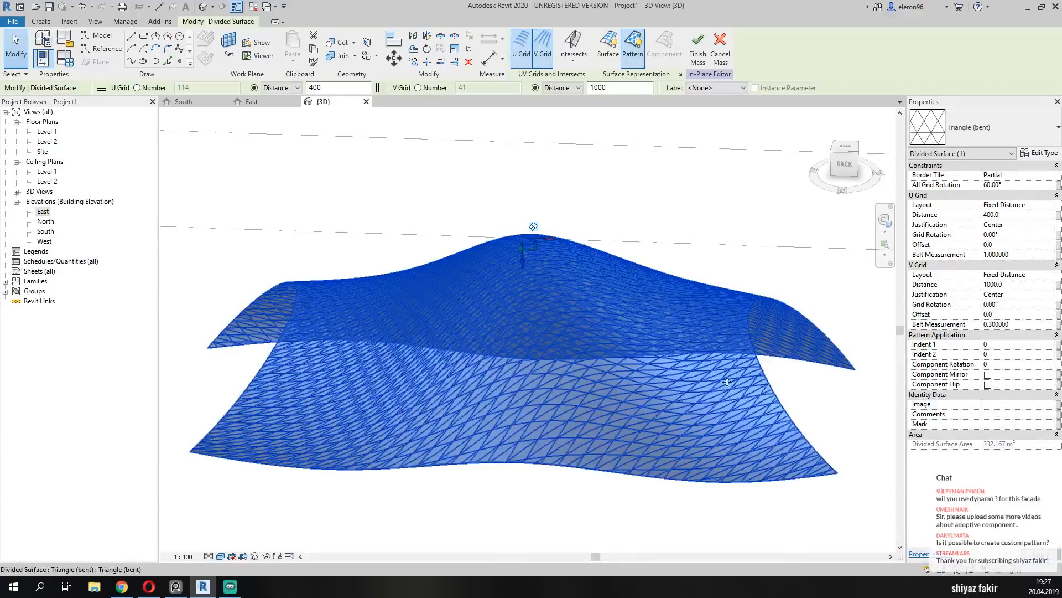
Set the U grid's belt measurement to 0.5 and inspect the panel pattern from the back and left sides.
left_click(1022, 255)
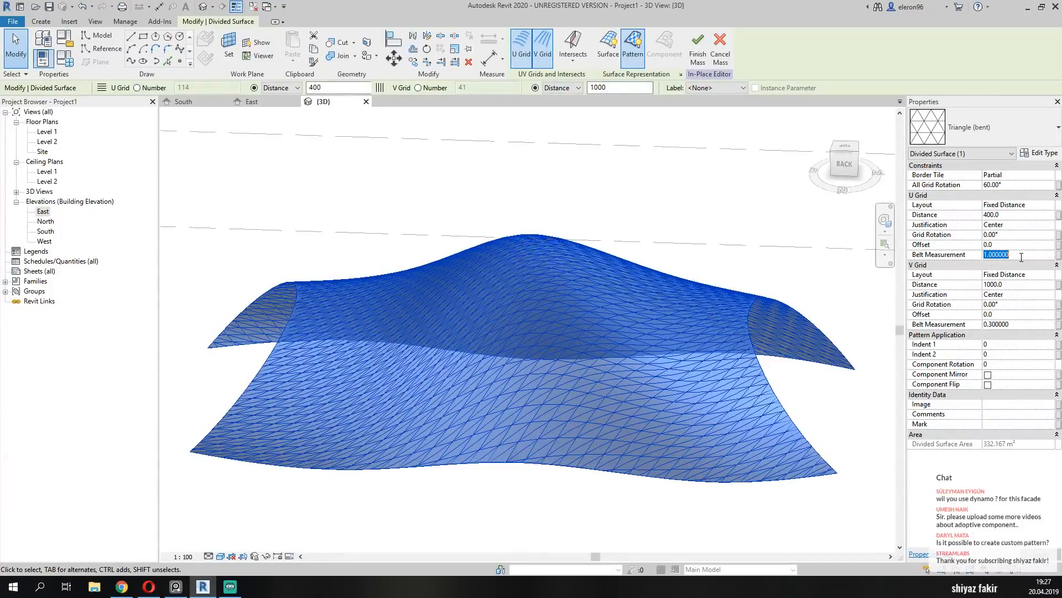
type("0.5")
key("Return")
middle_click_drag(604, 410, 603, 412, "shift")
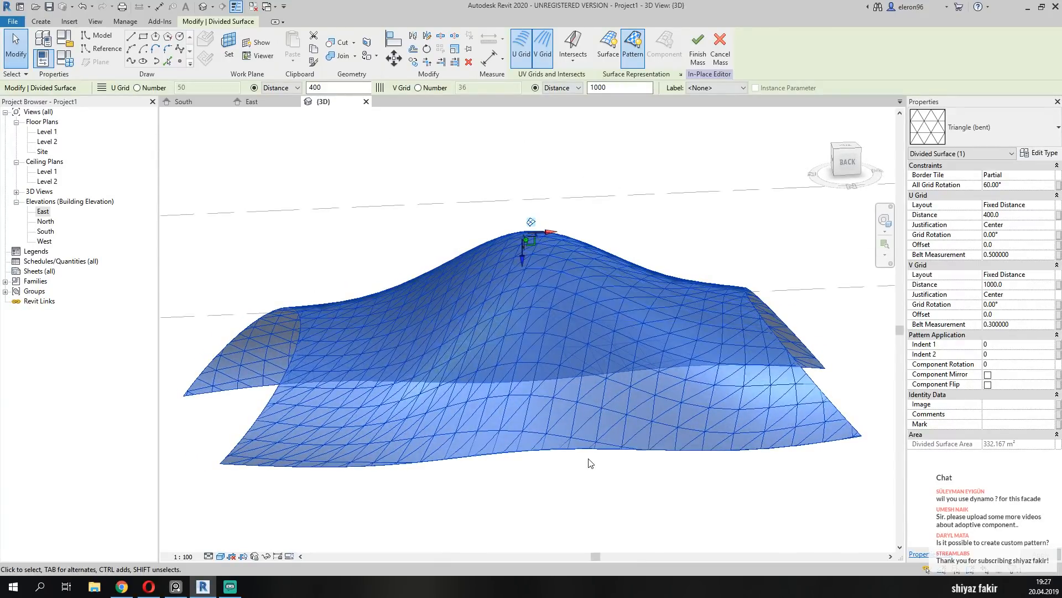
middle_click_drag(595, 467, 450, 458, "shift")
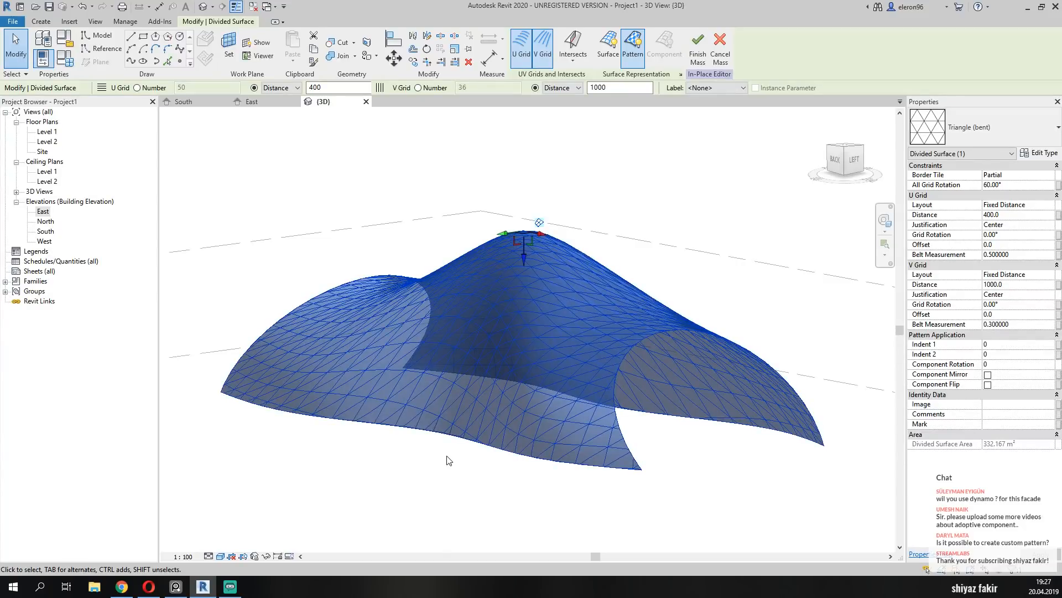
middle_click_drag(443, 455, 525, 485, "shift")
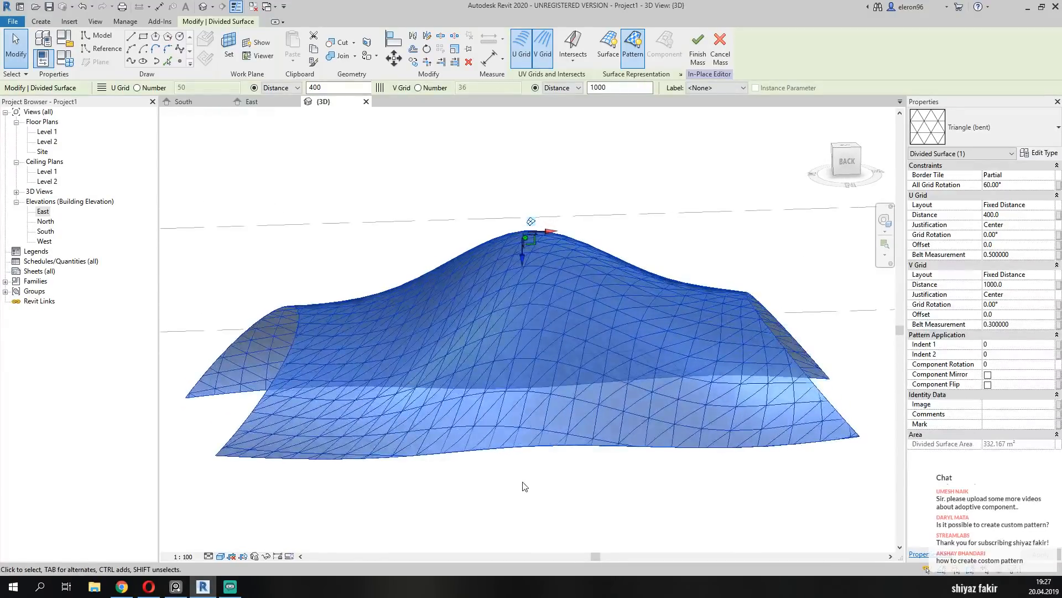
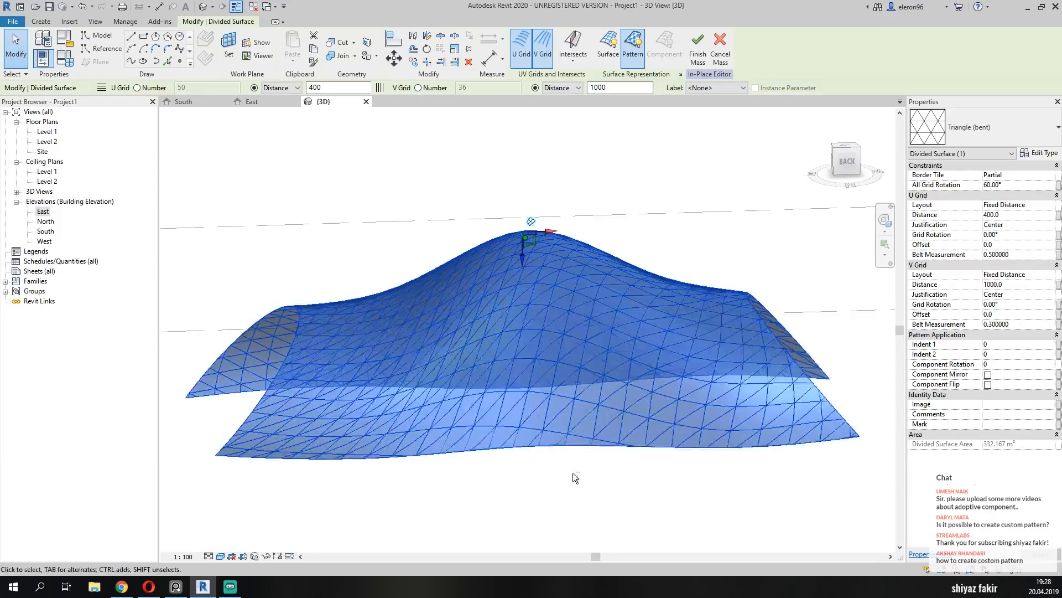
Display the UV grid layout controls on the divided surface and set the U grid rotation to 10°.
middle_click_drag(574, 472, 576, 496, "shift")
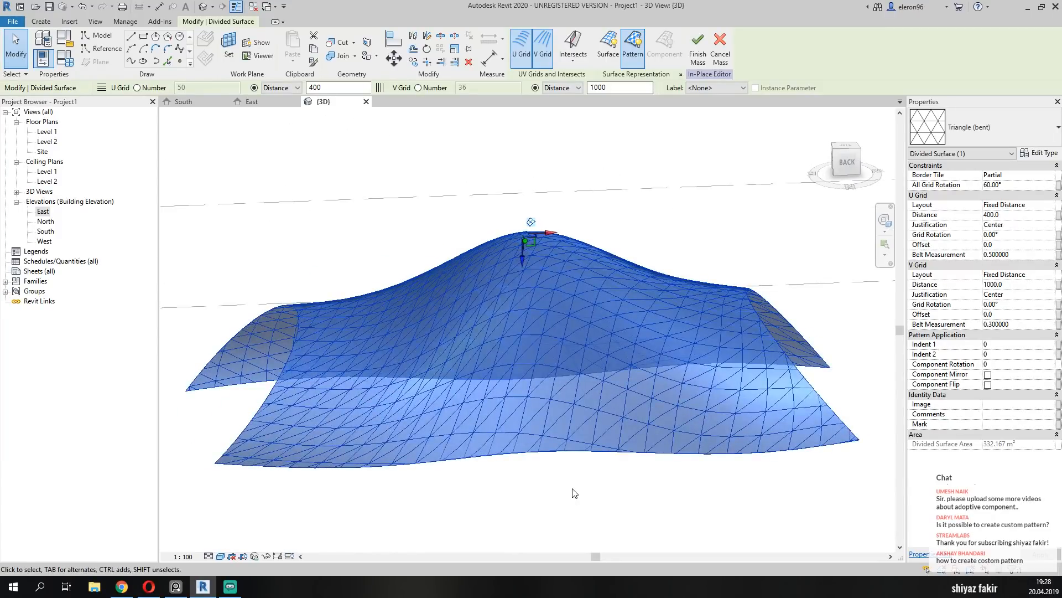
left_click(531, 223)
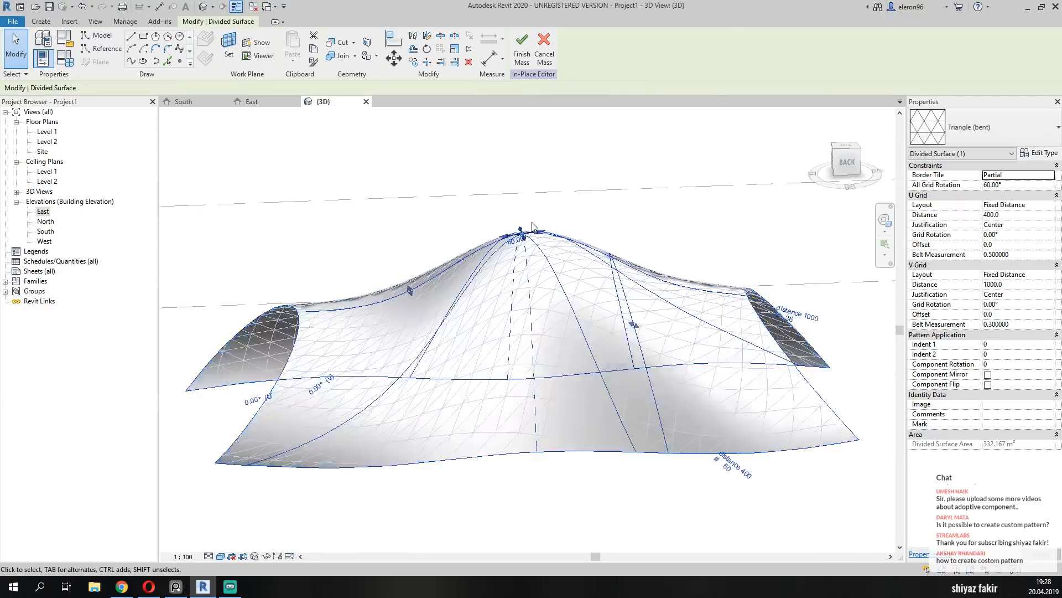
middle_click_drag(472, 408, 461, 468, "shift")
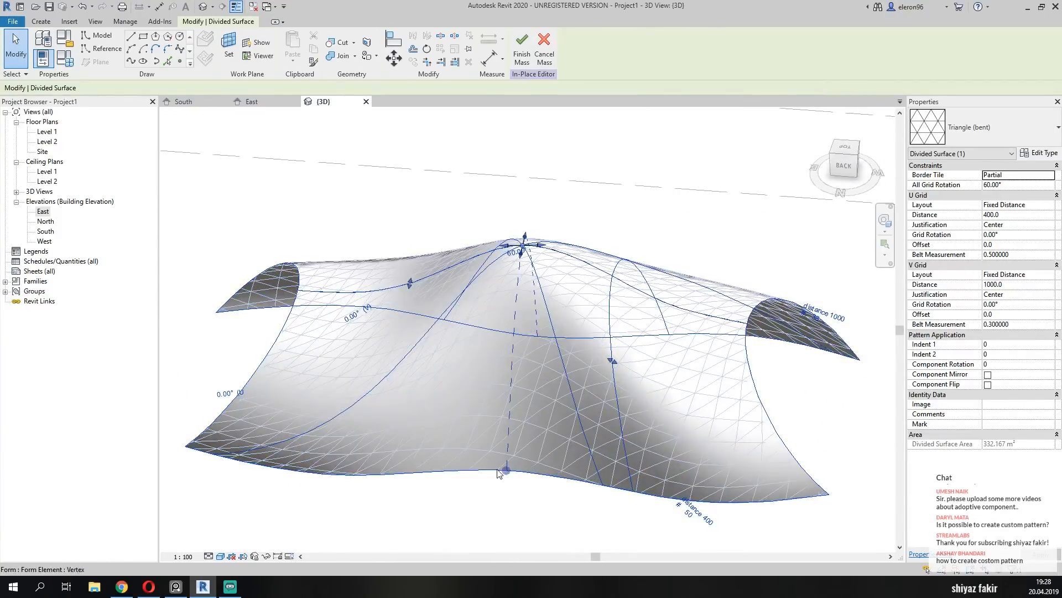
middle_click_drag(527, 356, 807, 415, "shift")
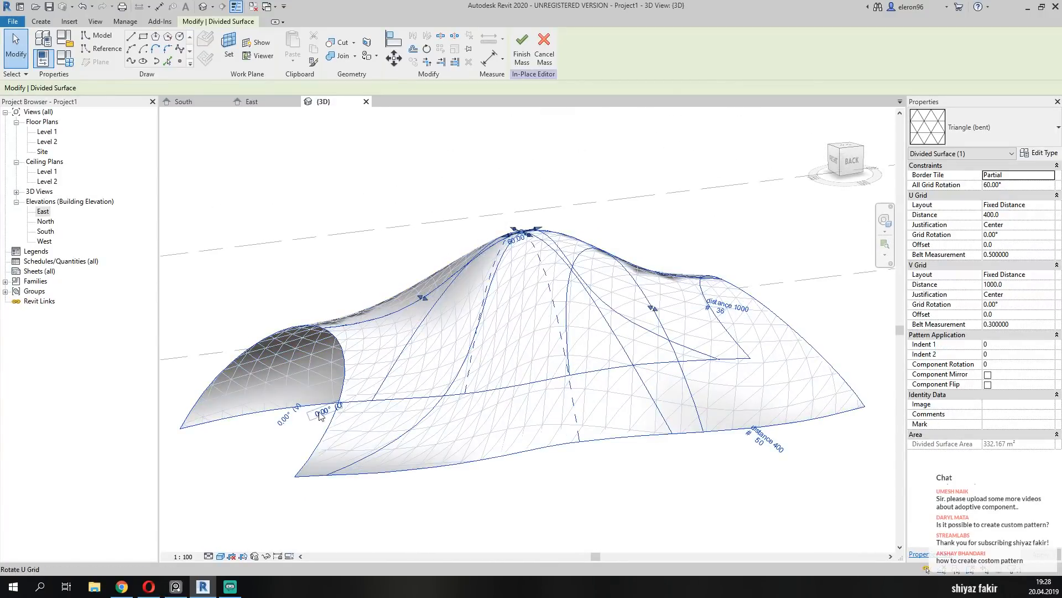
left_click(323, 412)
type("10")
key("Return")
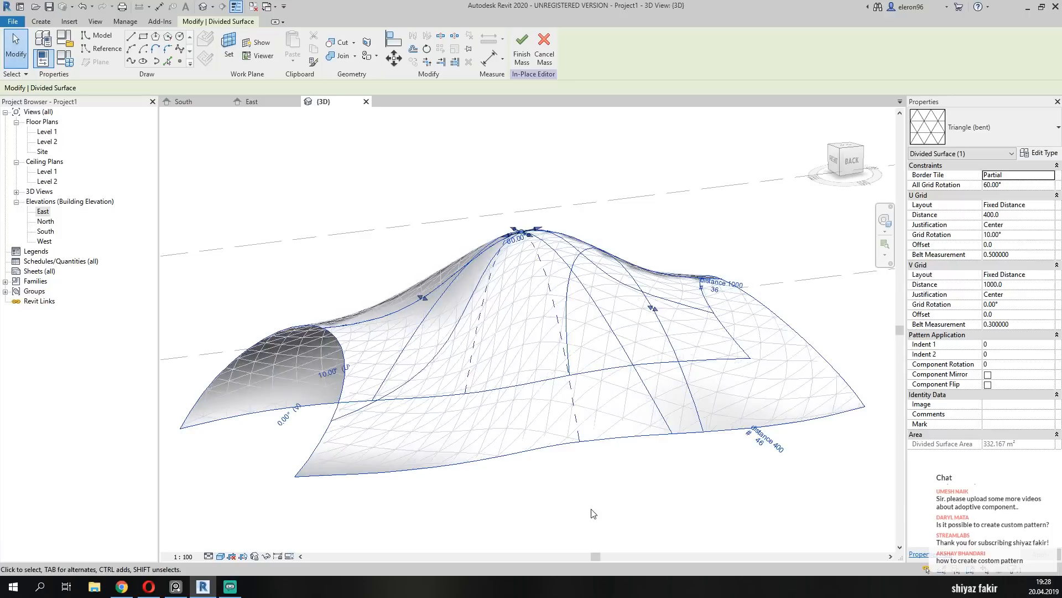
Set the U grid rotation to -10° and check the triangle pattern around the canopy.
left_click(338, 373)
type("-10")
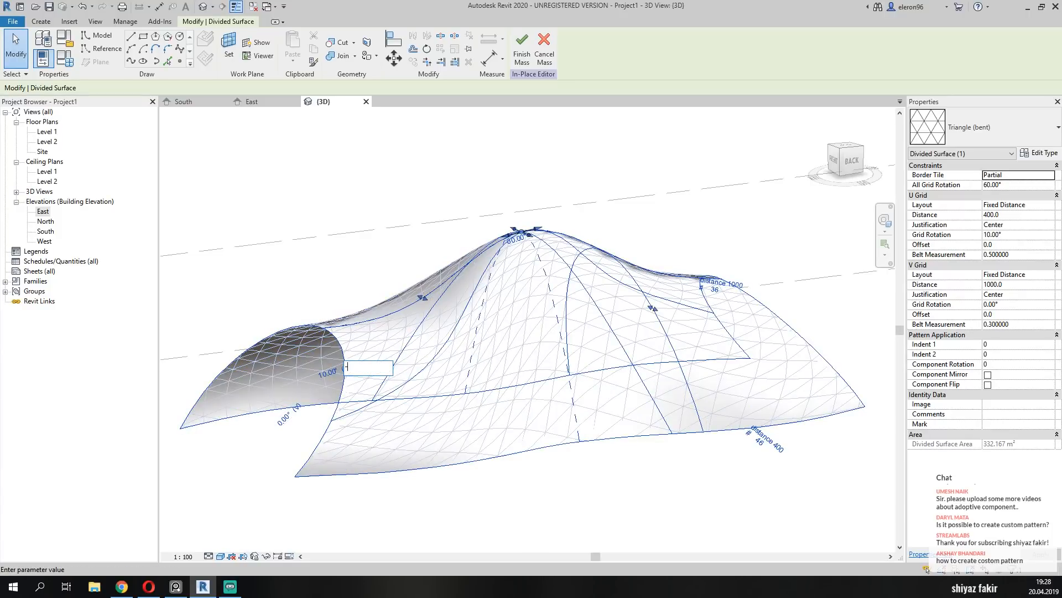
key("Return")
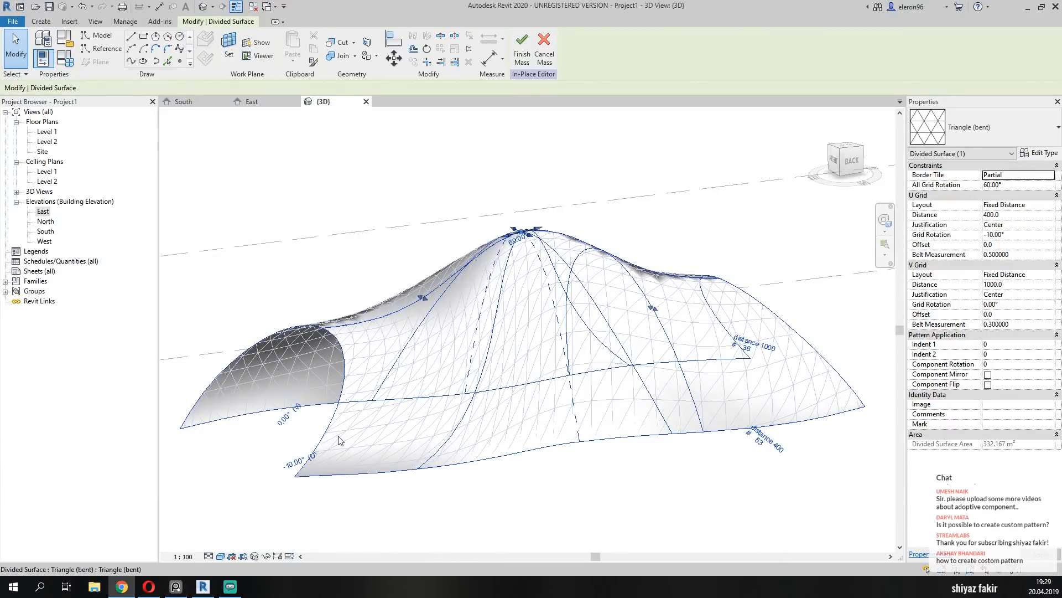
middle_click_drag(668, 465, 532, 382, "shift")
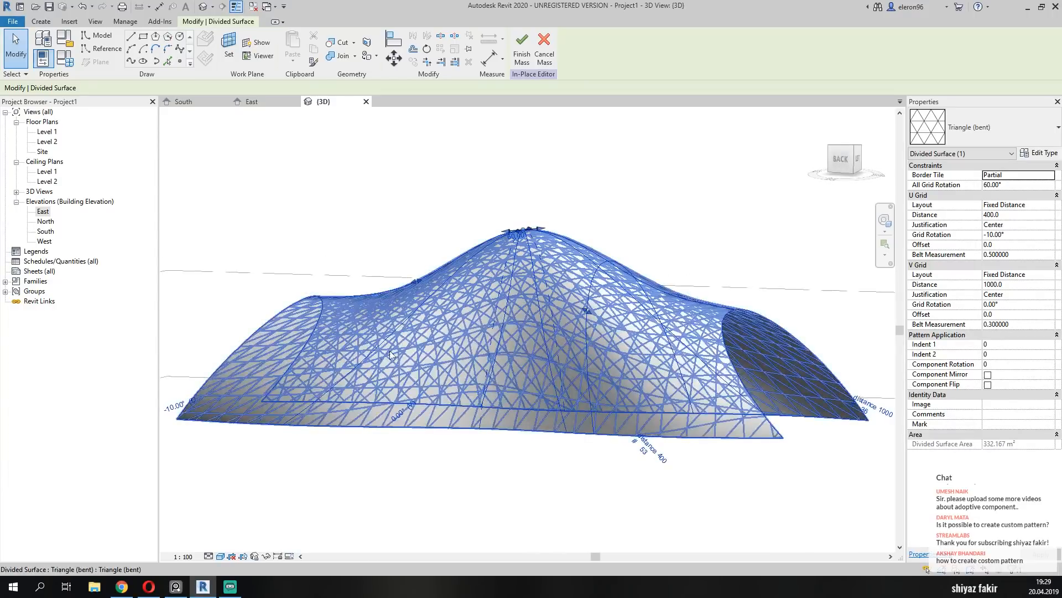
middle_click_drag(605, 356, 609, 507, "shift")
left_click(608, 507)
middle_click_drag(554, 407, 590, 451, "shift")
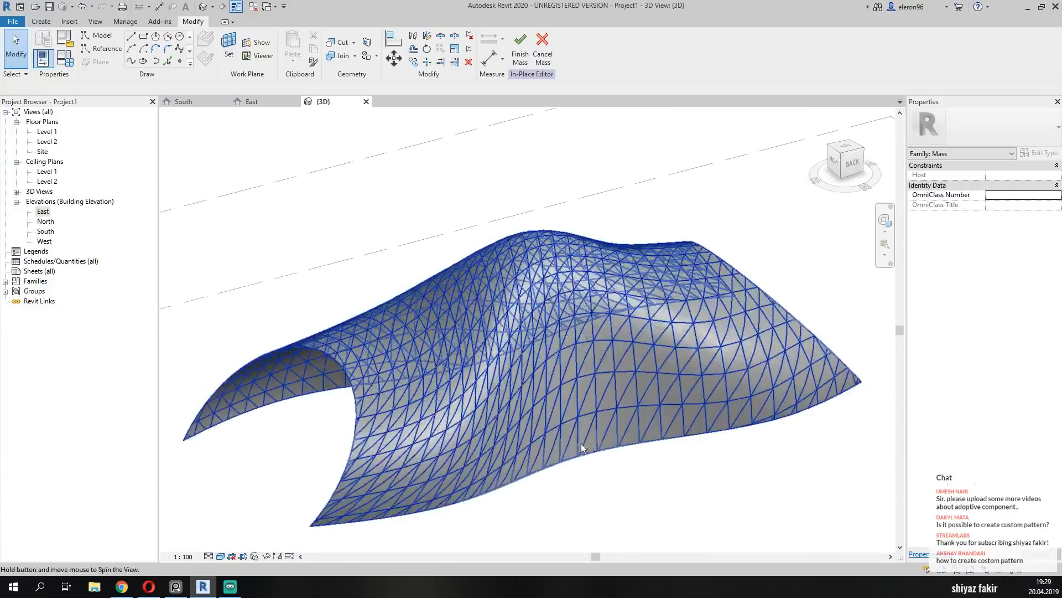
Try moving the U grid's belt along the divided surface to a belt measurement of about 0.61.
left_click(541, 268)
left_click(524, 224)
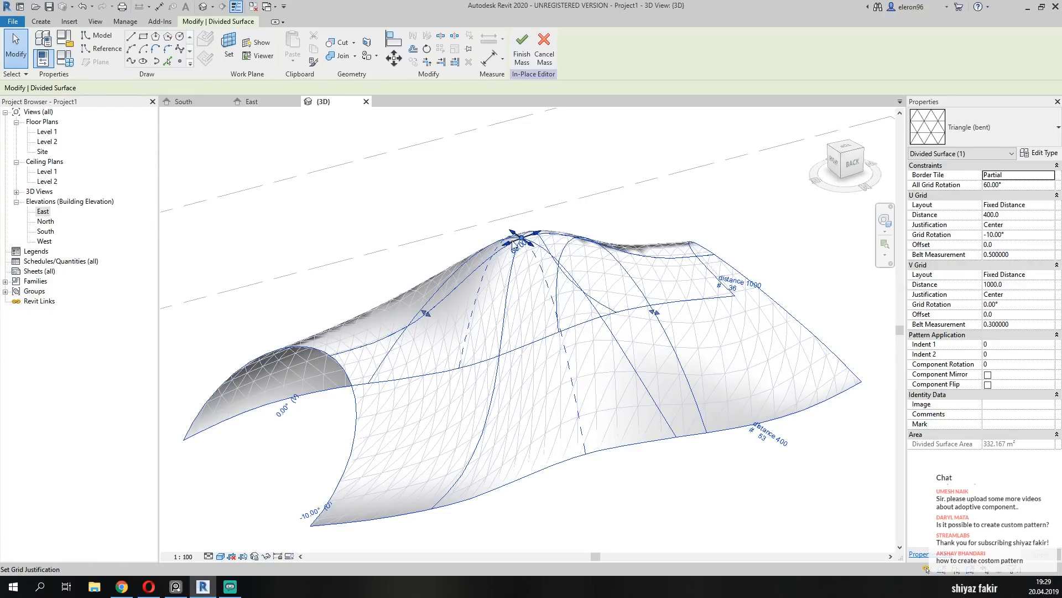
left_click(439, 320)
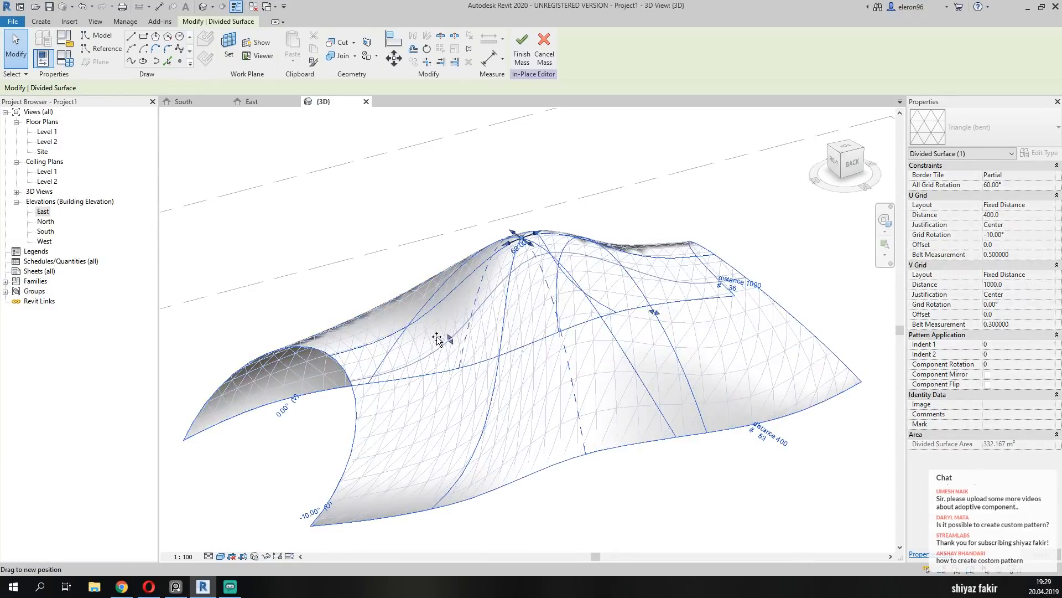
left_click_drag(510, 426, 471, 345)
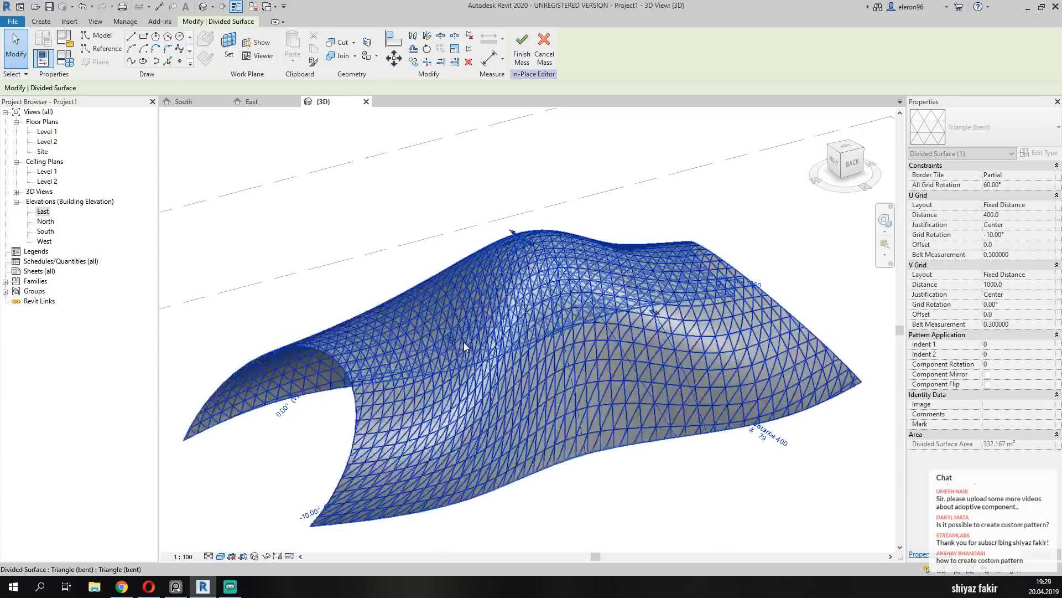
left_click(620, 500)
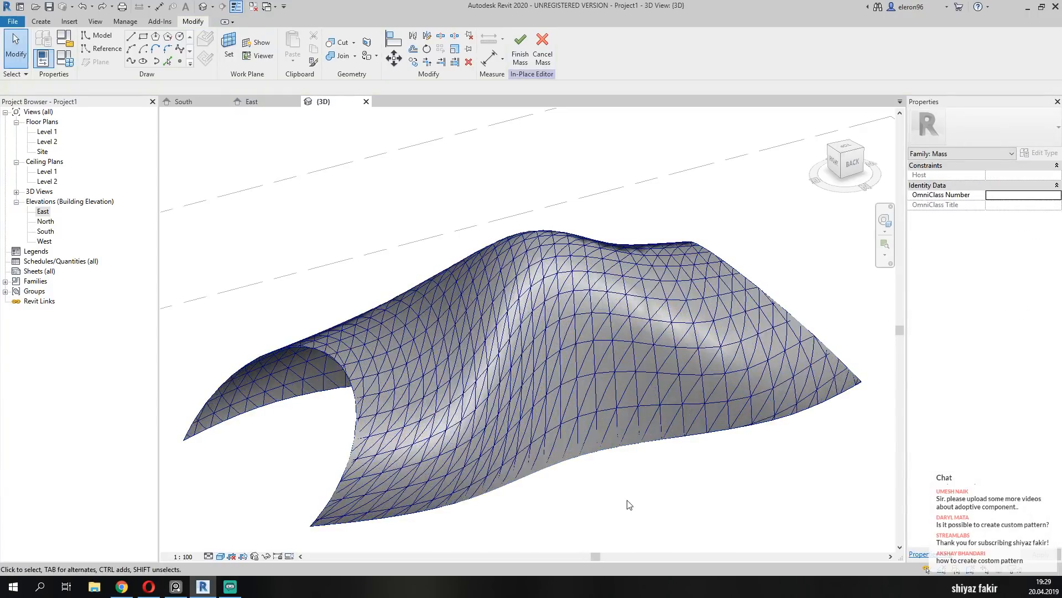
Finish the in-place mass and check the panelled canopy against the project levels.
middle_click_drag(631, 416, 540, 416, "shift")
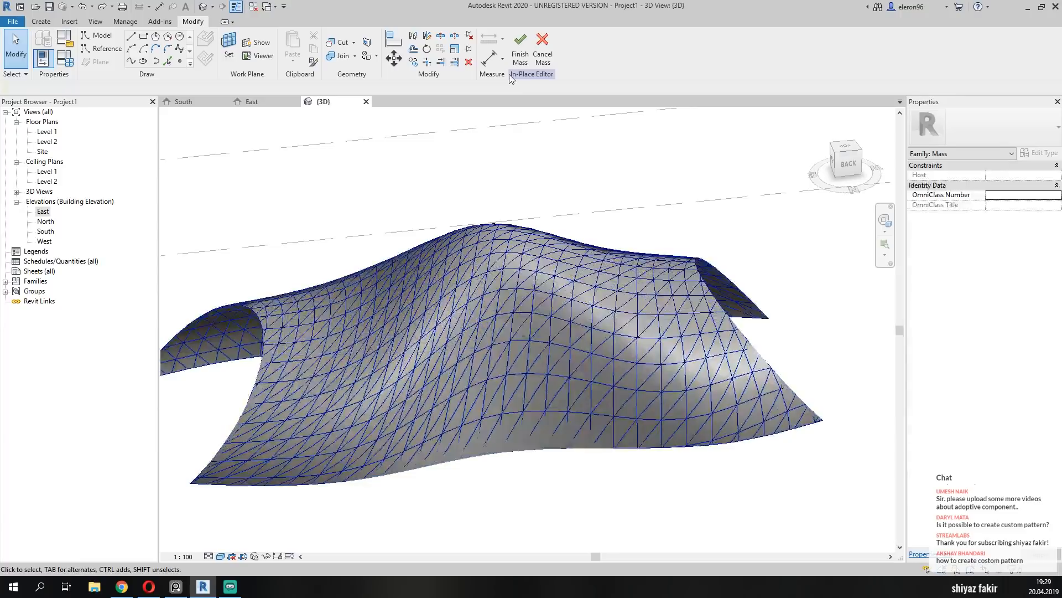
left_click(519, 54)
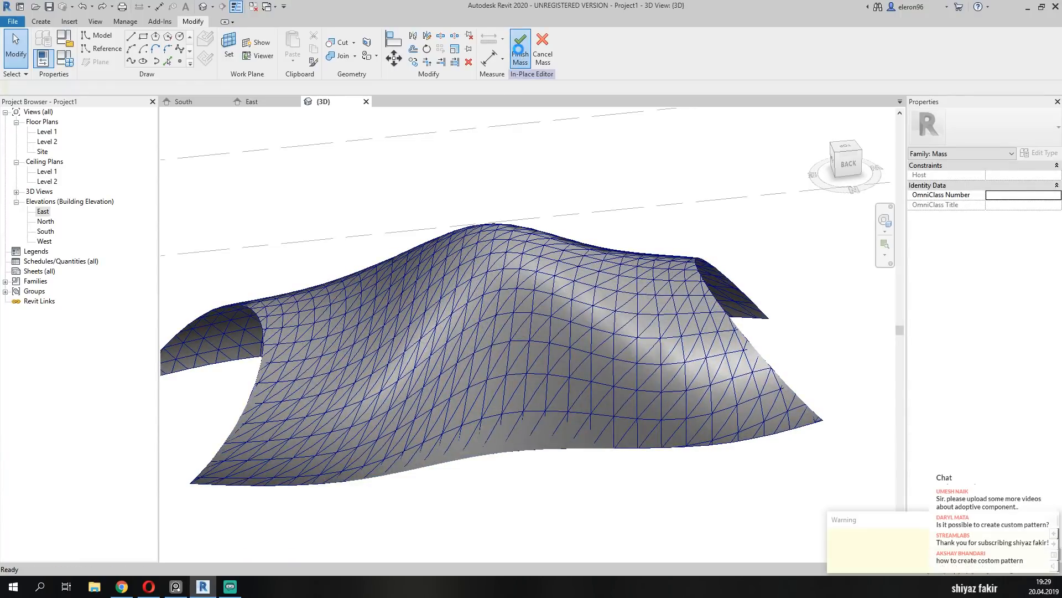
left_click(632, 506)
scroll(604, 401, "down", 2)
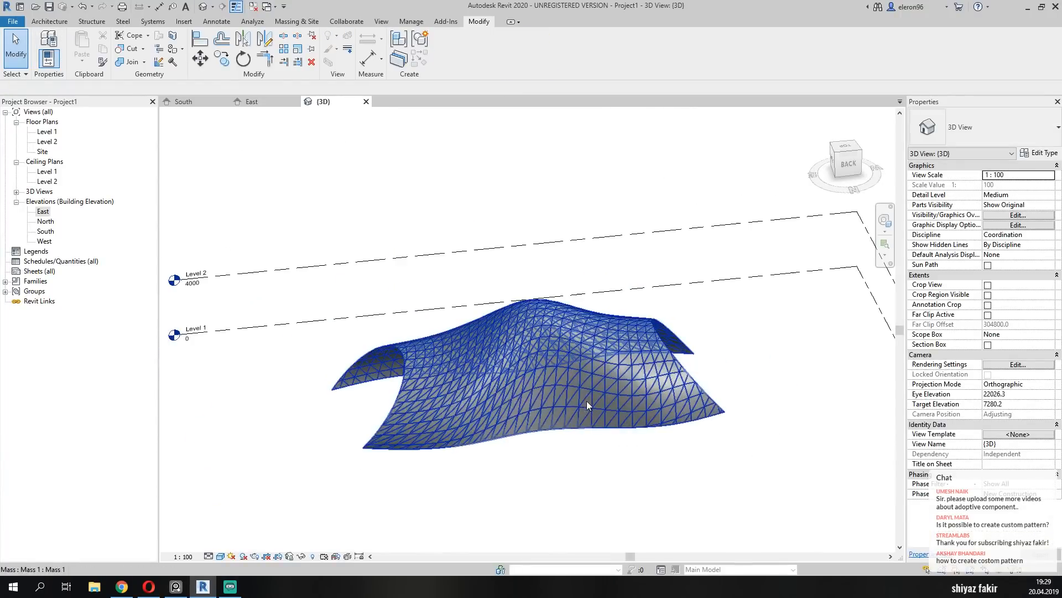
middle_click_drag(607, 408, 544, 410, "shift")
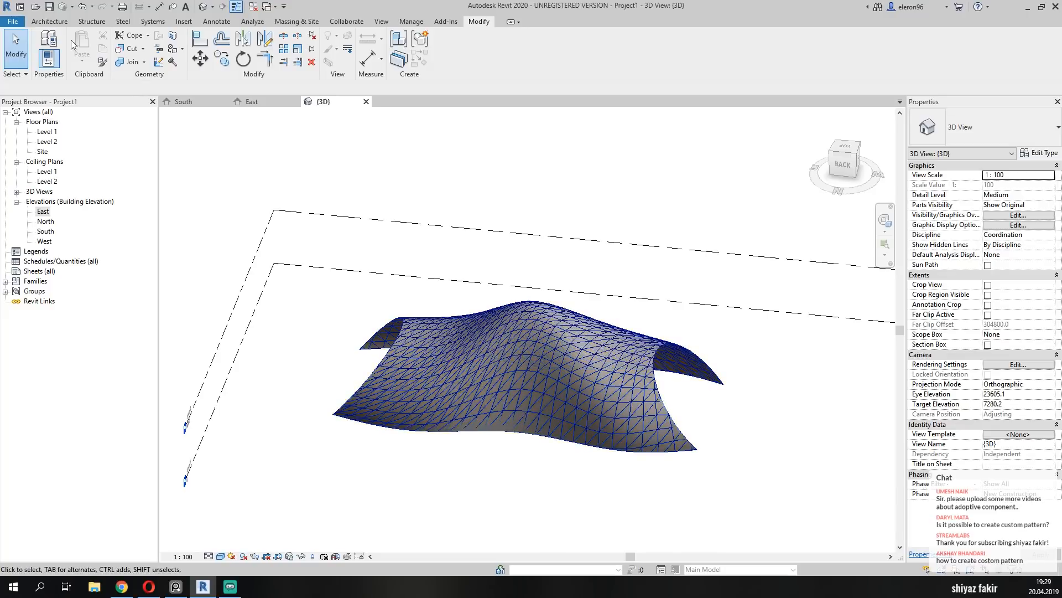
Save the project in the Documents folder under the file name SG Garden Canopy.
left_click(13, 21)
mouse_move(66, 93)
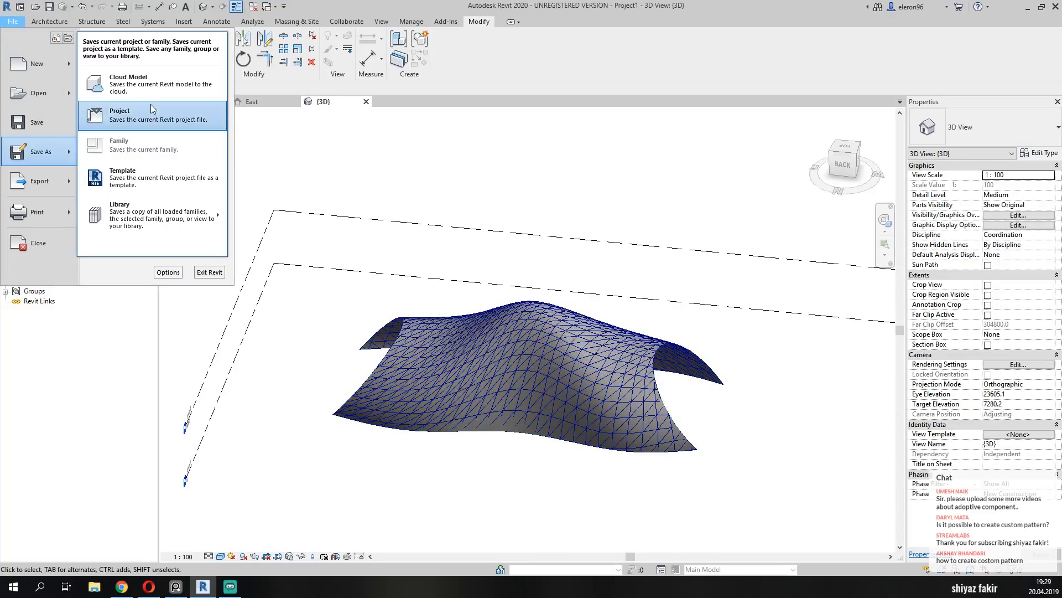
left_click(147, 129)
key("ctrl+s")
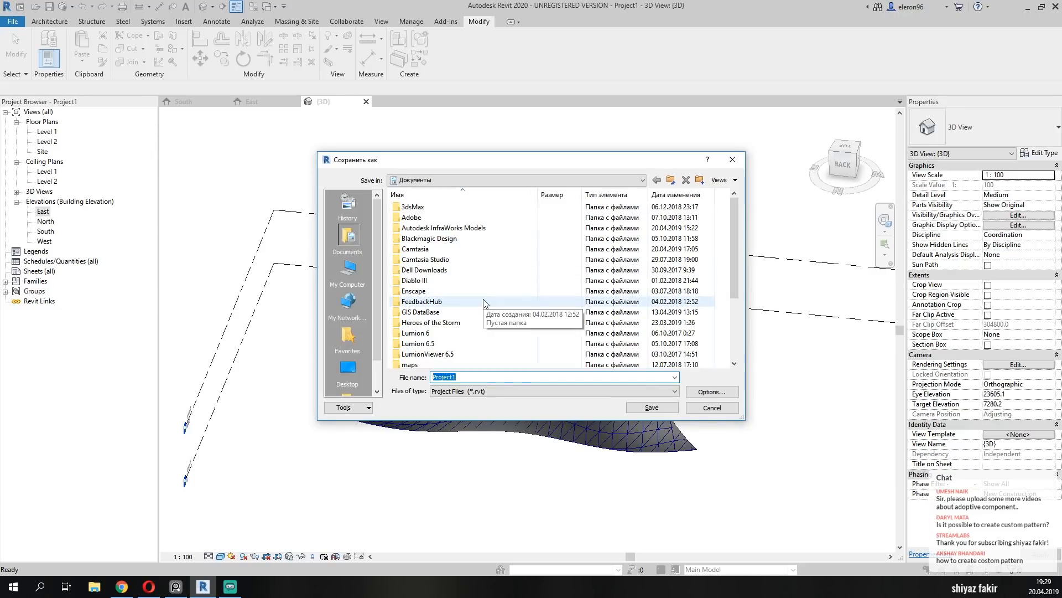
type("SG")
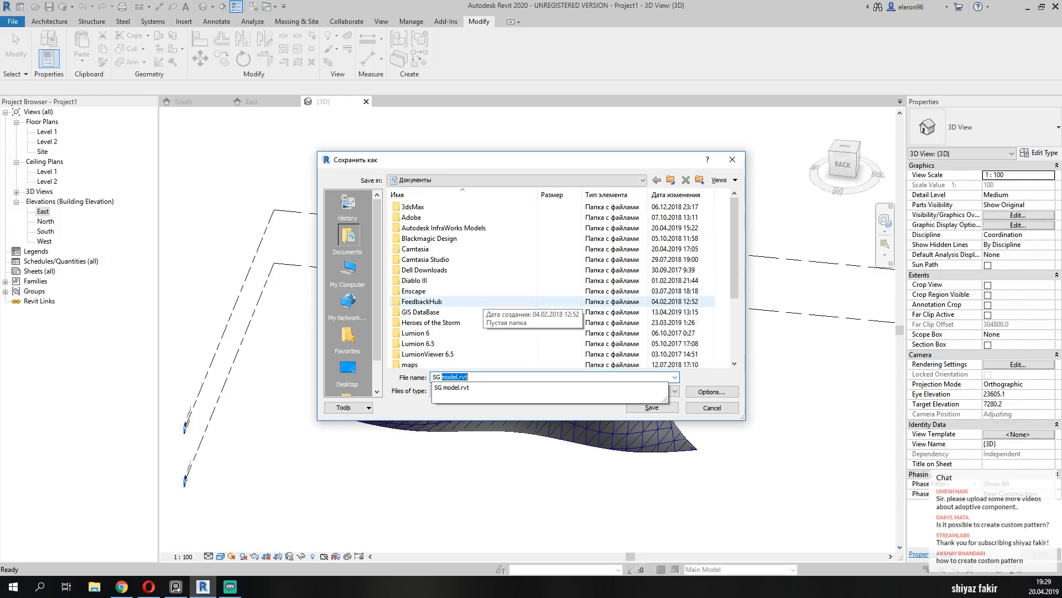
type(" Garde")
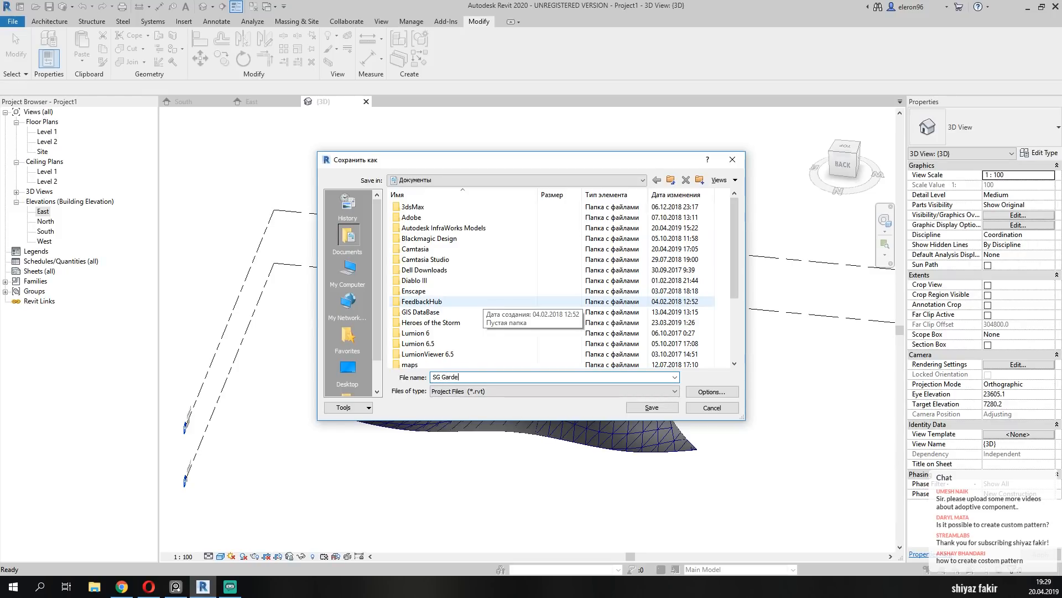
type("n Canopy")
key("Return")
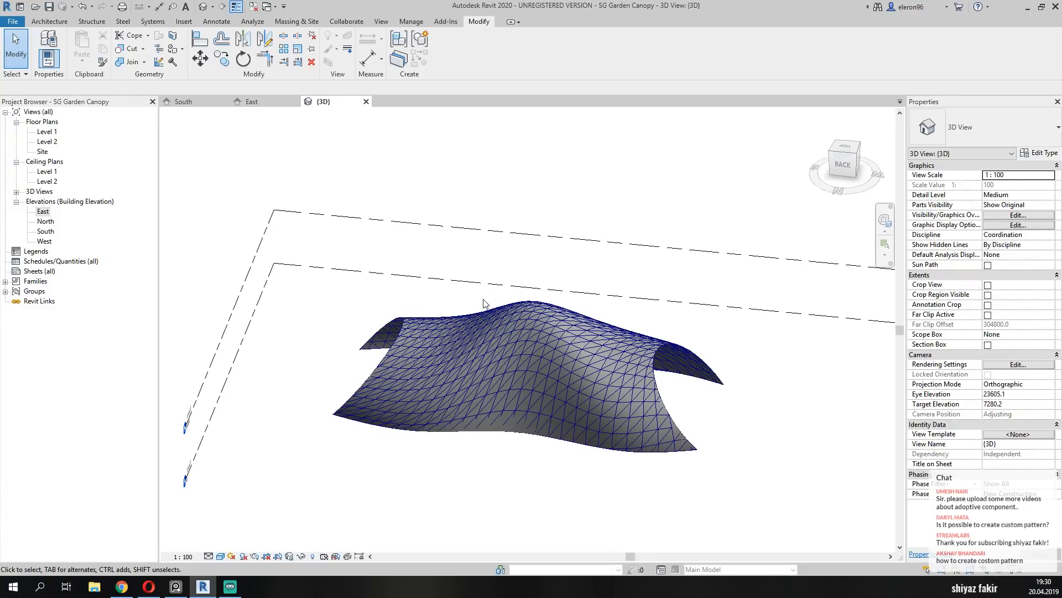
Save the canopy project again and close all inactive views, keeping only the 3D view open.
middle_click_drag(553, 441, 556, 373, "shift")
scroll(532, 298, "up", 3)
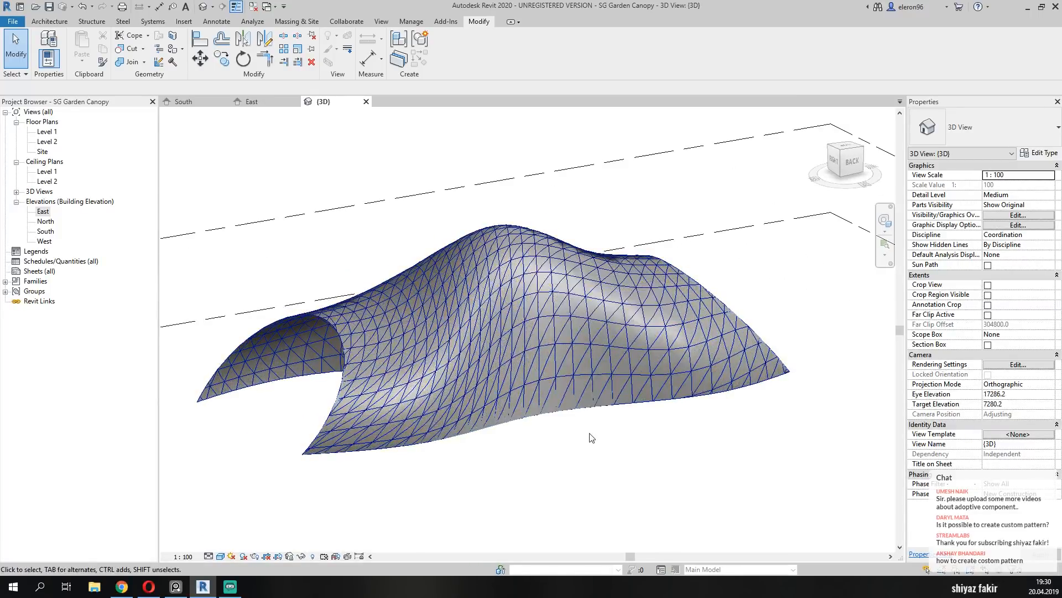
scroll(591, 437, "up", 1)
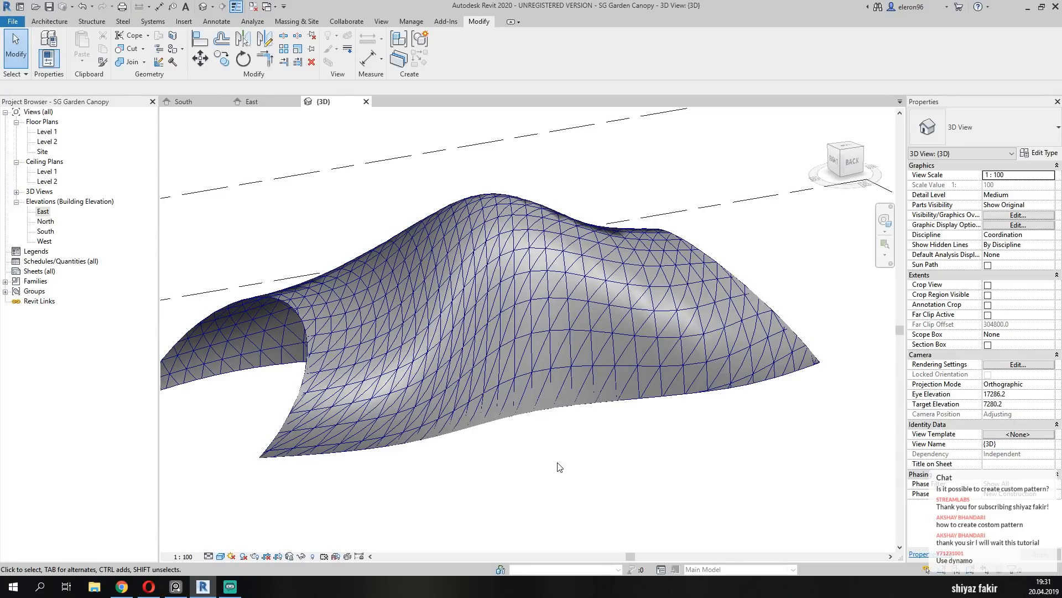
key("ctrl+s")
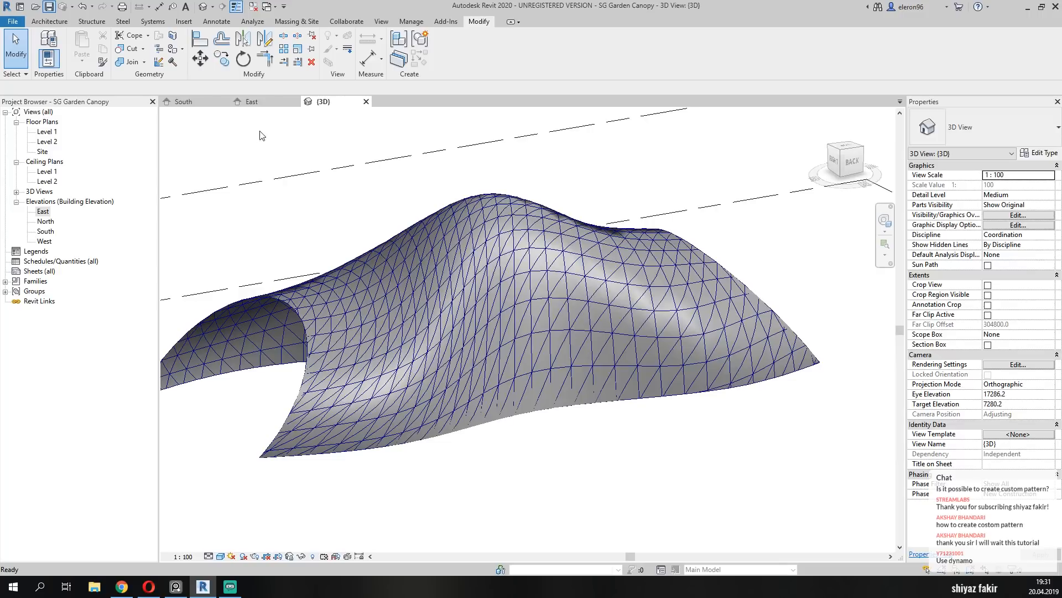
left_click(254, 7)
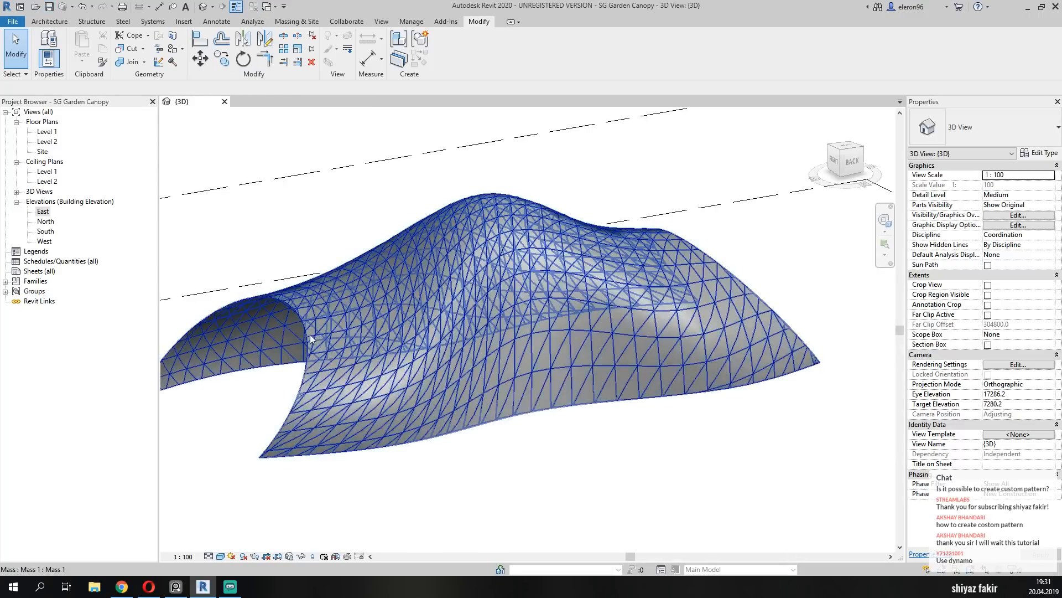
middle_click_drag(290, 346, 327, 355)
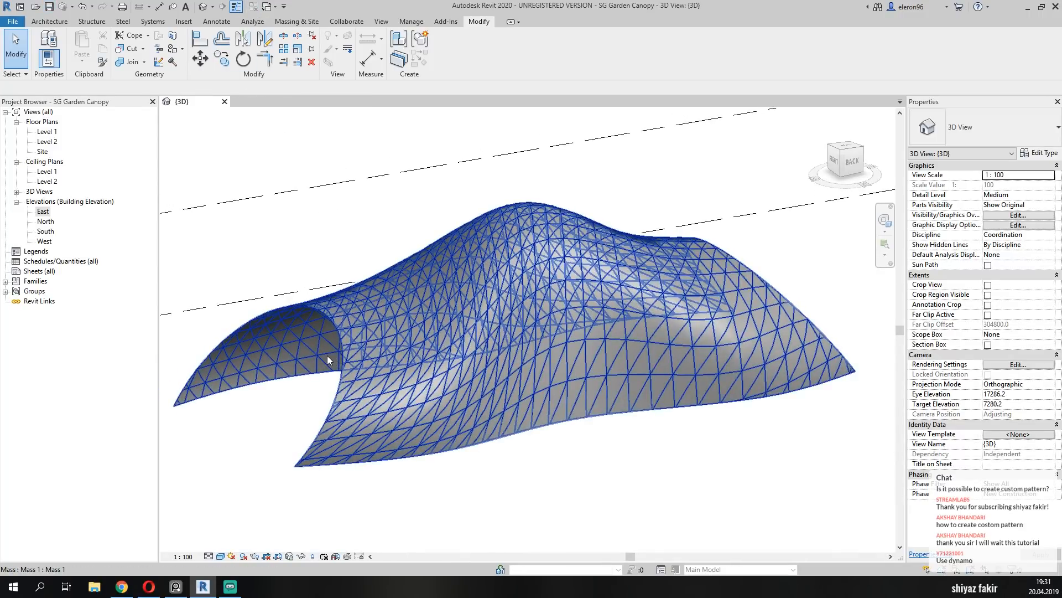